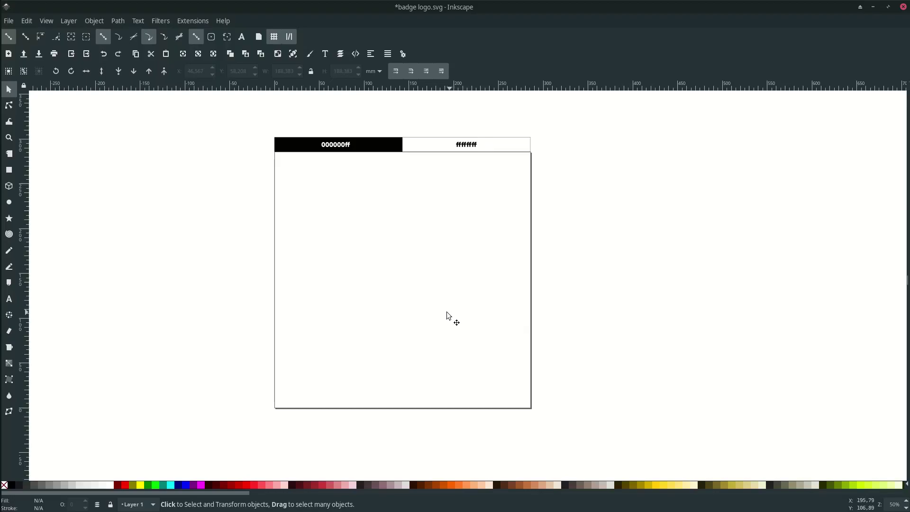
Draw a black circle with a radius of about 97 mm centred on the page and swap its fill and stroke.
key(e)
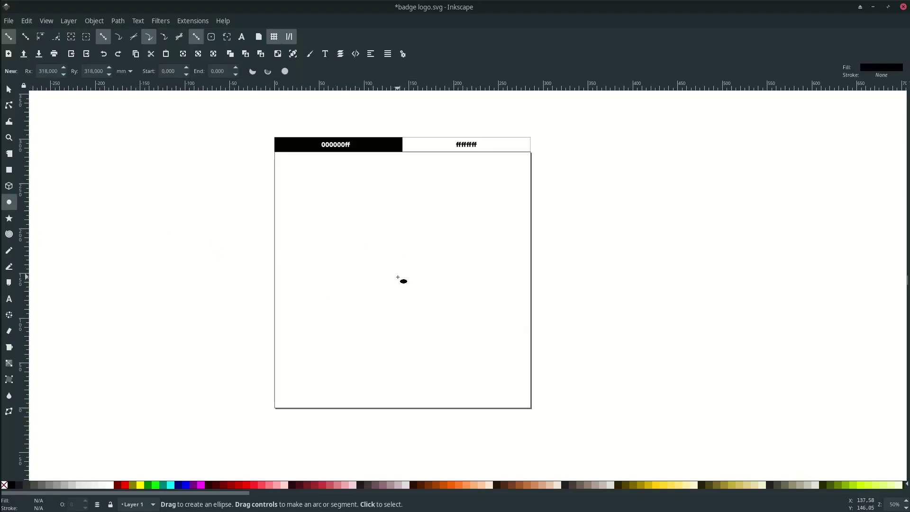
drag(404, 281, 490, 382)
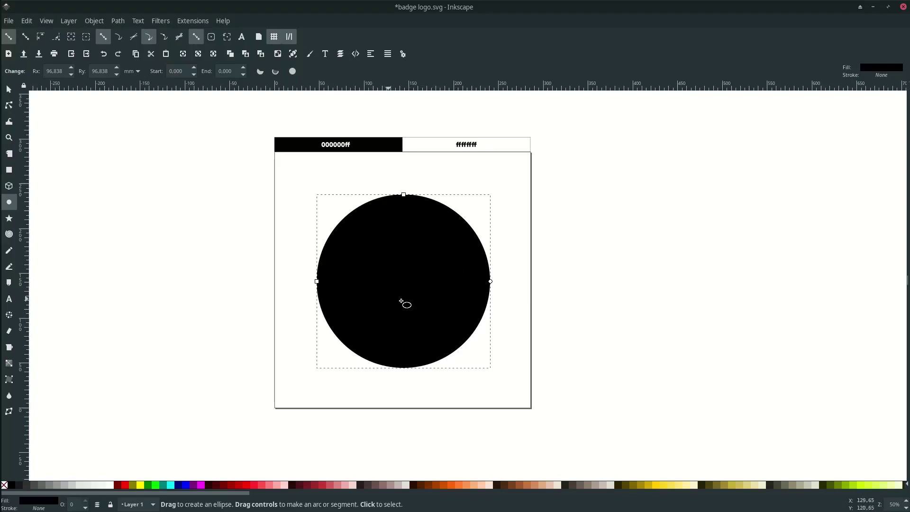
right_click(49, 504)
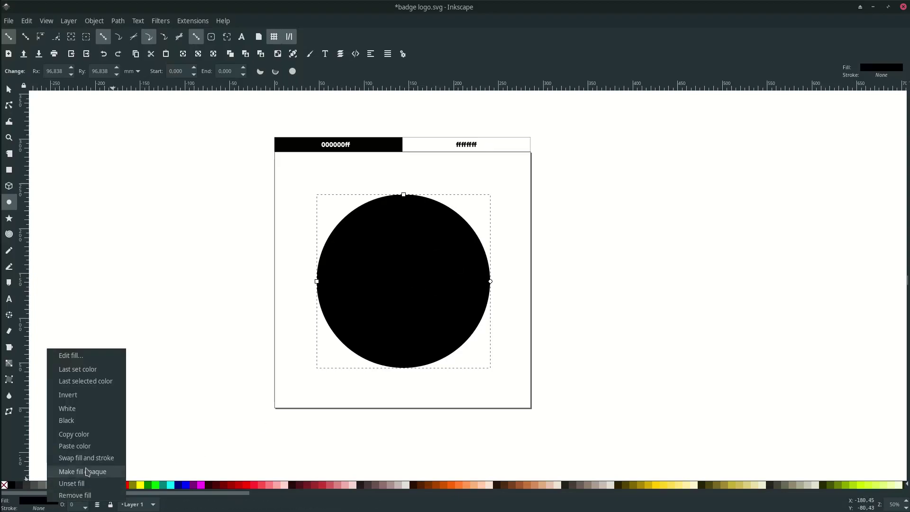
click(90, 457)
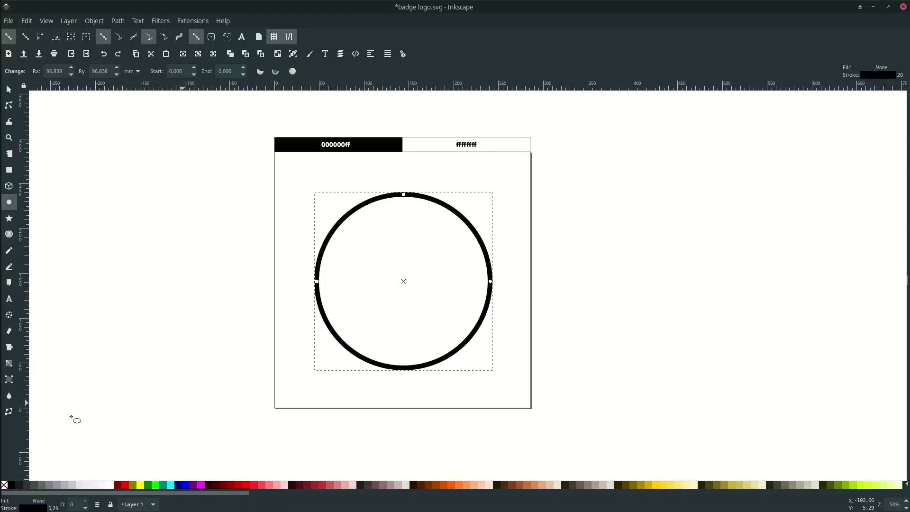
scroll(418, 274, right, 1)
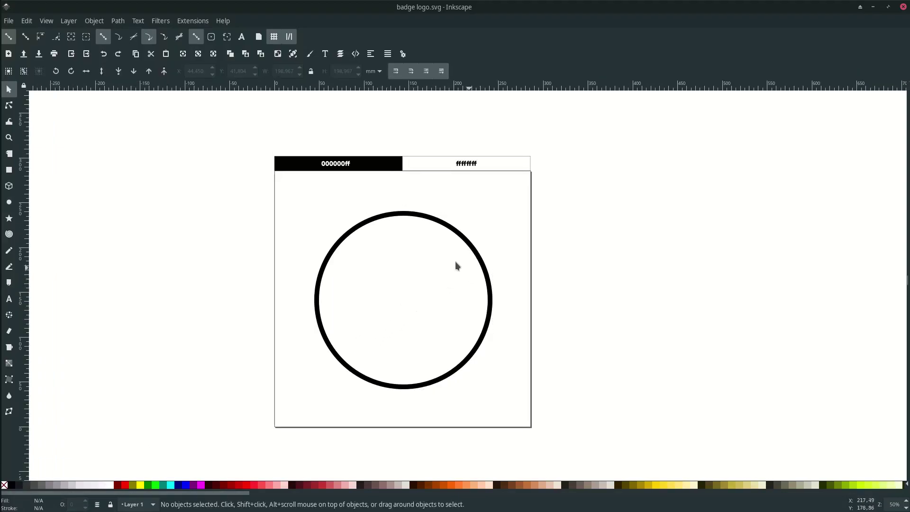
Set the circle's stroke width to 20 px.
click(476, 258)
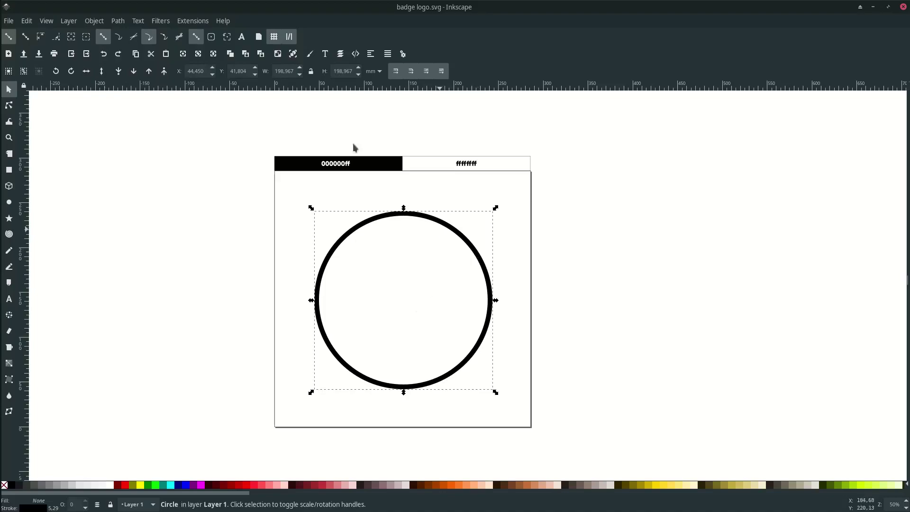
click(310, 57)
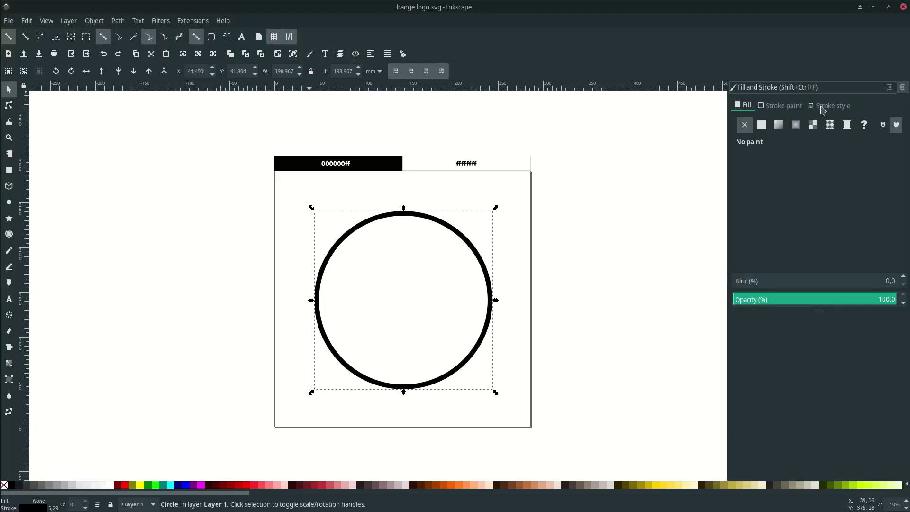
click(822, 107)
click(842, 125)
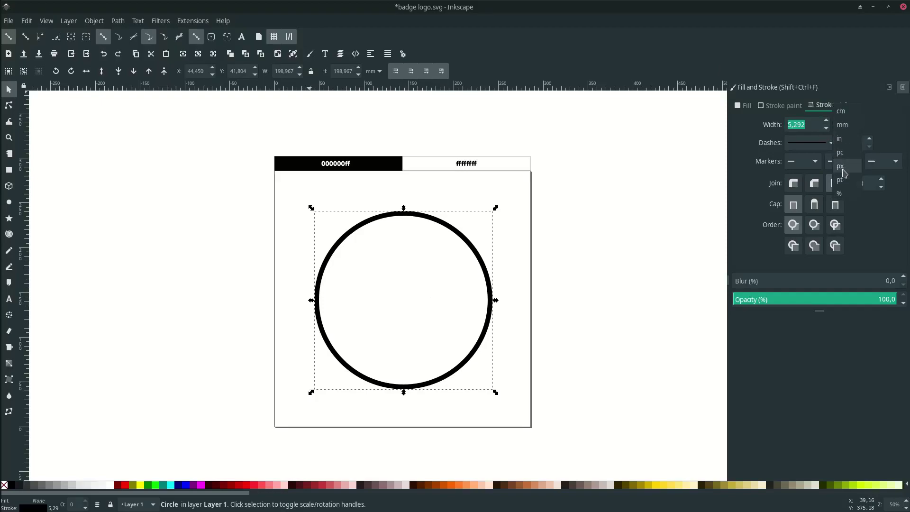
click(843, 167)
text(20)
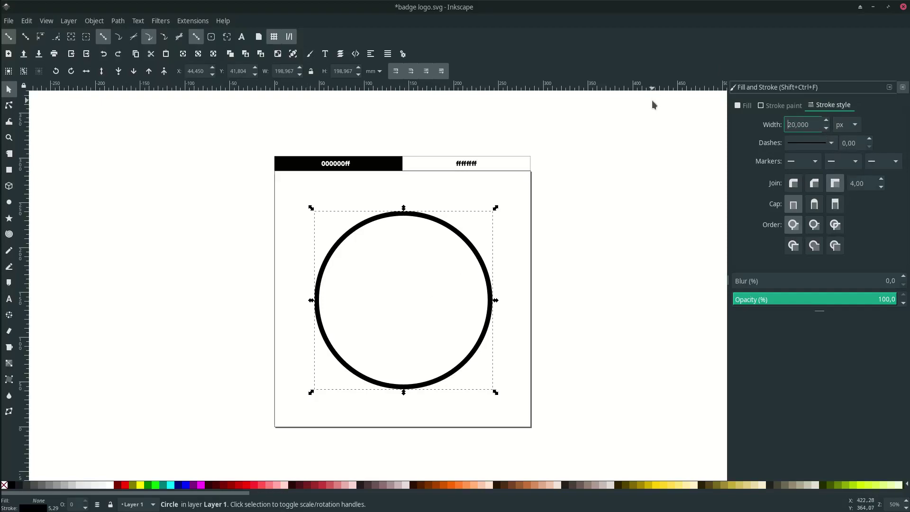
click(593, 238)
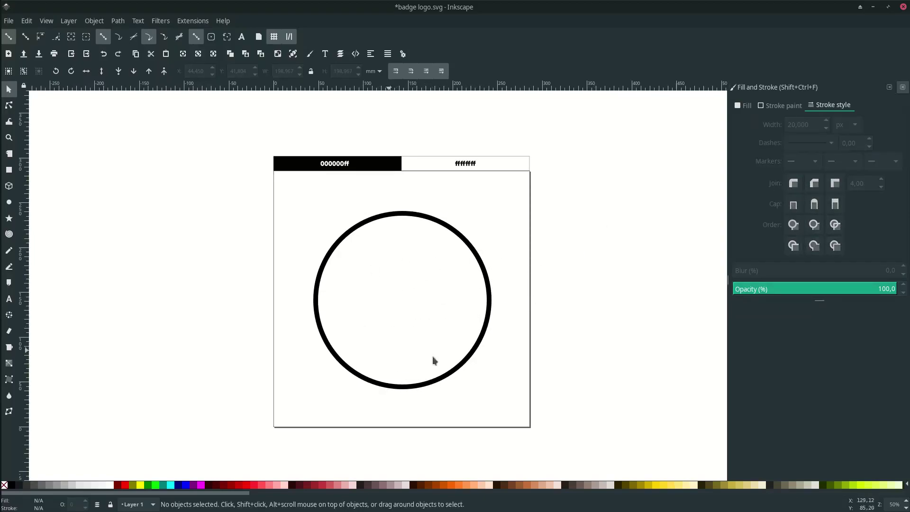
Duplicate the circle, shrink the copy around its centre to about 62 mm wide and set its stroke width to 20 px.
click(488, 269)
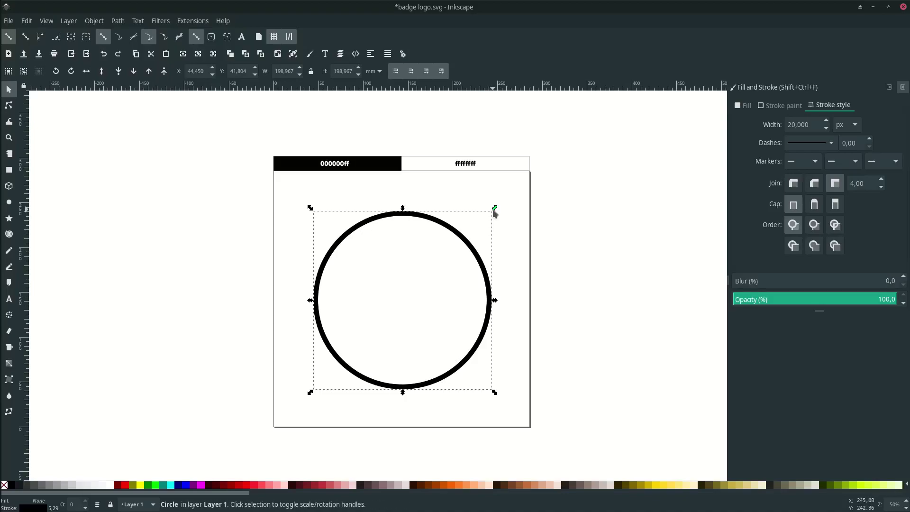
drag(493, 208, 447, 271)
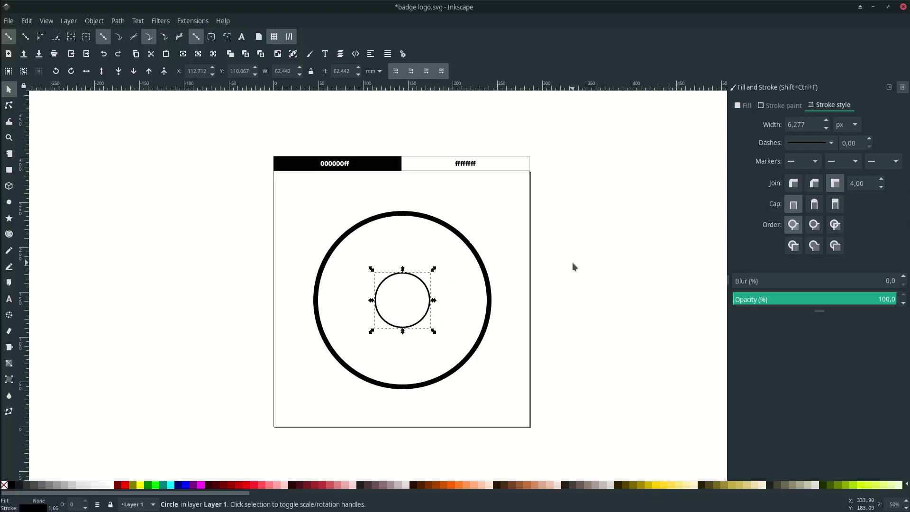
click(810, 125)
text(20)
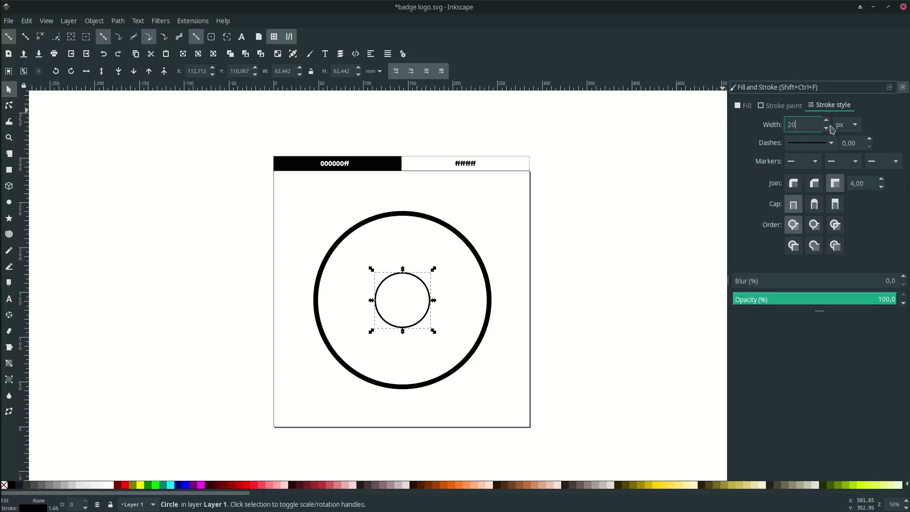
key(Return)
click(437, 311)
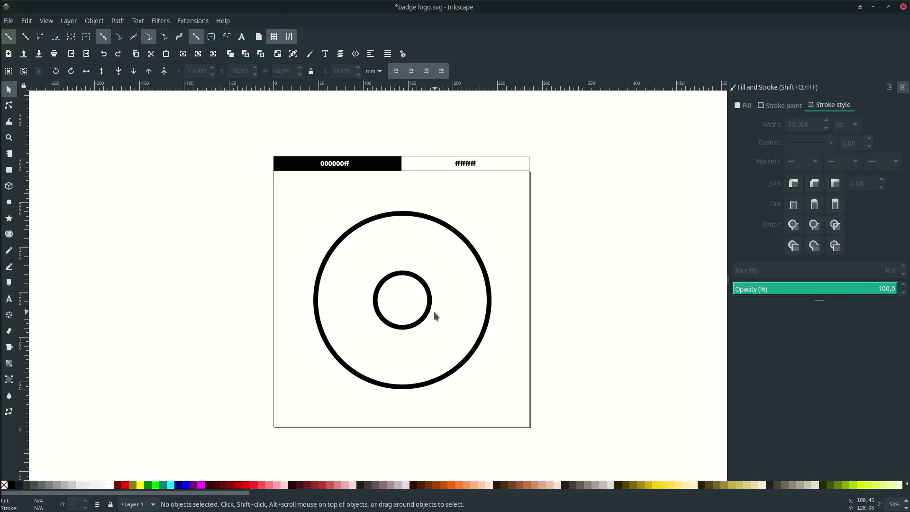
Duplicate the inner circle, enlarge the copy concentrically to about 103 mm, set its stroke width to 20 px and save the document.
click(433, 312)
drag(437, 333, 462, 353)
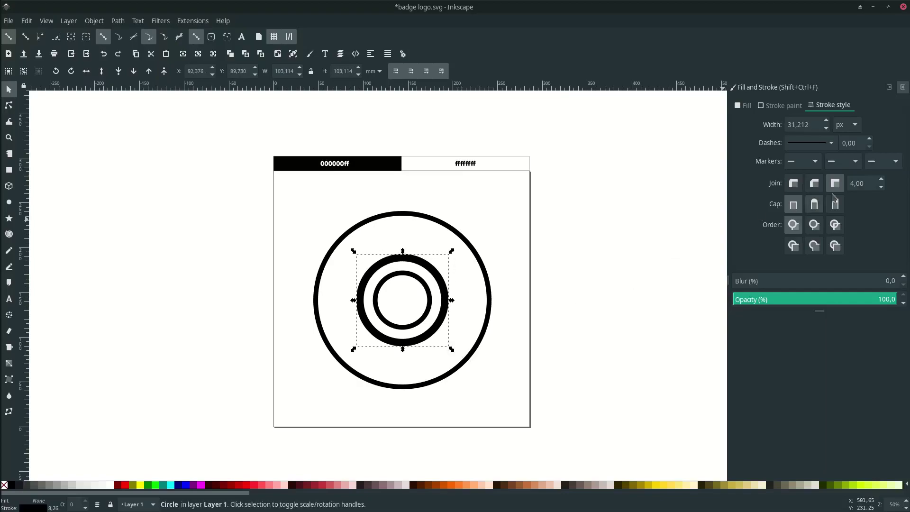
click(802, 124)
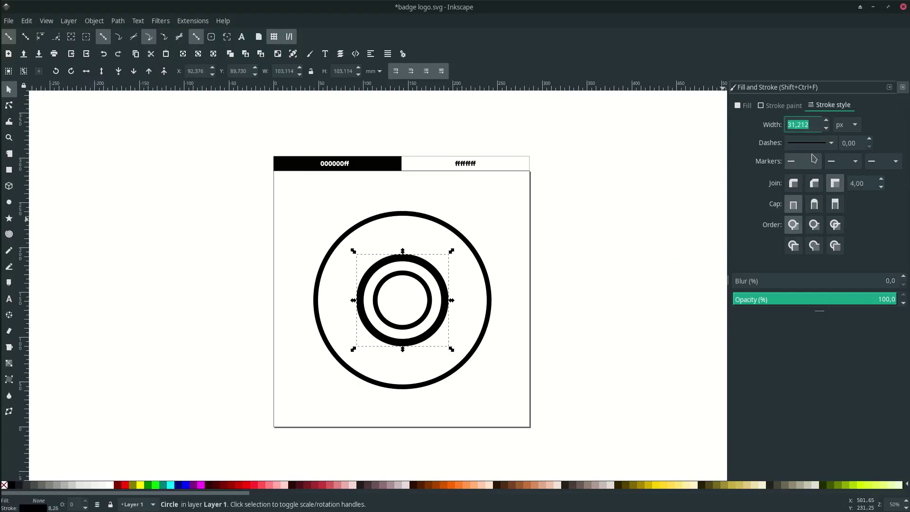
text(20)
key(Return)
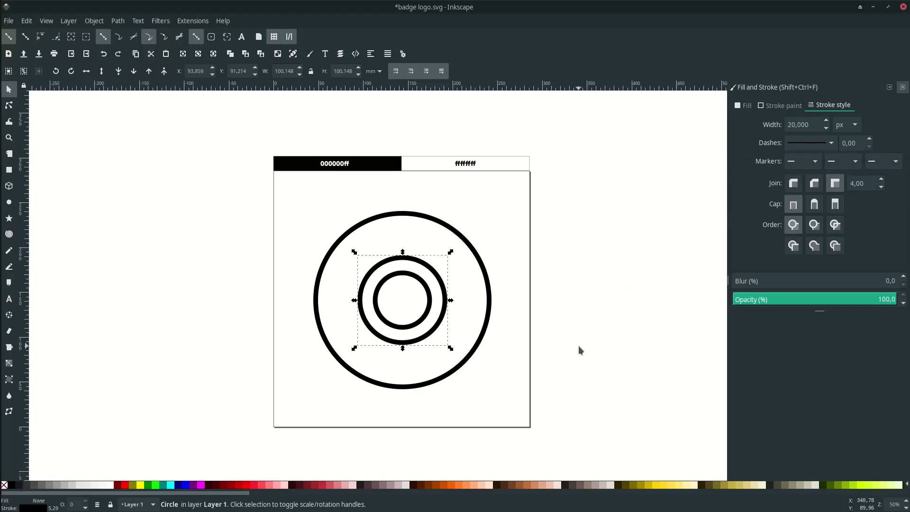
click(578, 345)
click(434, 327)
key(ctrl+s)
click(528, 341)
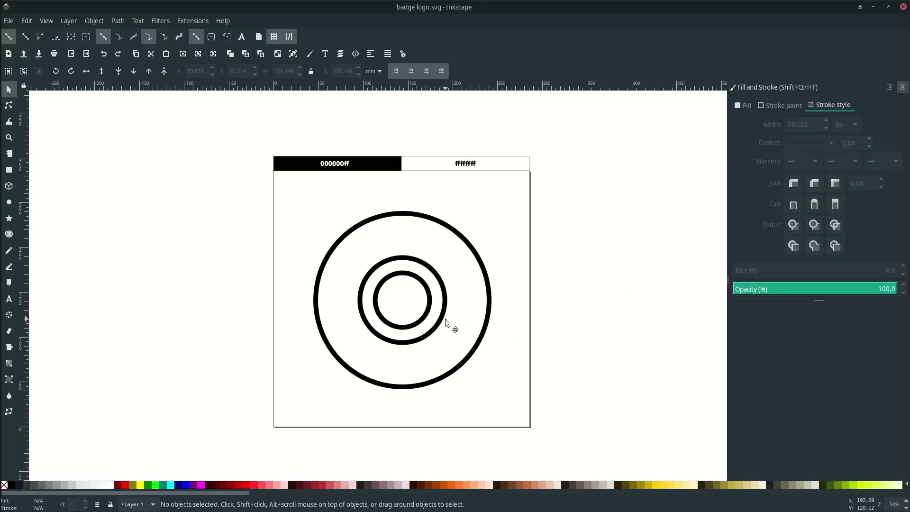
Duplicate the middle ring, give the copy a 7 px stroke and scale it to about 177 mm, just inside the outer circle.
click(445, 318)
key(ctrl+d)
drag(451, 349, 484, 385)
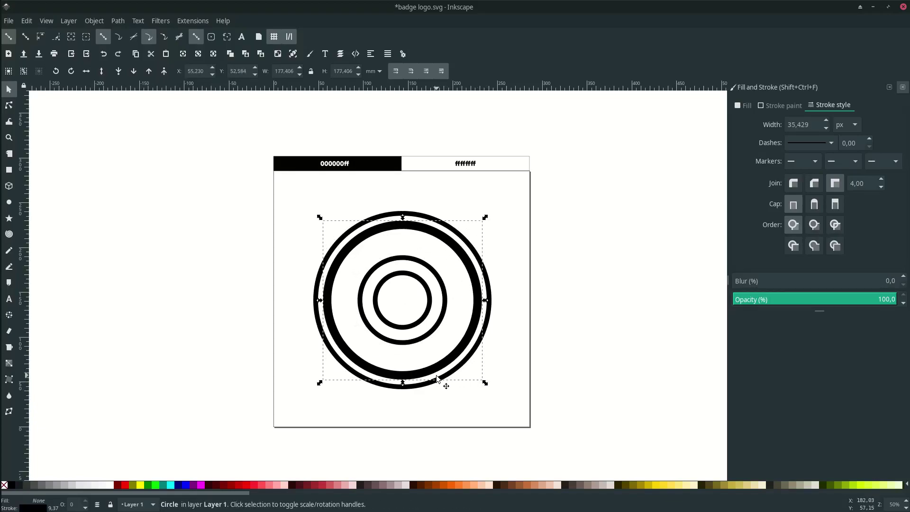
click(801, 124)
text(7)
key(Return)
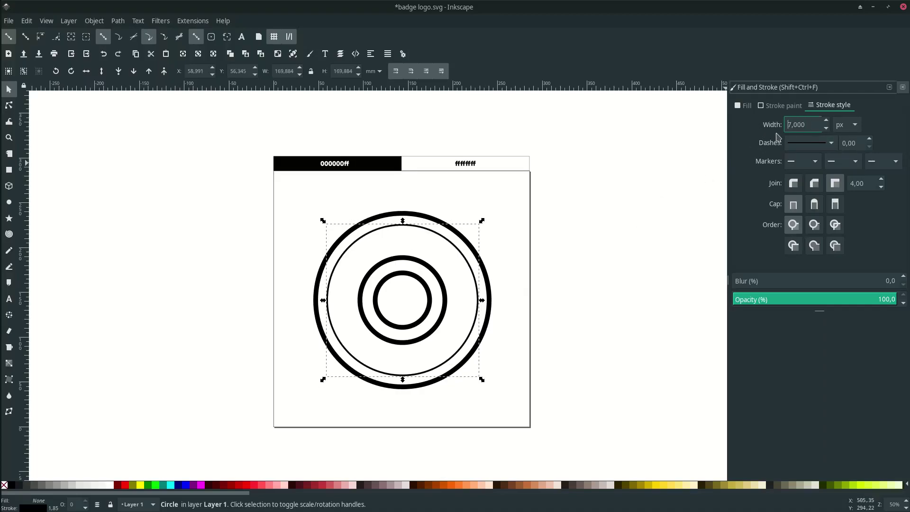
drag(481, 379, 483, 380)
click(493, 363)
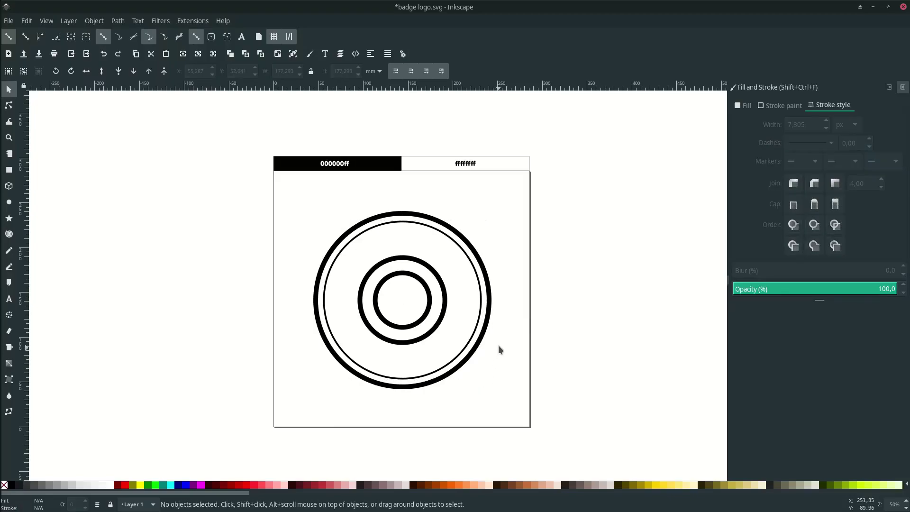
Enlarge the innermost circle around its centre to about 79 mm, set its stroke width to 20 px and save the document.
scroll(469, 318, up, 1)
click(455, 297)
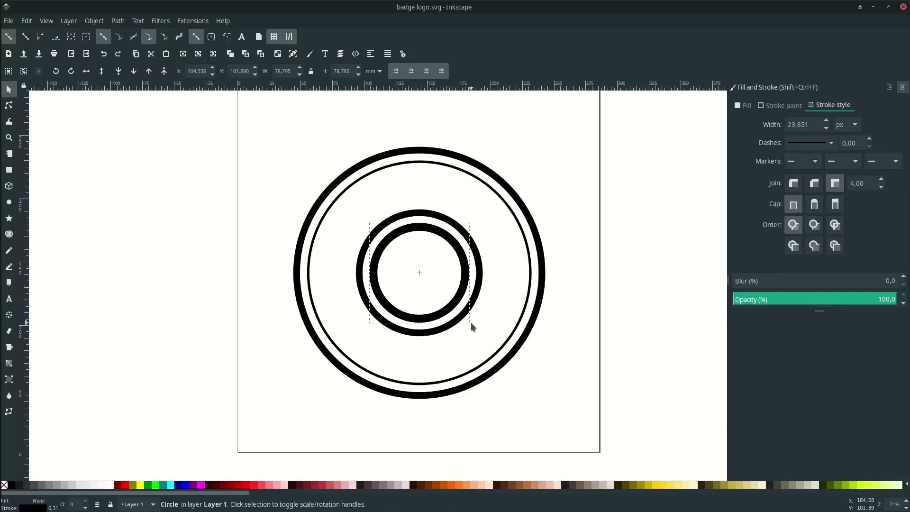
text(20)
key(Return)
key(s)
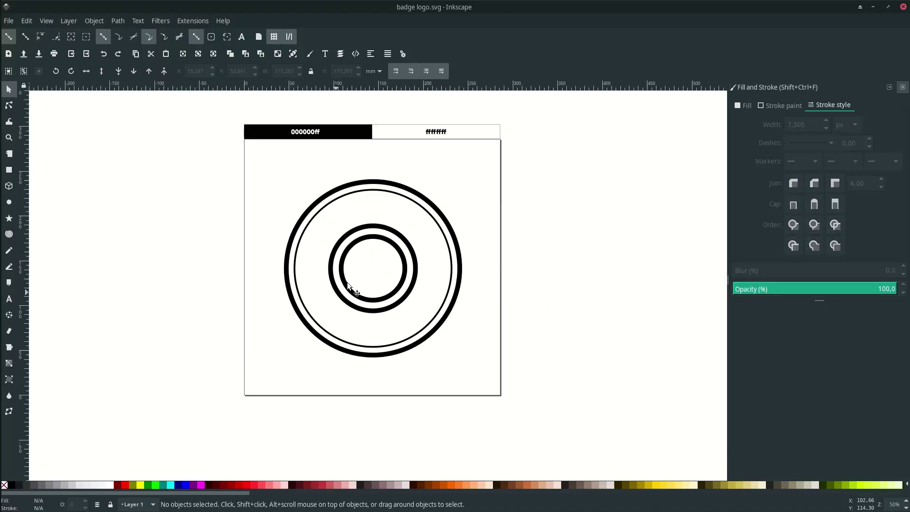
Duplicate the thin ring, shrink the copy concentrically to about 159 mm and give it a golden yellow stroke.
click(421, 213)
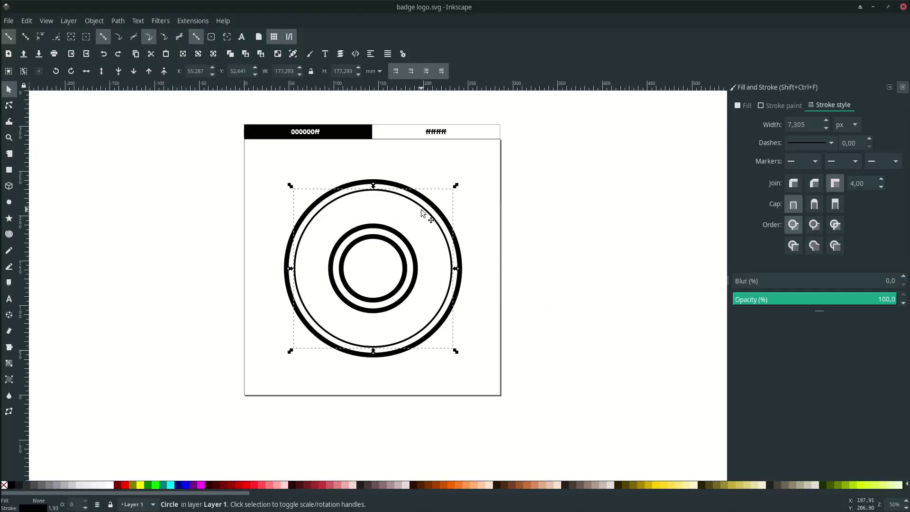
click(454, 187)
drag(454, 186, 448, 192)
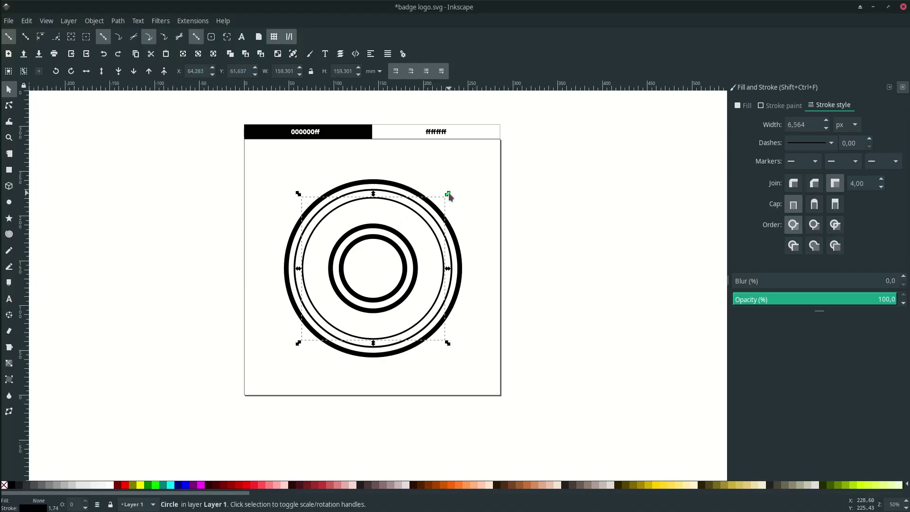
right_click(654, 485)
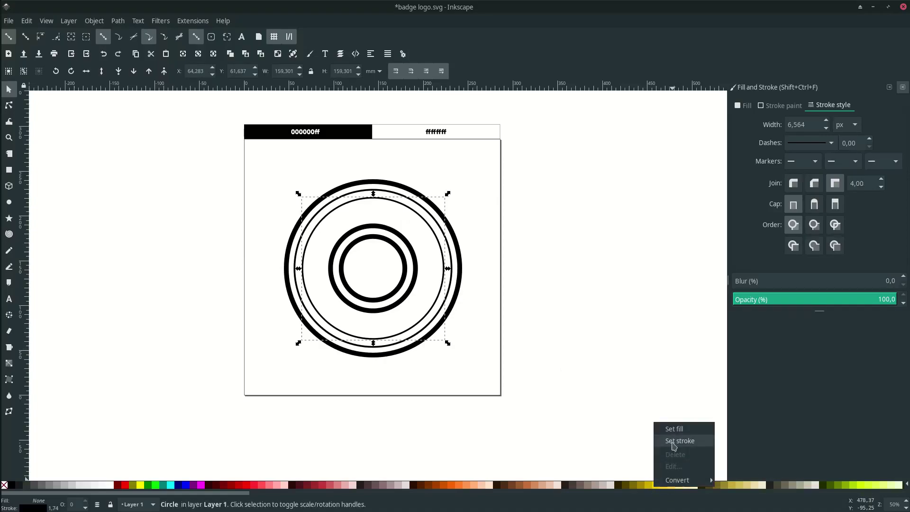
click(673, 442)
click(386, 268)
click(440, 274)
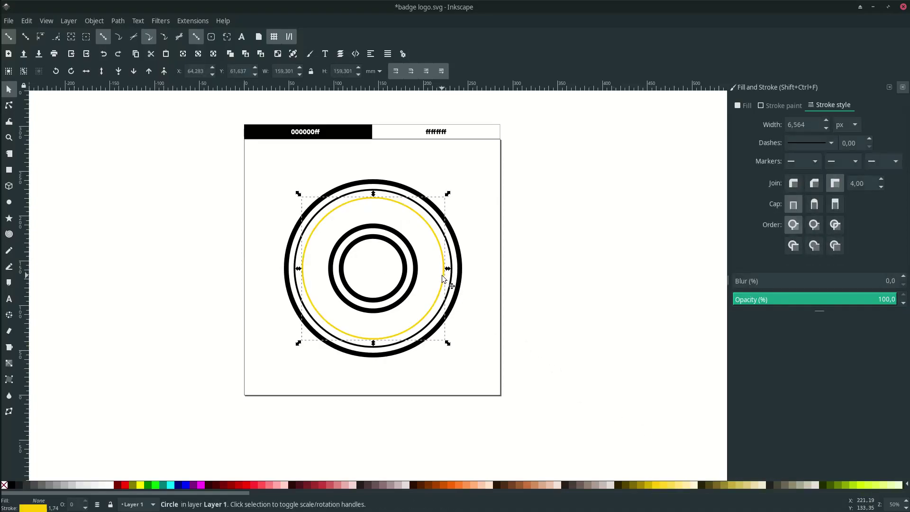
Duplicate the yellow circle, shrink the copy concentrically to about 122 mm and save the document.
scroll(441, 275, up, 1)
key(ctrl+d)
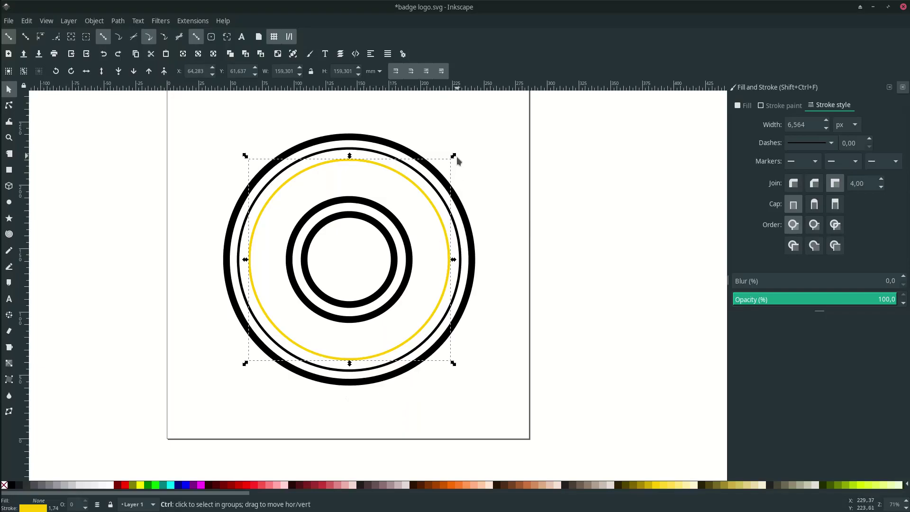
drag(454, 157, 440, 184)
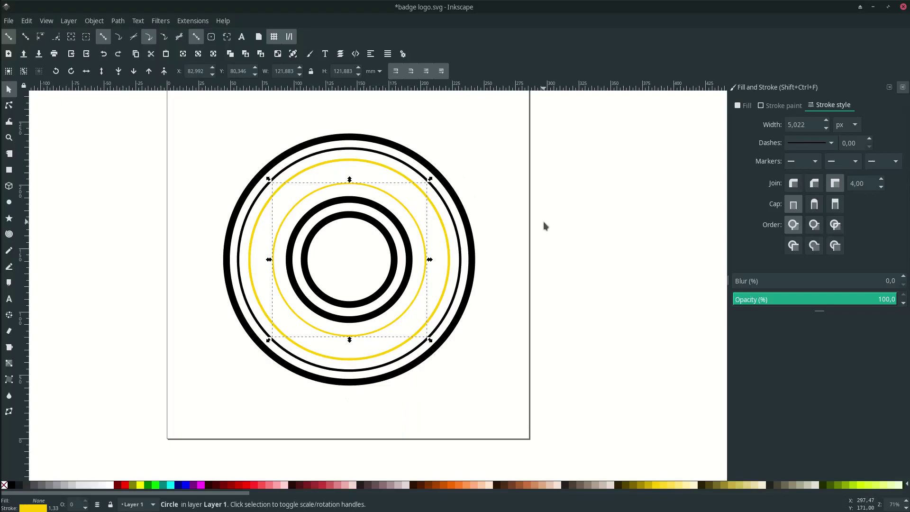
click(543, 222)
scroll(478, 327, left, 2)
key(ctrl+s)
scroll(502, 329, down, 1)
scroll(502, 330, right, 1)
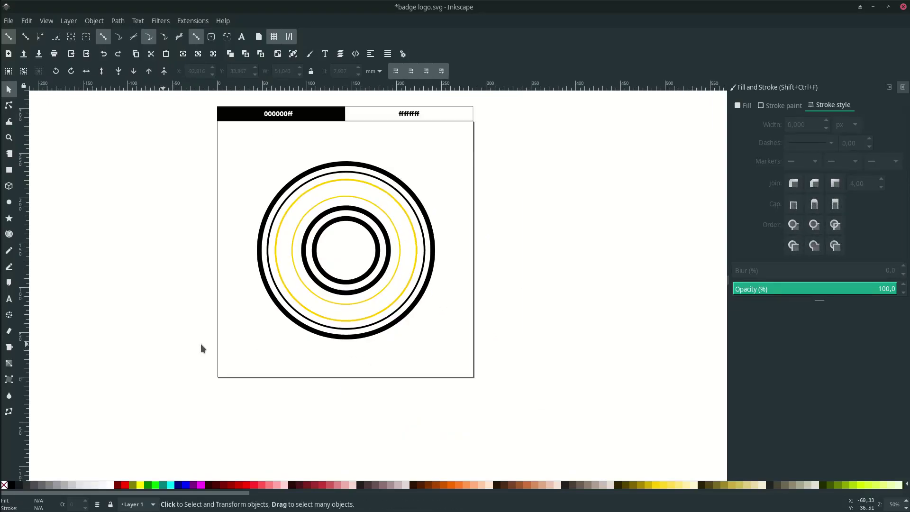
Add the text "PREMIUM" below the rings, near the page's lower-left corner.
key(t)
click(239, 349)
text(PREMIUM)
Set the font of the PREMIUM text to Graduate and check its available styles.
key(ctrl+a)
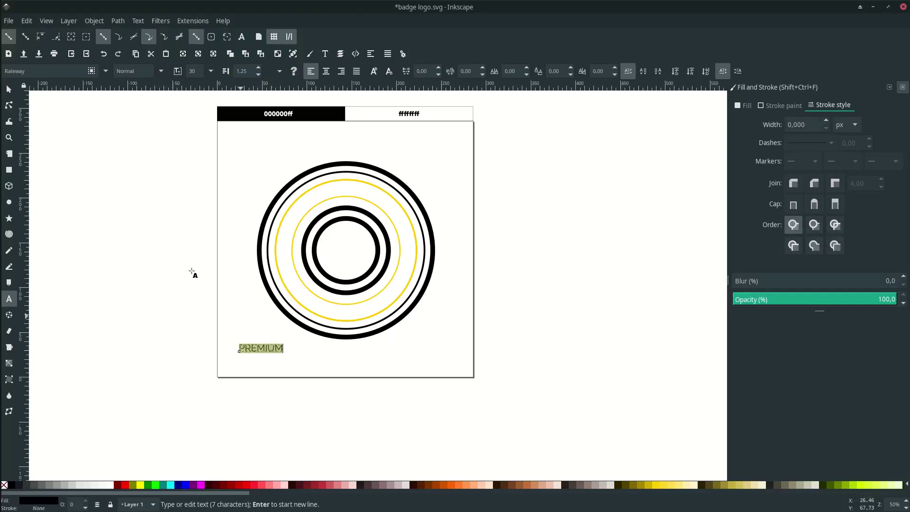
drag(56, 69, 3, 68)
text(grad)
click(43, 86)
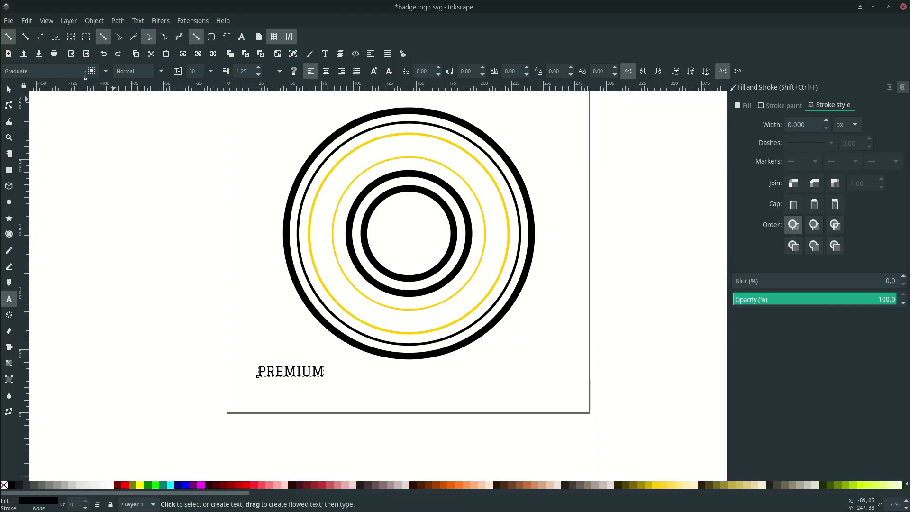
click(66, 69)
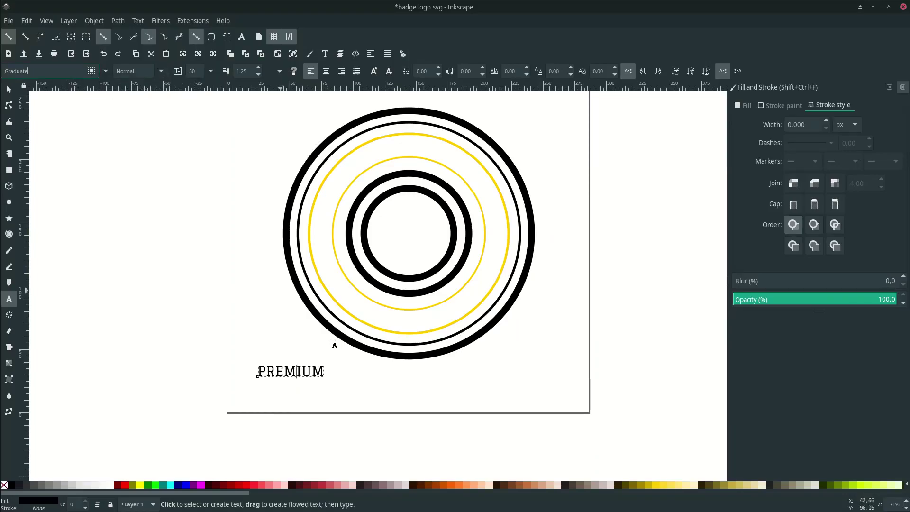
click(161, 71)
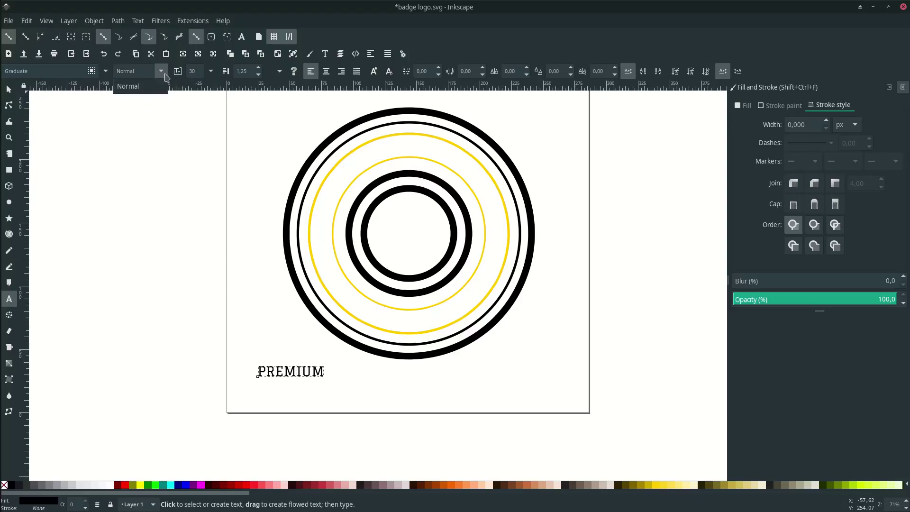
click(165, 75)
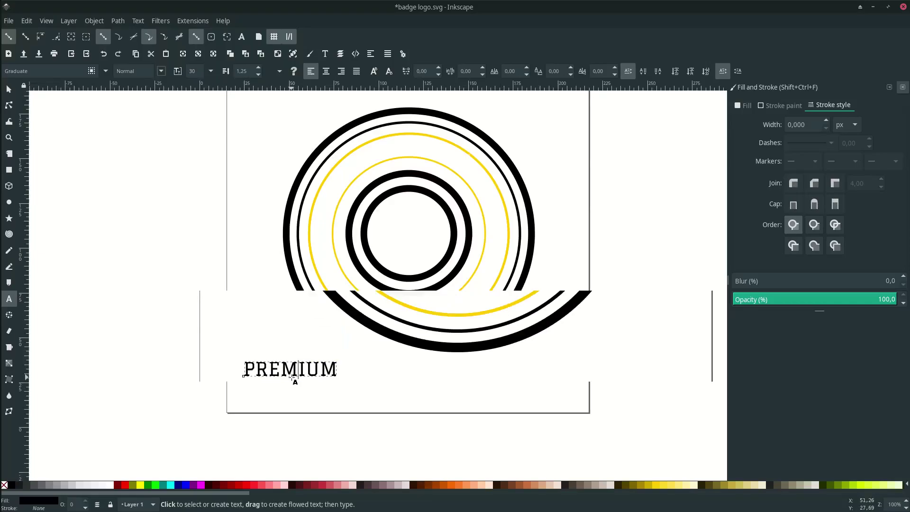
Give the PREMIUM text a black stroke 2 px wide.
ctrl+scroll(299, 376, up, 2)
right_click(44, 508)
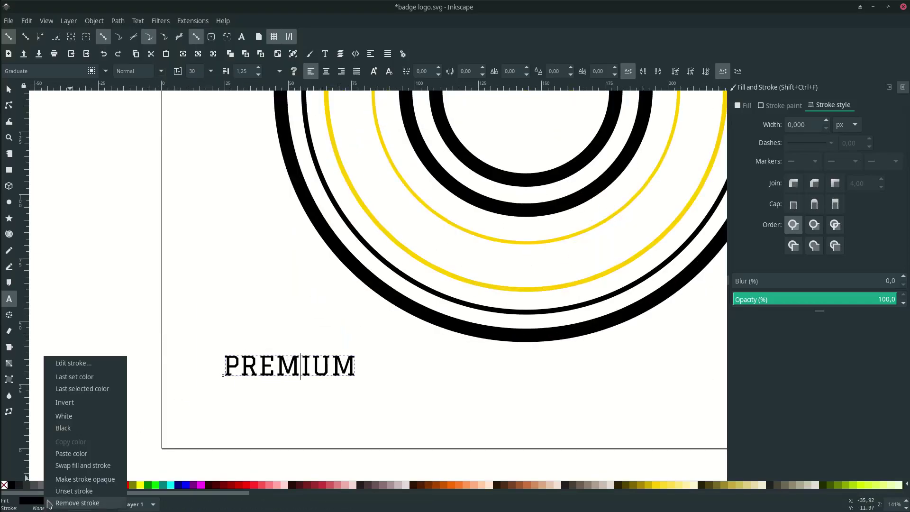
click(79, 429)
scroll(331, 346, up, 1)
scroll(540, 288, down, 2)
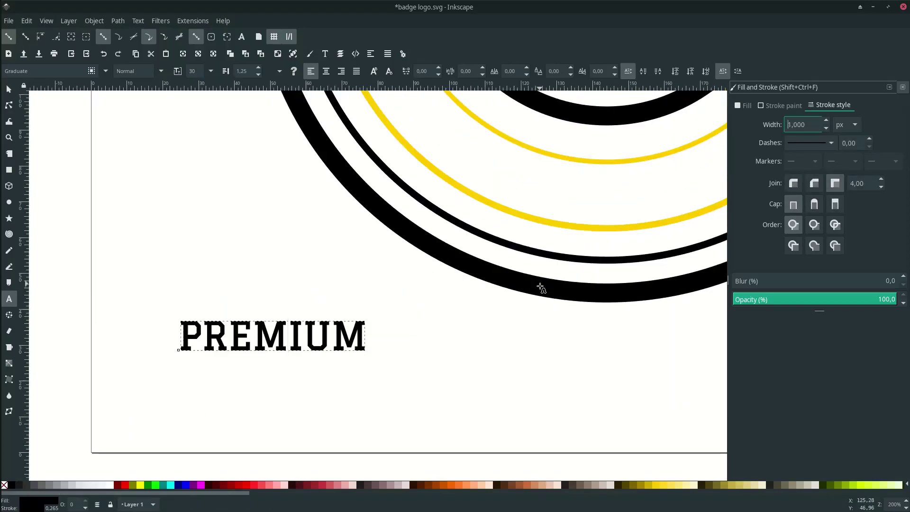
scroll(540, 290, up, 2)
drag(817, 125, 684, 120)
text(2)
key(Return)
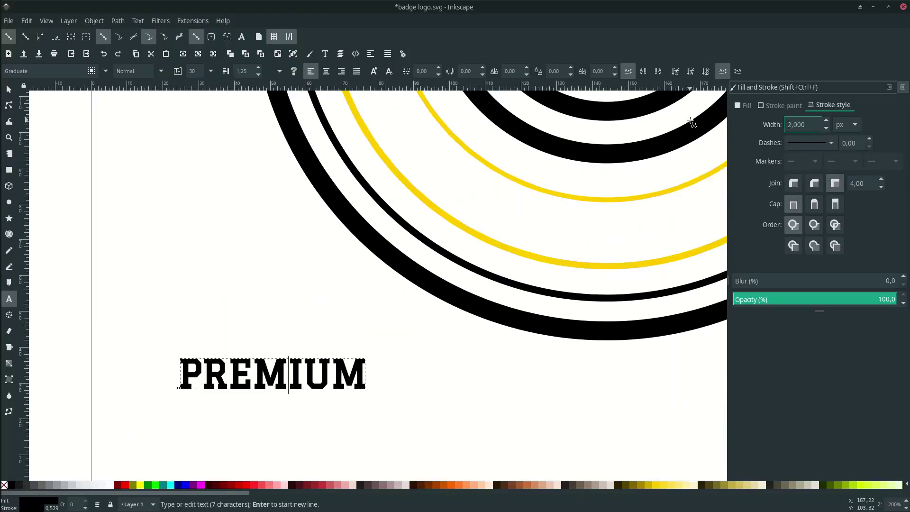
scroll(317, 342, down, 2)
scroll(329, 382, up, 3)
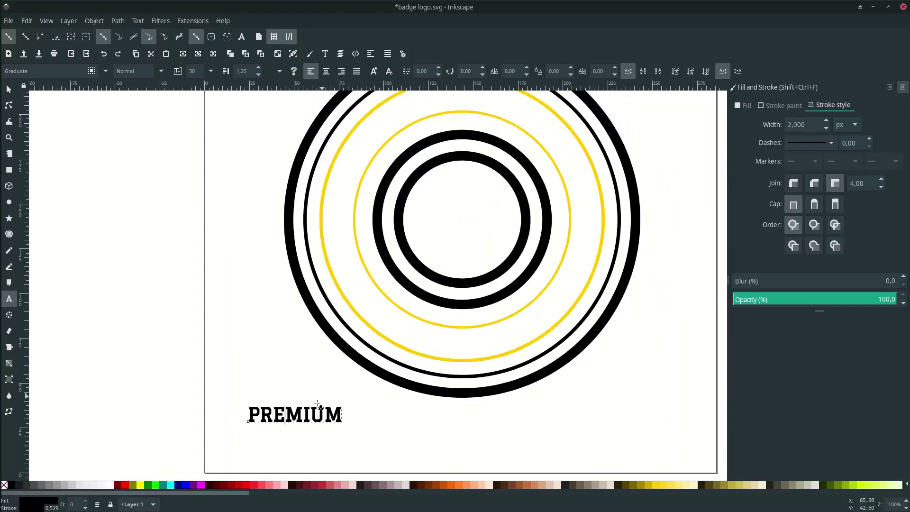
scroll(321, 405, down, 1)
Put the PREMIUM text on the inner yellow circle as its path.
key(F1)
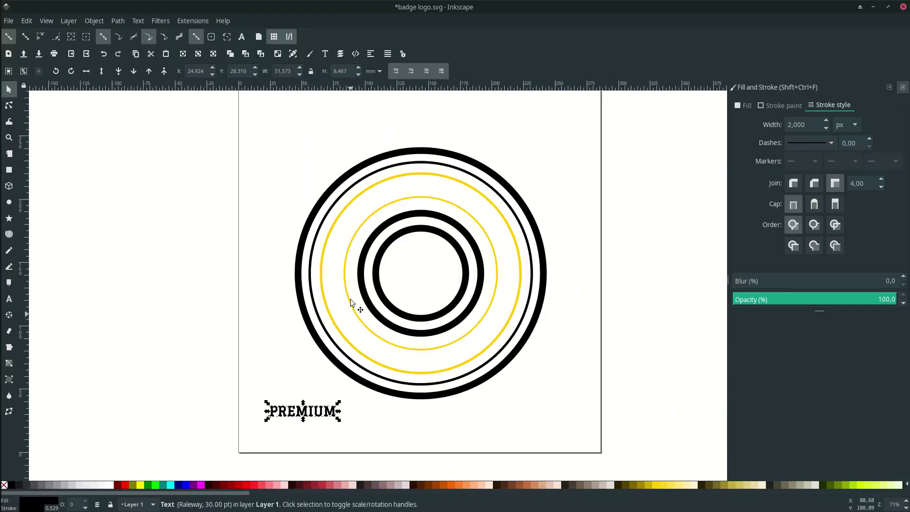
scroll(327, 427, up, 1)
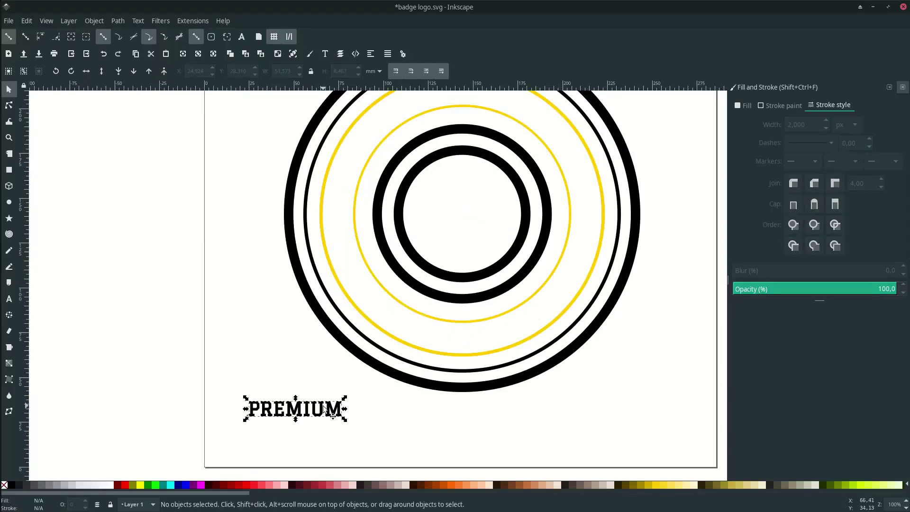
shift+click(358, 245)
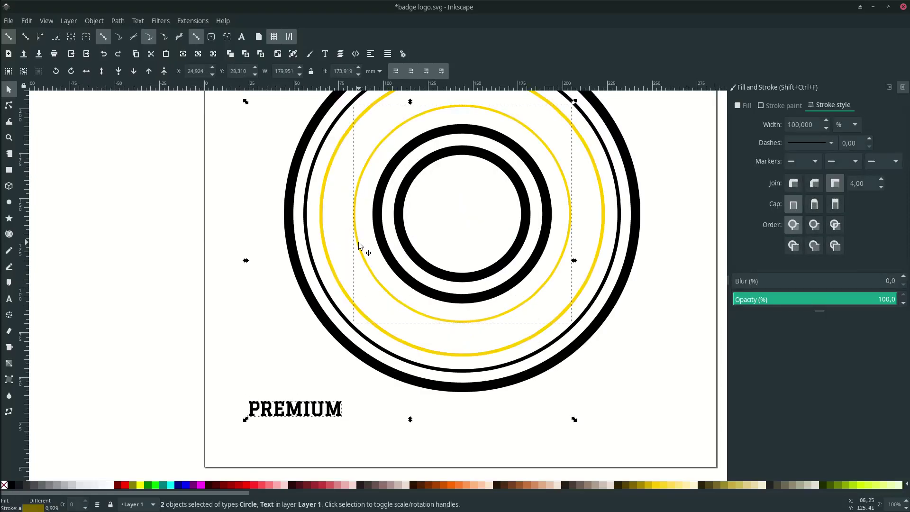
click(138, 21)
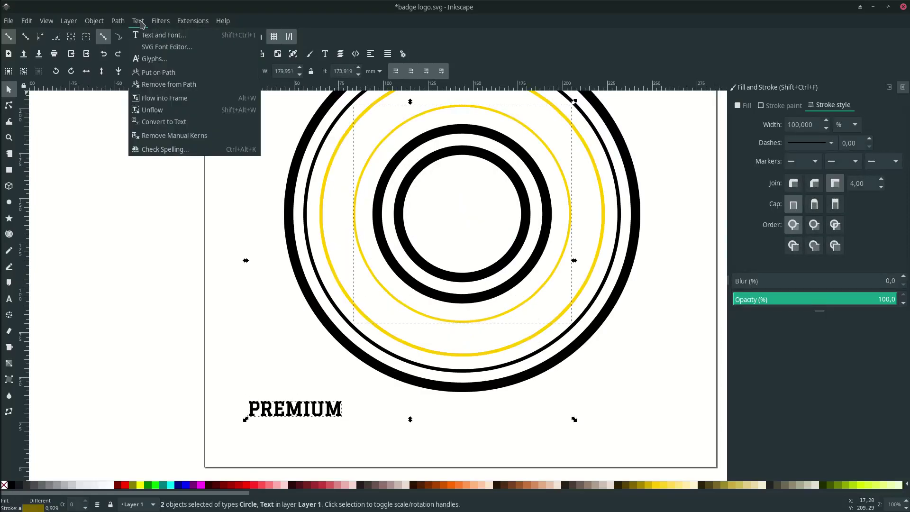
click(193, 75)
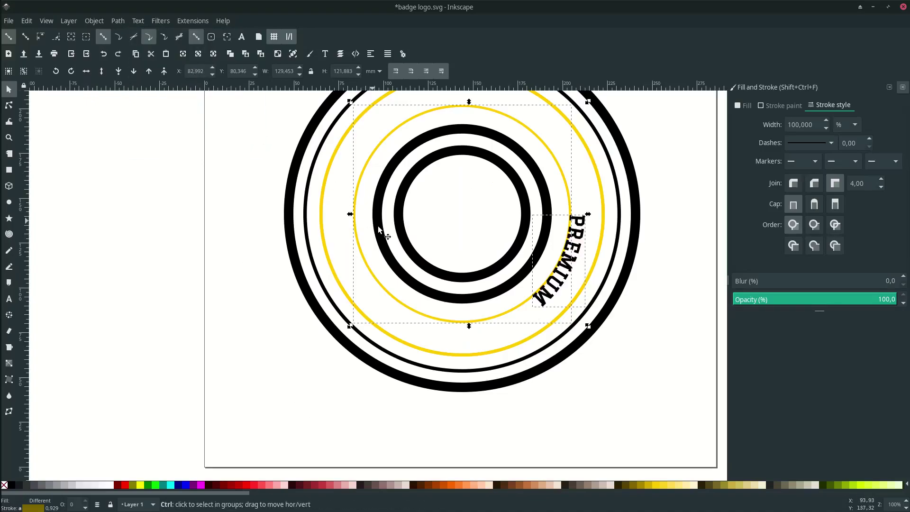
scroll(373, 223, down, 1)
click(599, 259)
scroll(559, 253, up, 1)
scroll(525, 260, up, 1)
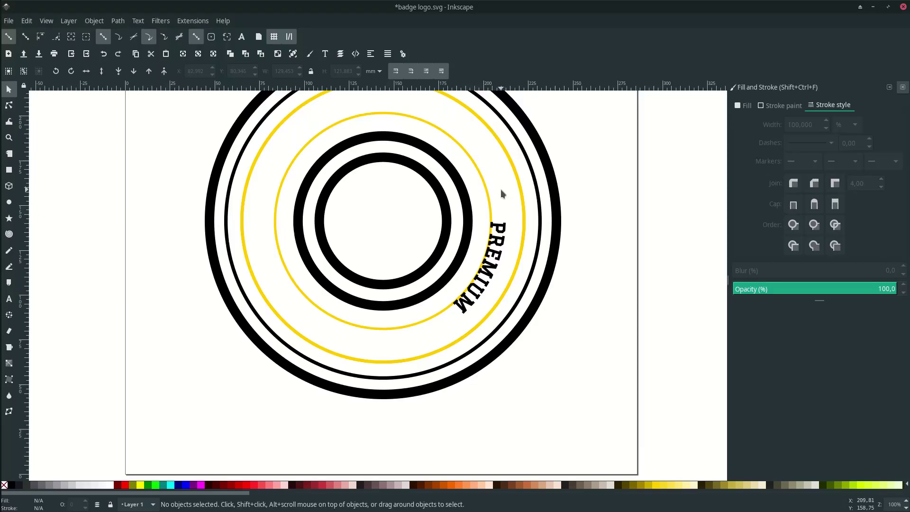
click(483, 185)
key(ctrl+z)
key(Escape)
Rotate the inner yellow circle counterclockwise until PREMIUM sits centred at the top of the ring.
scroll(498, 208, up, 1)
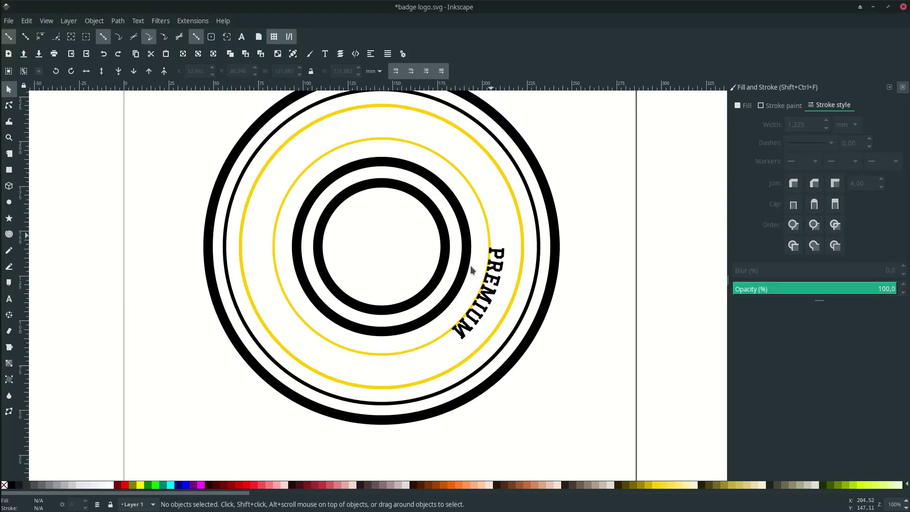
click(486, 216)
click(486, 216)
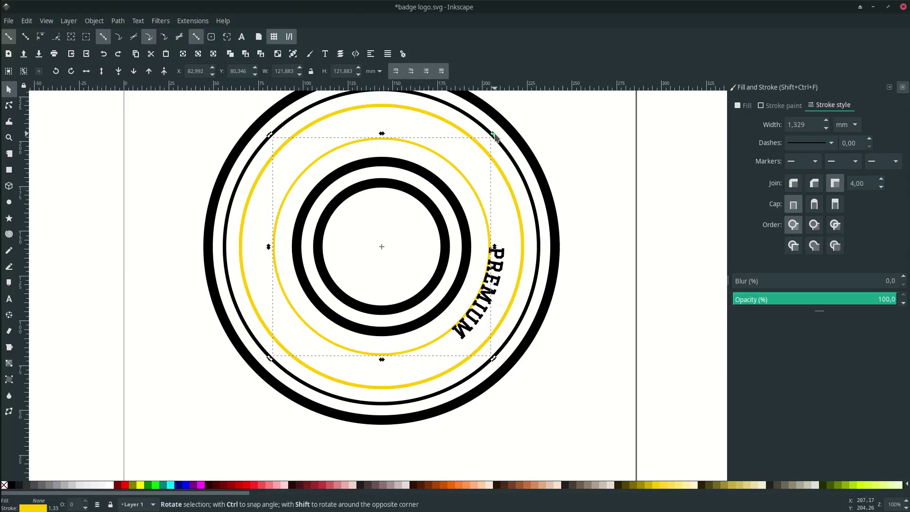
drag(494, 136, 261, 201)
Set the font size of the whole PREMIUM text to 36.
double_click(384, 134)
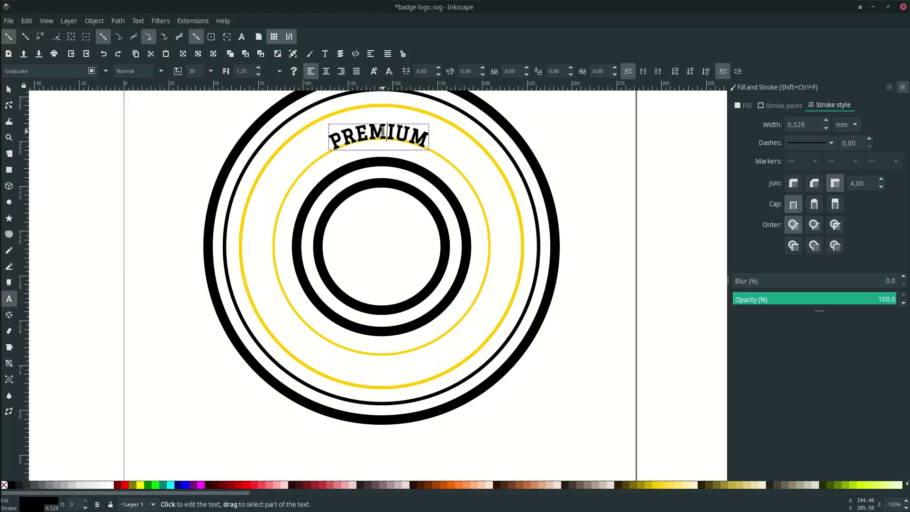
key(ctrl+a)
click(211, 71)
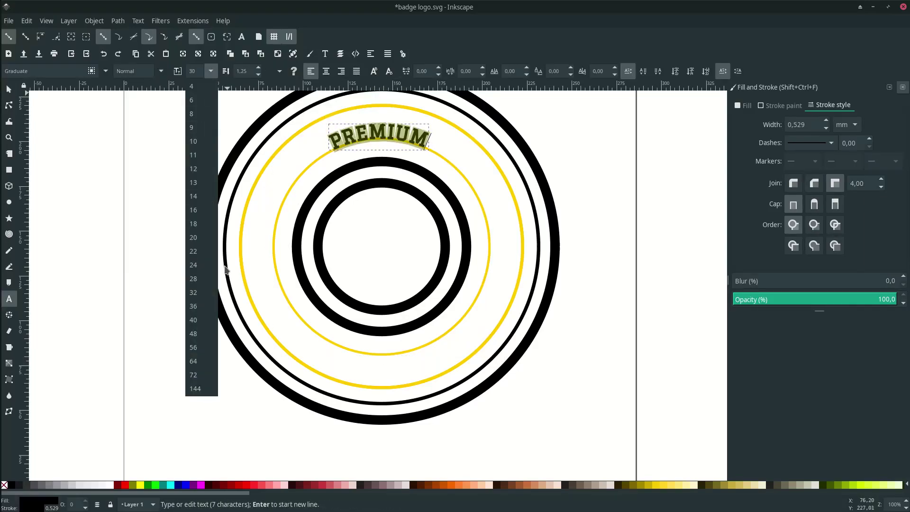
click(210, 306)
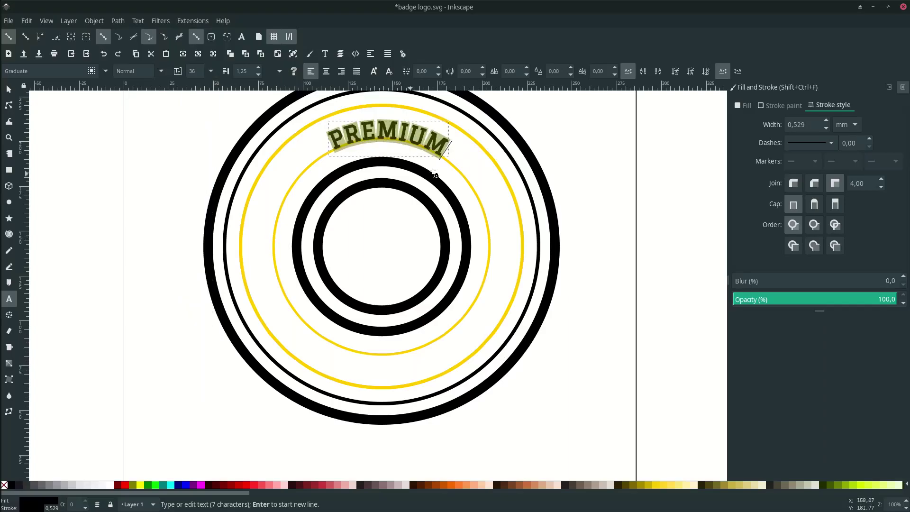
Rotate the inner yellow circle slightly counterclockwise to recentre the enlarged PREMIUM text at the top.
key(F1)
click(463, 174)
click(463, 175)
drag(490, 141, 495, 133)
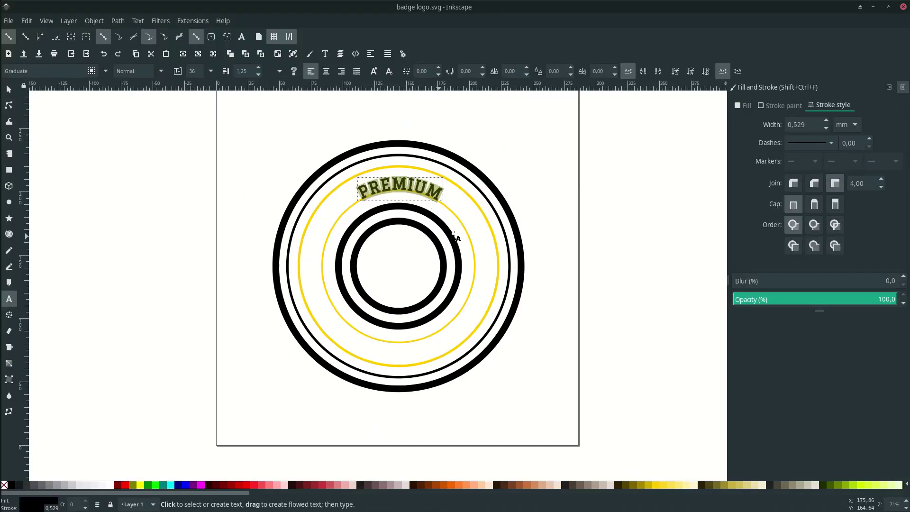
Set the letter spacing of the PREMIUM text to 5.
click(422, 71)
text(5)
key(Return)
key(F1)
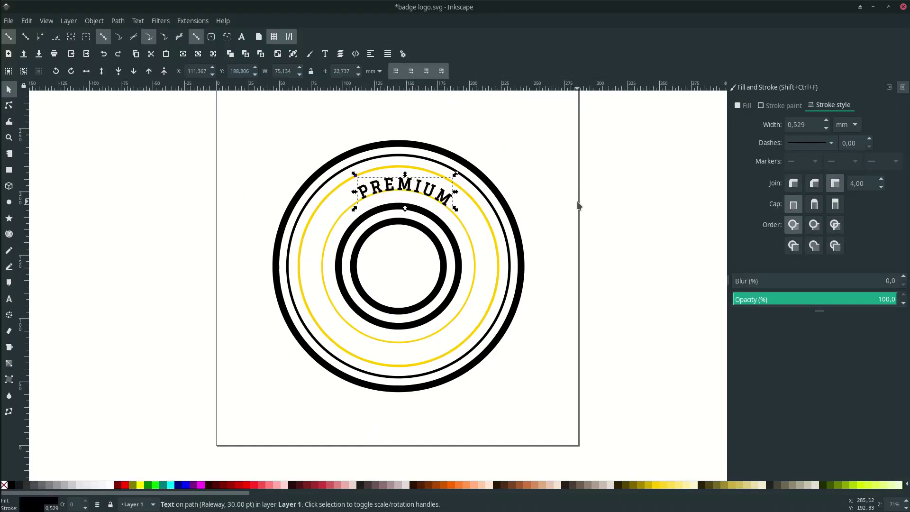
Rotate the inner yellow circle slightly counterclockwise so the widely spaced PREMIUM text is centred at the top again.
click(577, 201)
click(471, 240)
click(471, 240)
drag(478, 189, 477, 178)
click(530, 220)
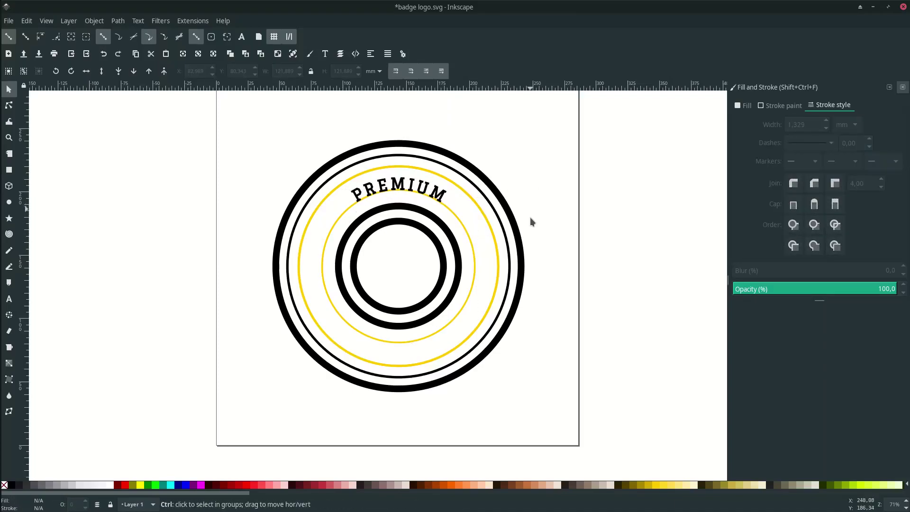
Add the text "SCREENPRINTING" below the rings, near the page's lower edge.
scroll(530, 220, down, 1)
scroll(530, 220, up, 1)
scroll(530, 218, down, 1)
ctrl+scroll(484, 339, up, 1)
key(t)
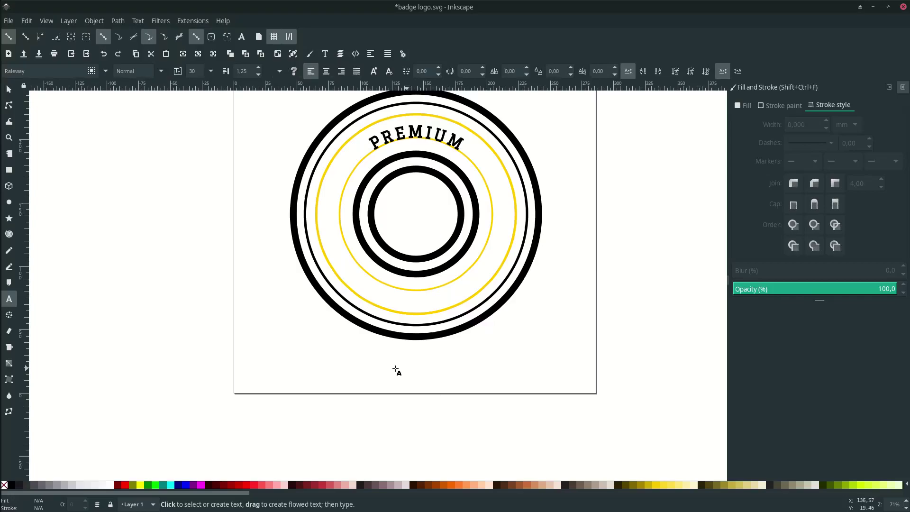
click(361, 375)
text(SCREENPRINTING)
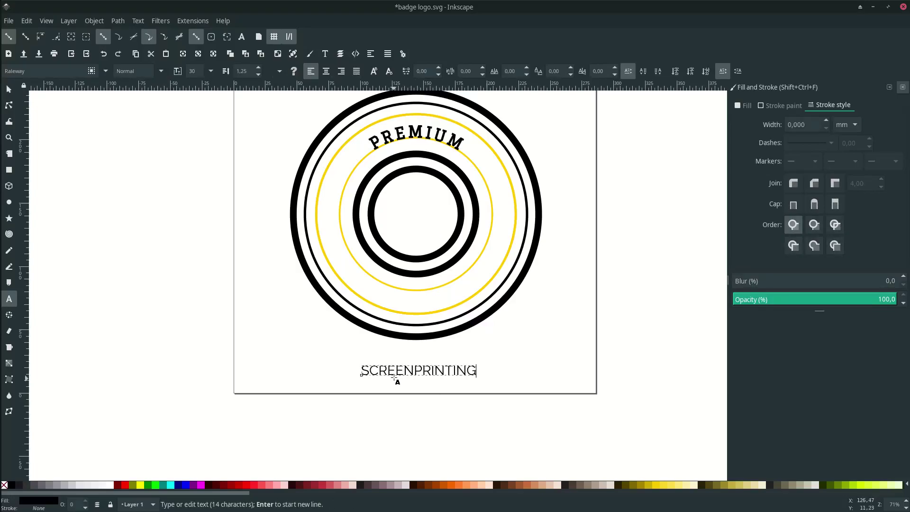
Set the font of the SCREENPRINTING text to Graduate.
key(ctrl+a)
double_click(56, 73)
text(grad)
click(55, 86)
key(F1)
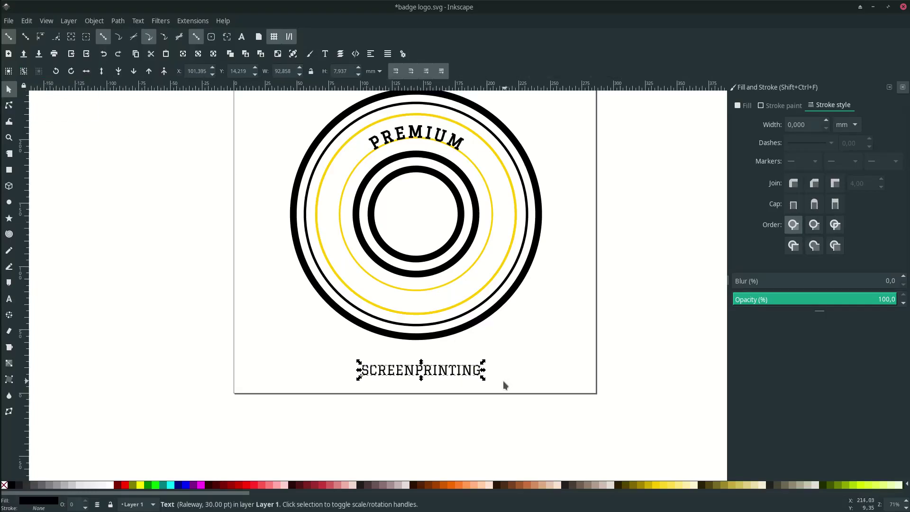
Give the SCREENPRINTING text a black stroke 2 px wide.
key(F8)
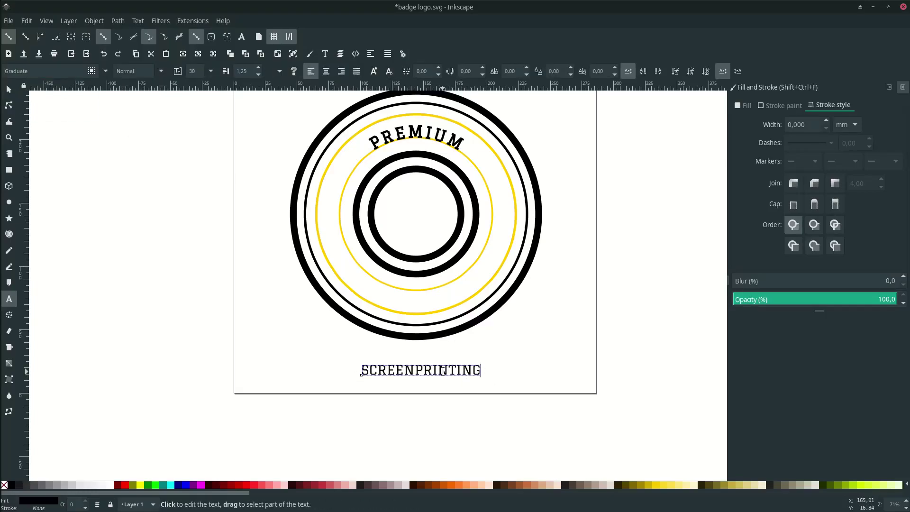
scroll(442, 370, up, 1)
key(ctrl+a)
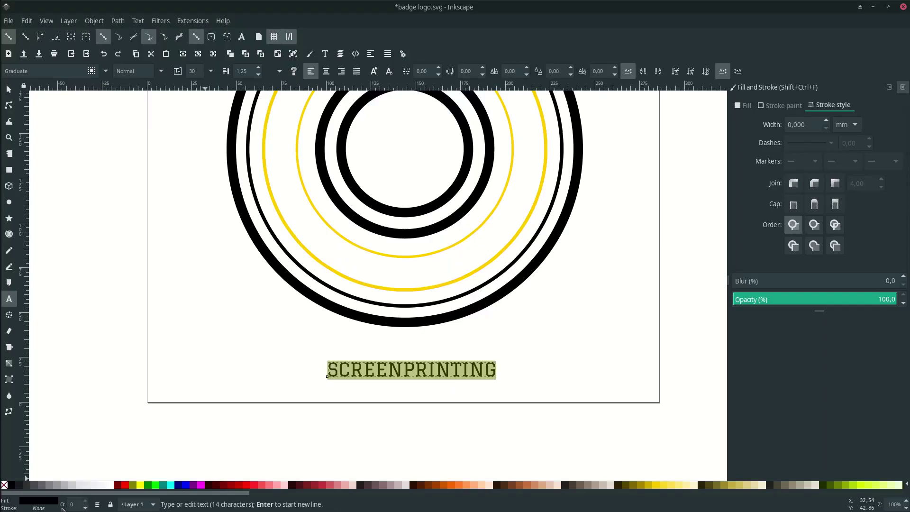
right_click(38, 508)
click(81, 436)
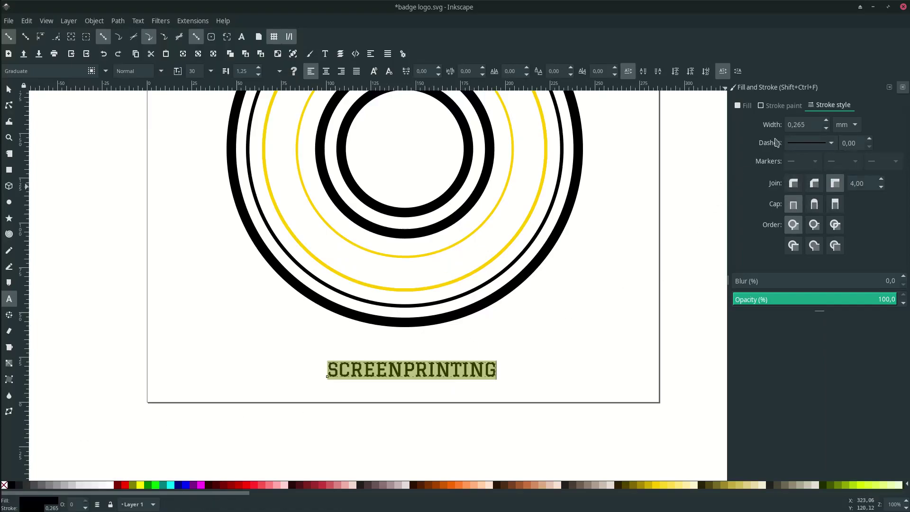
click(846, 125)
click(840, 166)
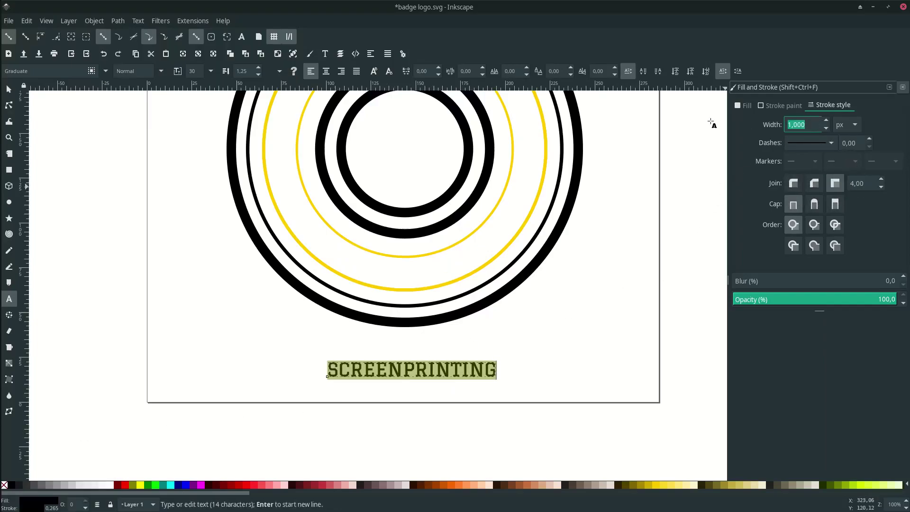
text(2)
key(Return)
key(F1)
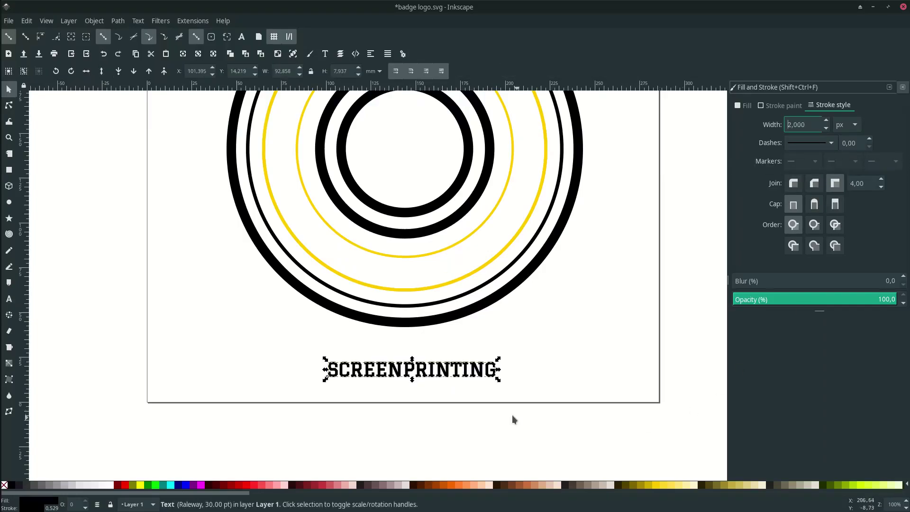
Put the SCREENPRINTING text on the outer yellow circle as its path.
click(511, 415)
click(448, 370)
scroll(428, 361, down, 1)
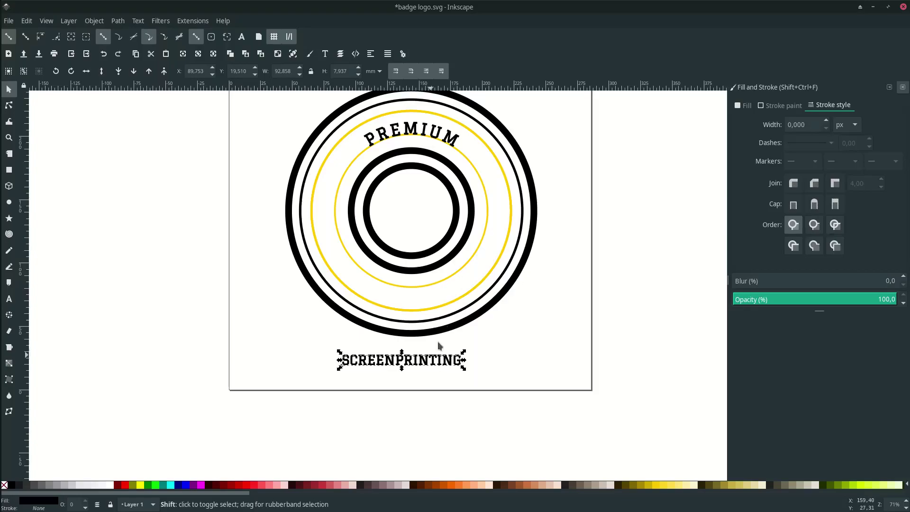
shift+click(449, 306)
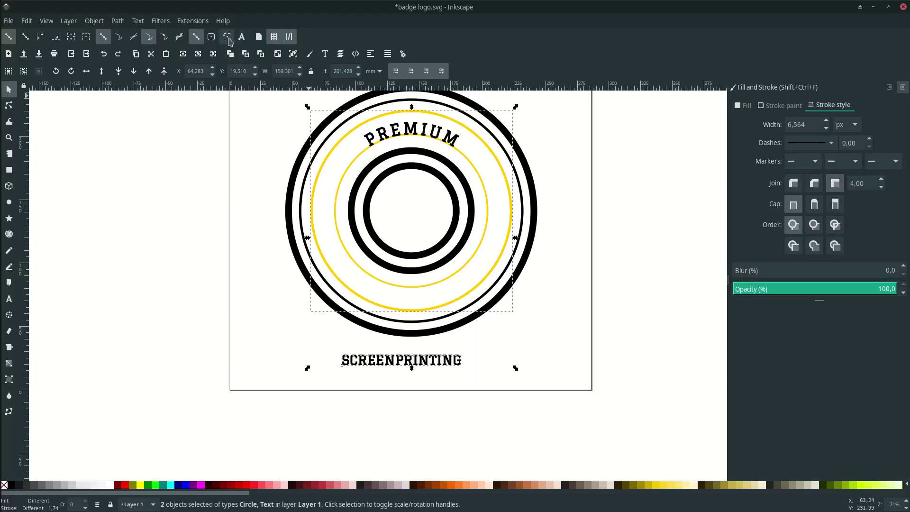
click(138, 21)
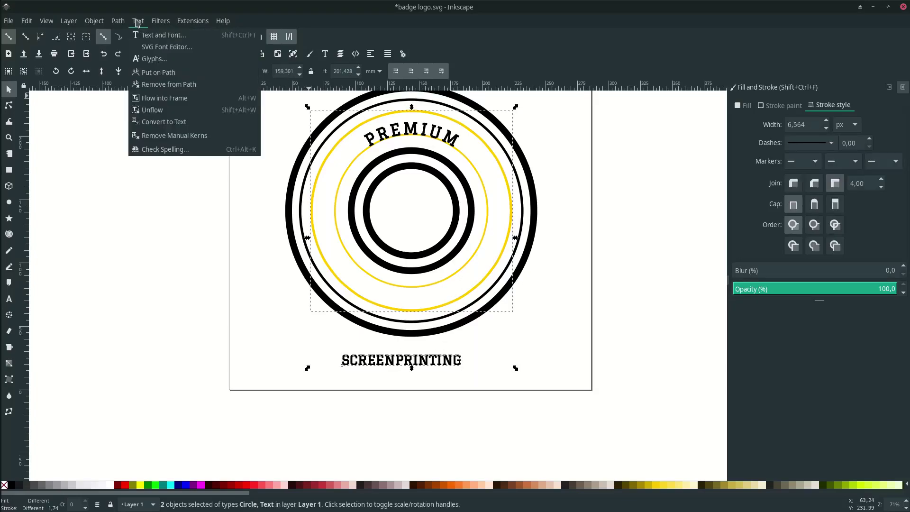
click(161, 72)
click(561, 273)
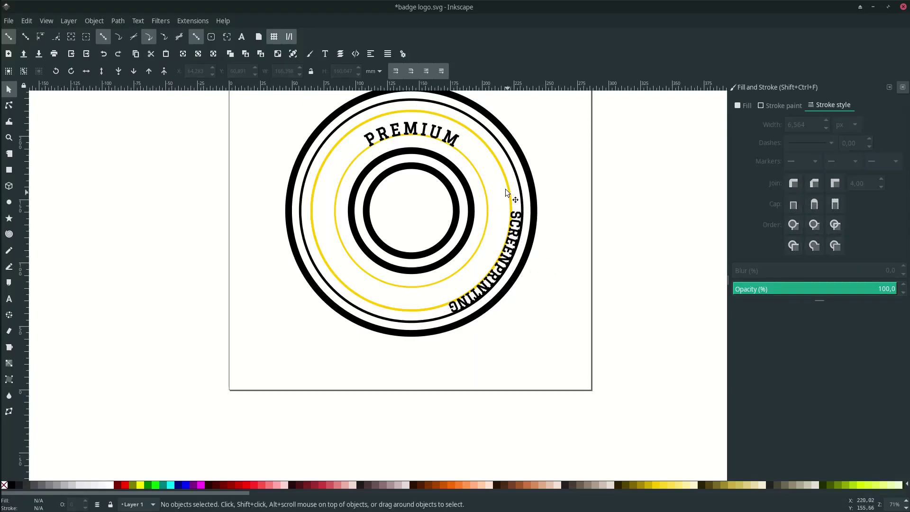
Rotate the outer yellow circle clockwise until SCREENPRINTING sits centred at the bottom of the ring.
click(500, 170)
click(502, 172)
drag(515, 110, 514, 226)
click(427, 357)
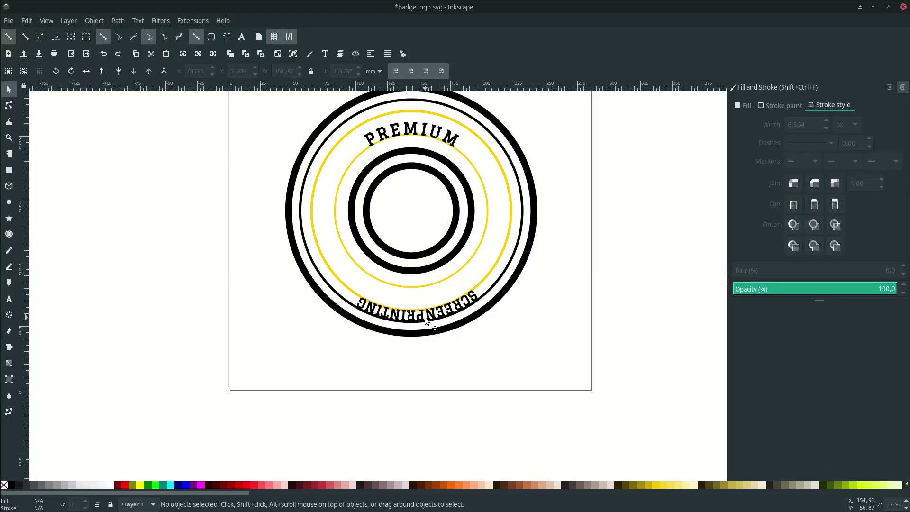
Flip the outer yellow circle horizontally so SCREENPRINTING reads upright inside it, and rotate it slightly to centre the text at the bottom.
click(494, 266)
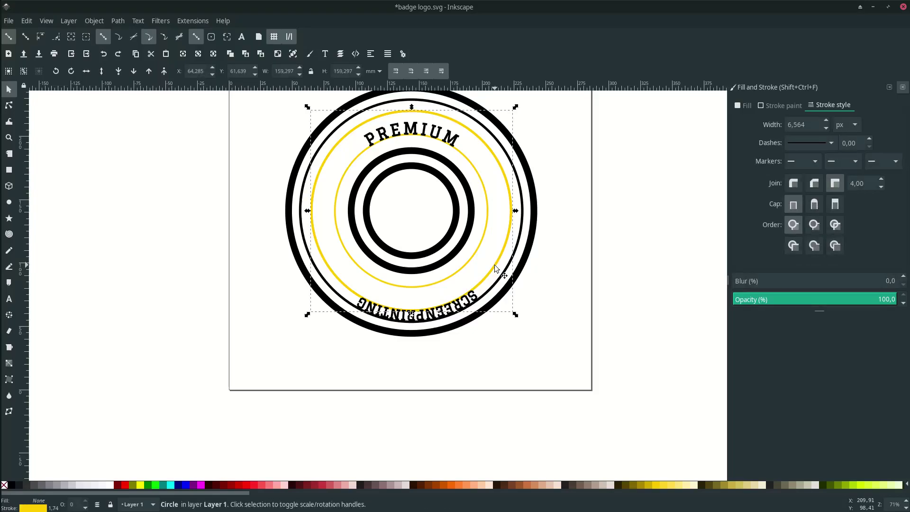
key(h)
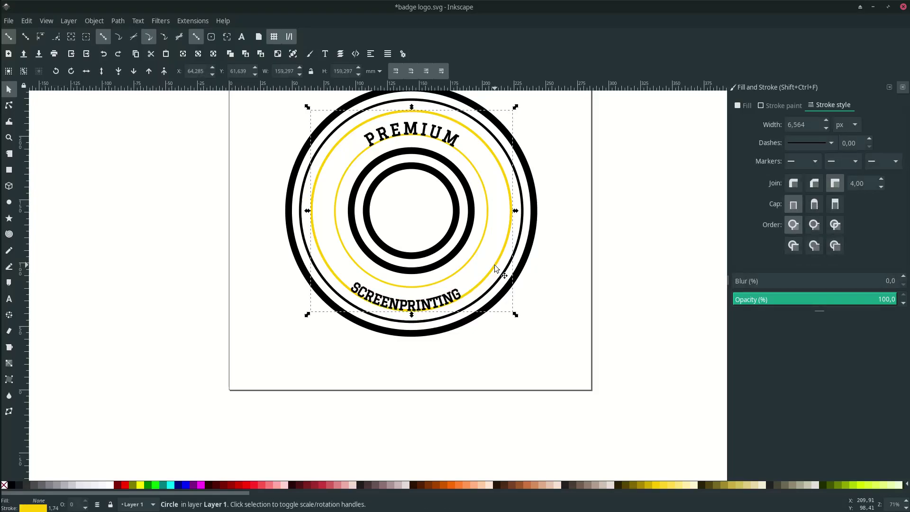
click(502, 246)
drag(516, 108, 514, 96)
Set the font size of the whole SCREENPRINTING text to 36.
key(t)
click(428, 301)
key(ctrl+a)
click(211, 71)
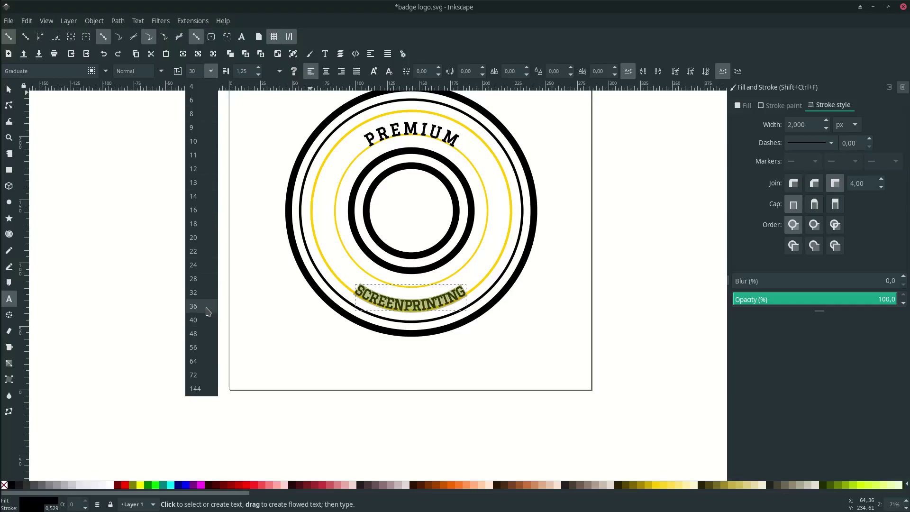
click(206, 311)
click(390, 306)
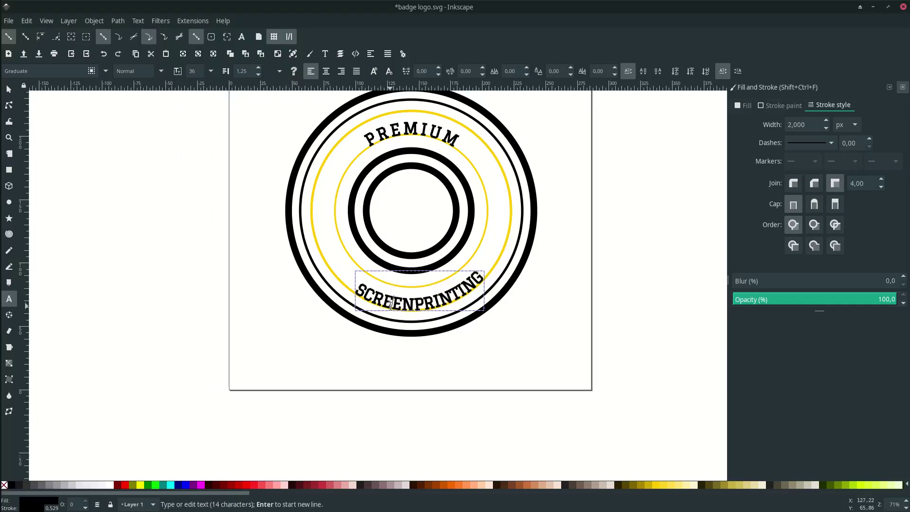
Set the letter spacing of the whole SCREENPRINTING text to 5.
key(ctrl+a)
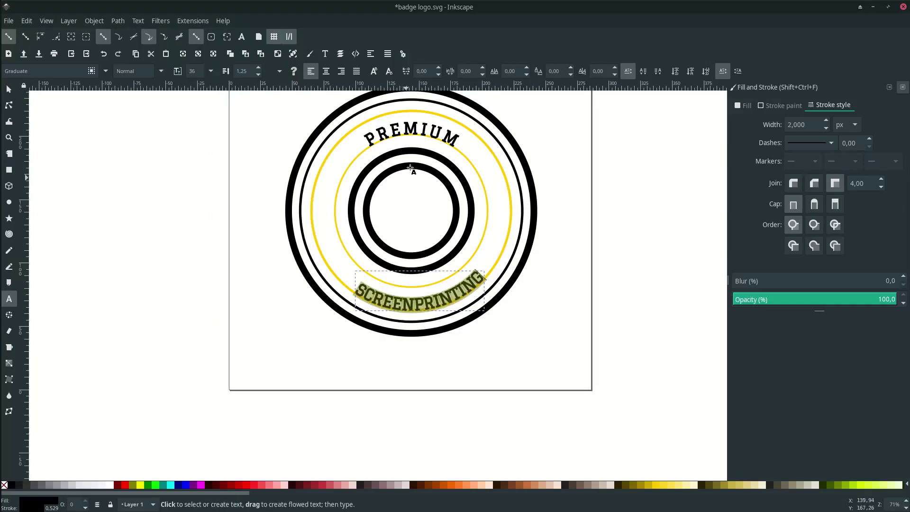
click(422, 72)
text(5)
key(Return)
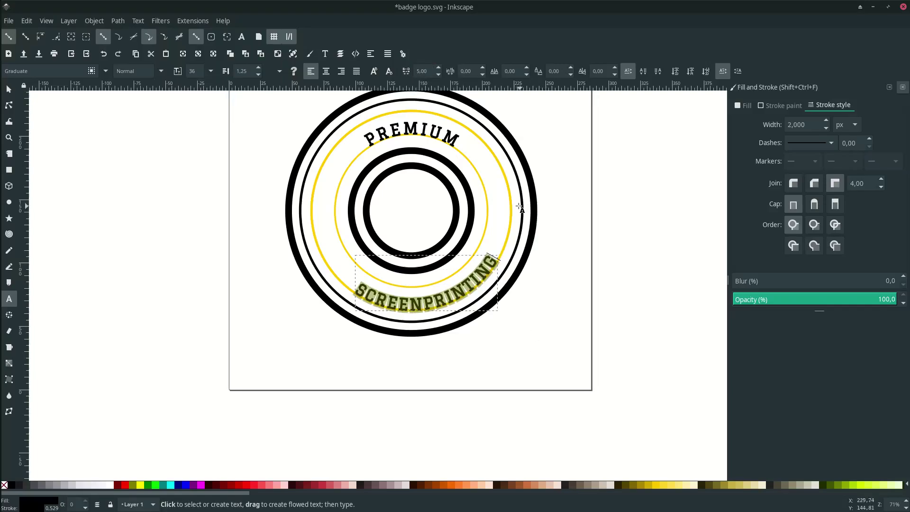
Rotate the outer yellow circle clockwise until the widened SCREENPRINTING text is centred at the bottom, and save the document.
key(F1)
click(511, 199)
click(511, 200)
drag(515, 108, 527, 129)
scroll(568, 248, down, 1)
click(568, 249)
scroll(568, 249, up, 1)
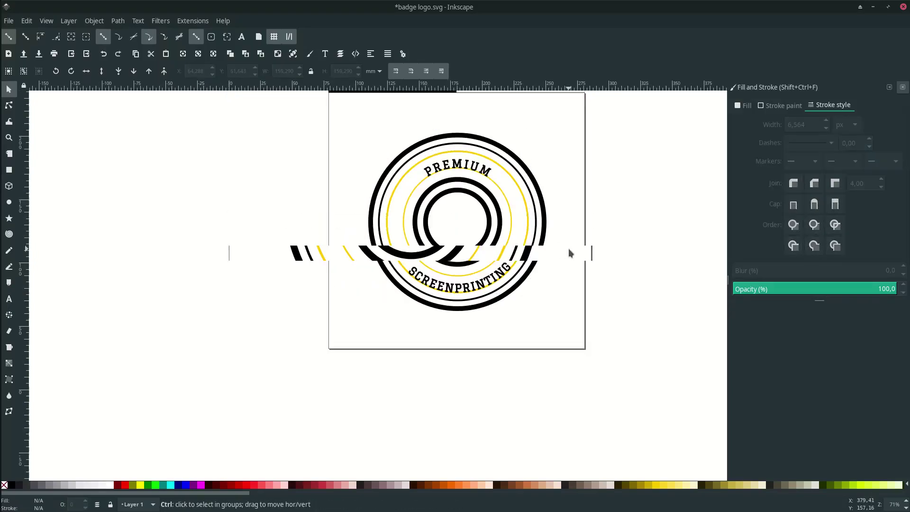
key(ctrl+s)
scroll(484, 316, up, 1)
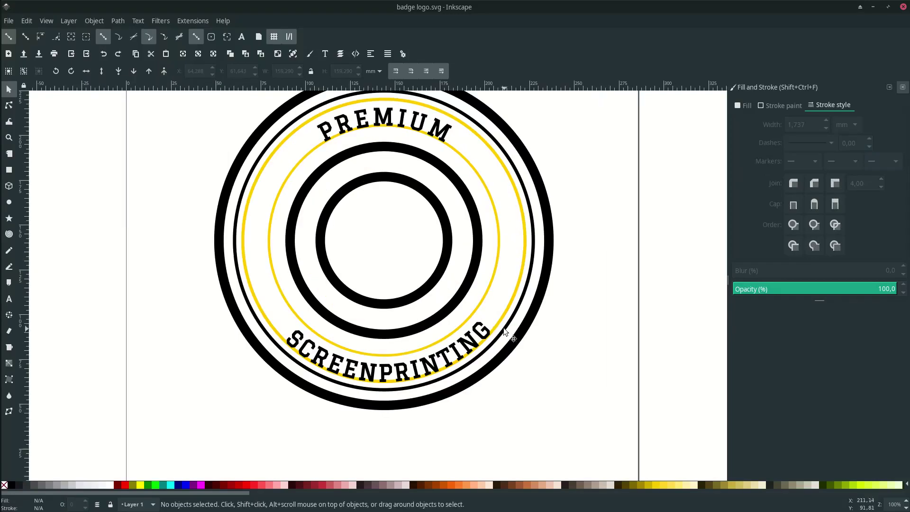
Shrink the outer yellow circle about its centre to about 153 mm wide and rotate it slightly to re-centre SCREENPRINTING.
click(503, 316)
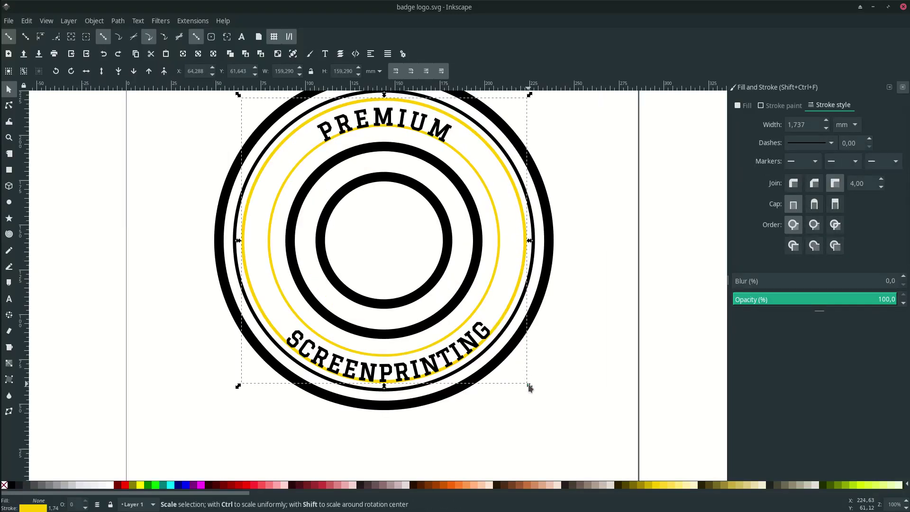
drag(530, 389, 524, 380)
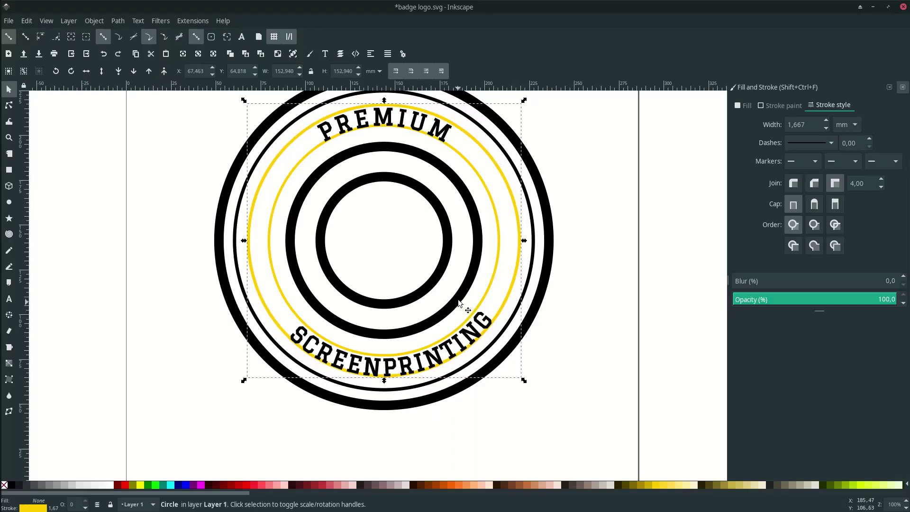
click(520, 203)
drag(524, 101, 533, 111)
Shrink the outer yellow circle about its centre further to about 151 mm wide and save the document.
click(505, 304)
drag(524, 380, 522, 378)
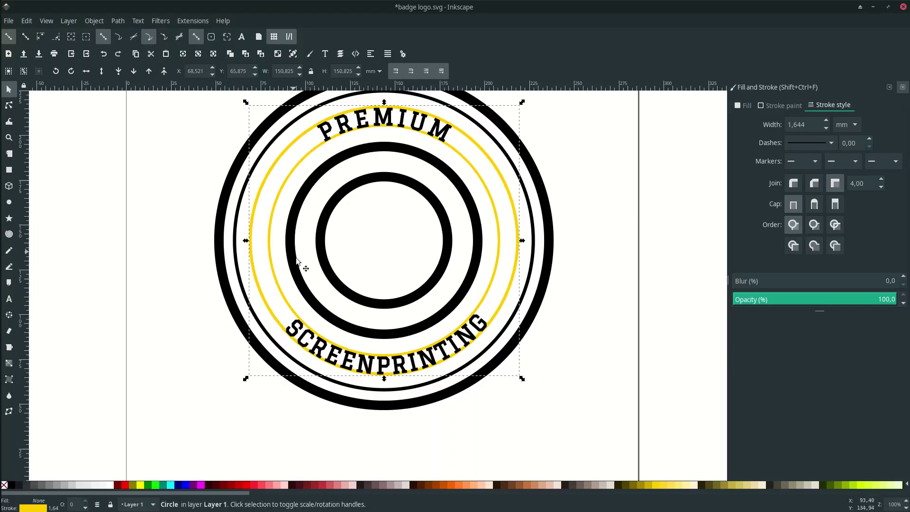
click(622, 265)
key(ctrl+s)
drag(314, 131, 311, 181)
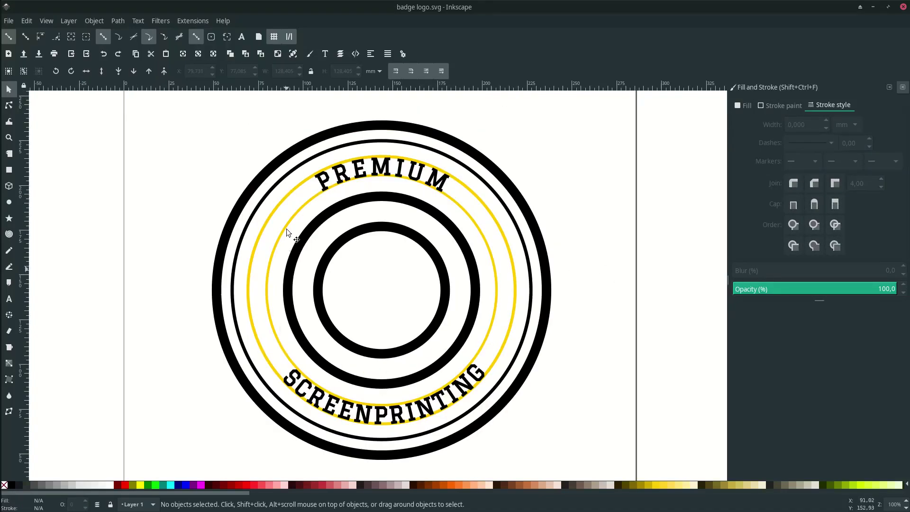
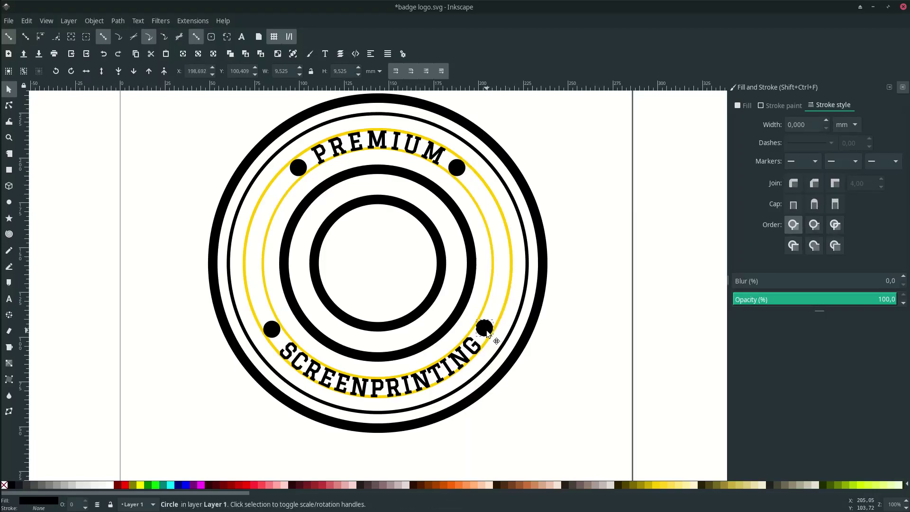
click(571, 348)
scroll(574, 349, down, 1)
drag(574, 349, 483, 290)
scroll(388, 236, up, 1)
scroll(389, 236, left, 1)
scroll(400, 239, down, 1)
scroll(393, 238, up, 1)
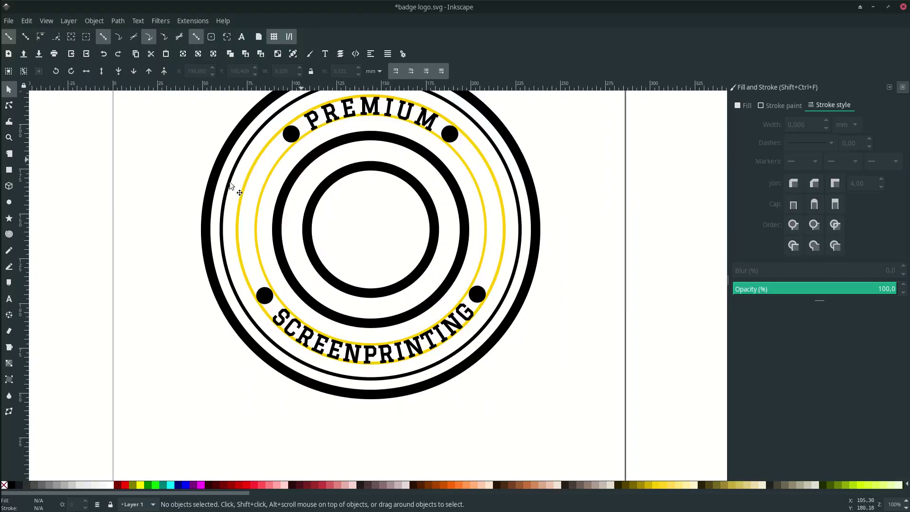
scroll(275, 222, up, 2)
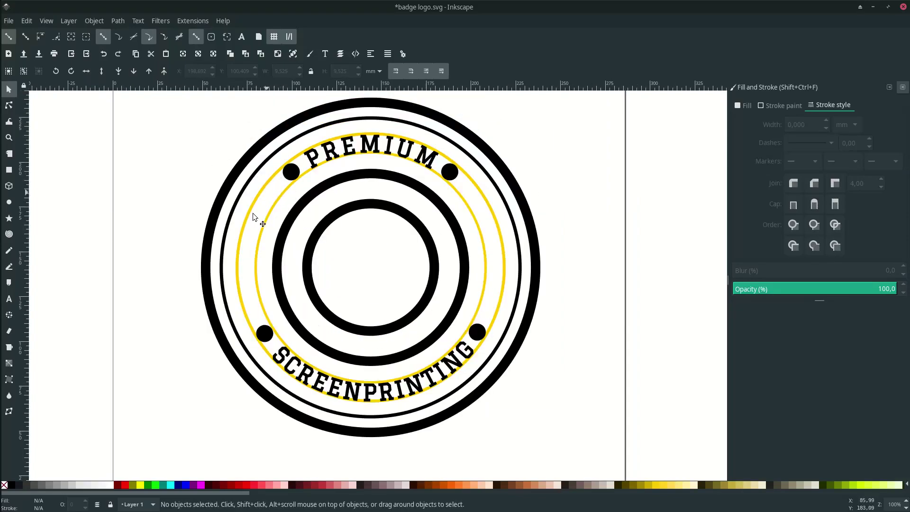
Make a copy of the larger inner black ring enlarged to sit midway between the yellow circles, with a 20 px stroke.
click(445, 209)
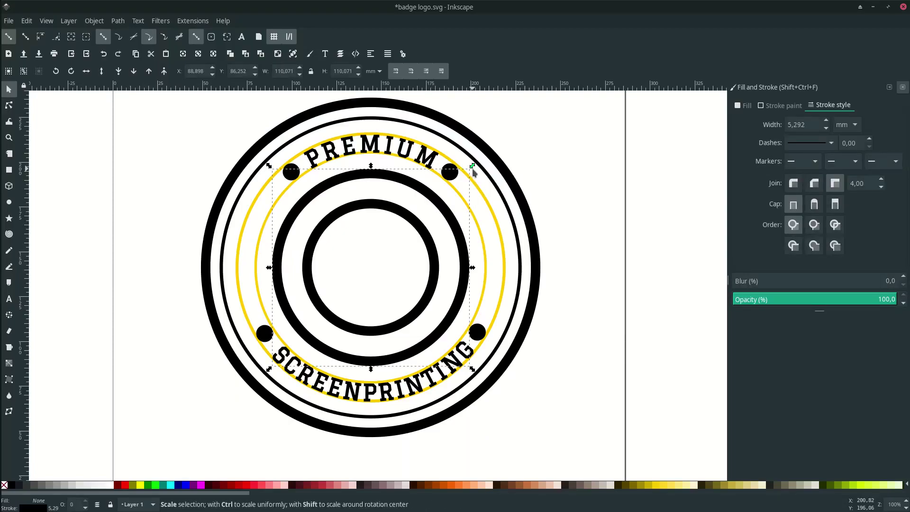
drag(473, 169, 566, 139)
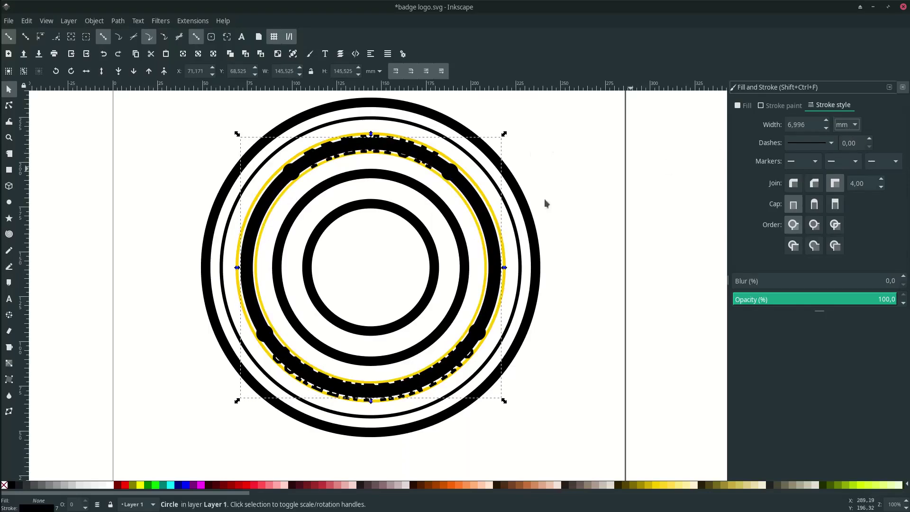
click(846, 125)
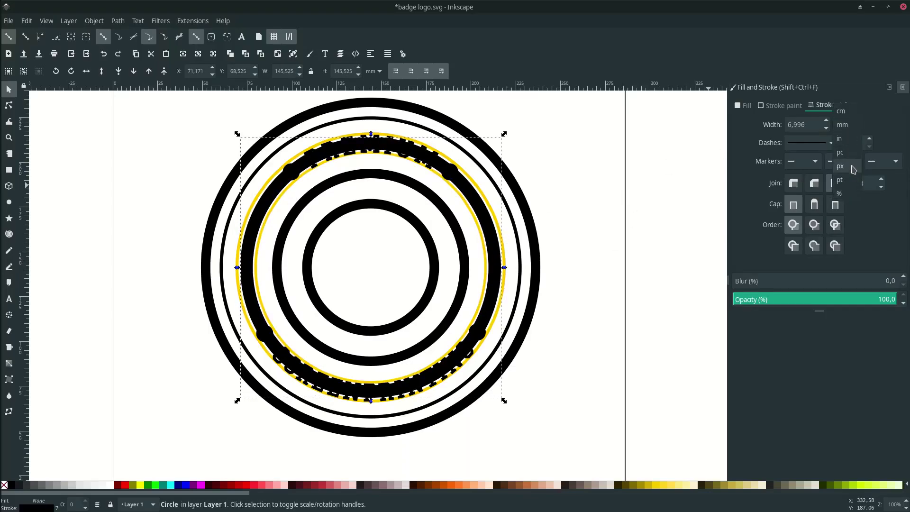
click(847, 175)
double_click(814, 127)
text(20)
key(Return)
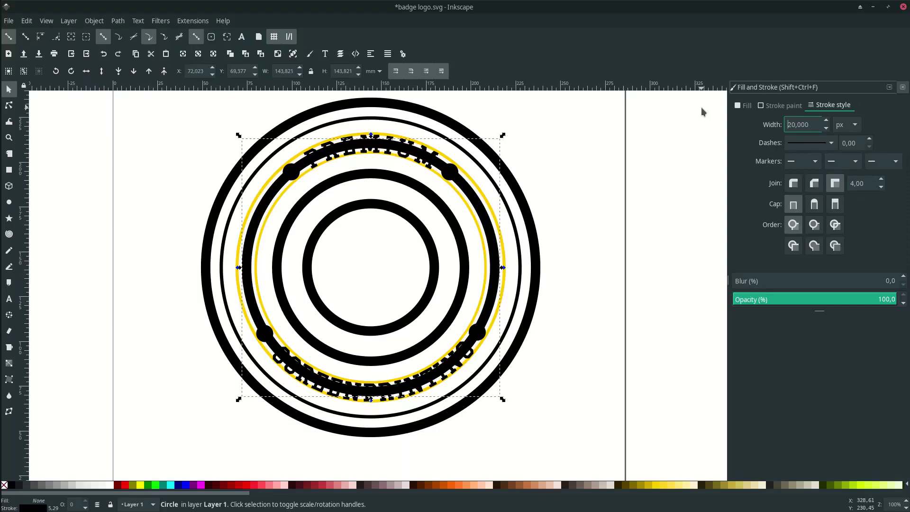
click(374, 245)
scroll(346, 199, left, 1)
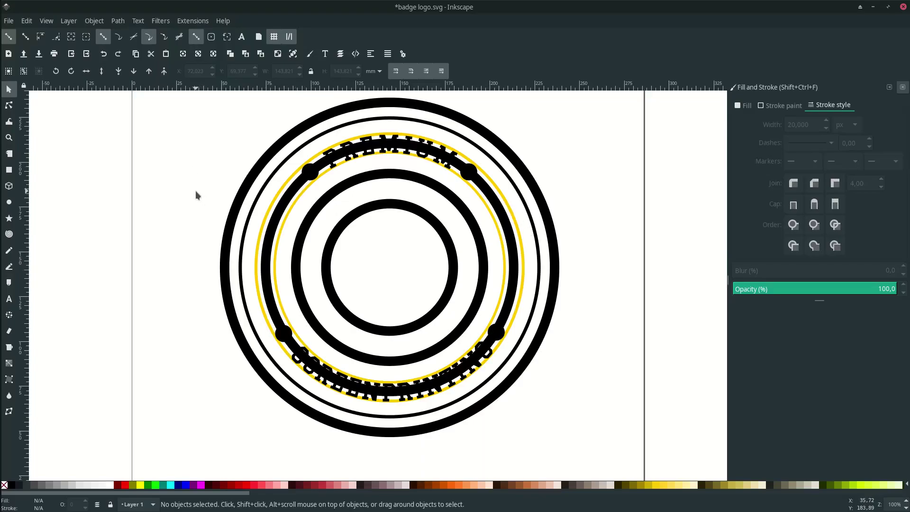
Draw a closed rectangle of about 219 by 69 mm with the Pen tool across the badge, between the upper and lower dots.
key(b)
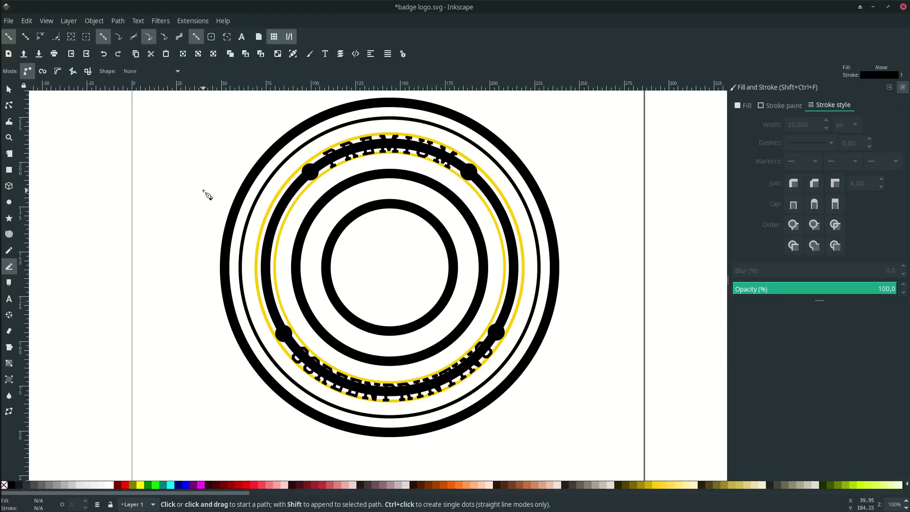
click(204, 192)
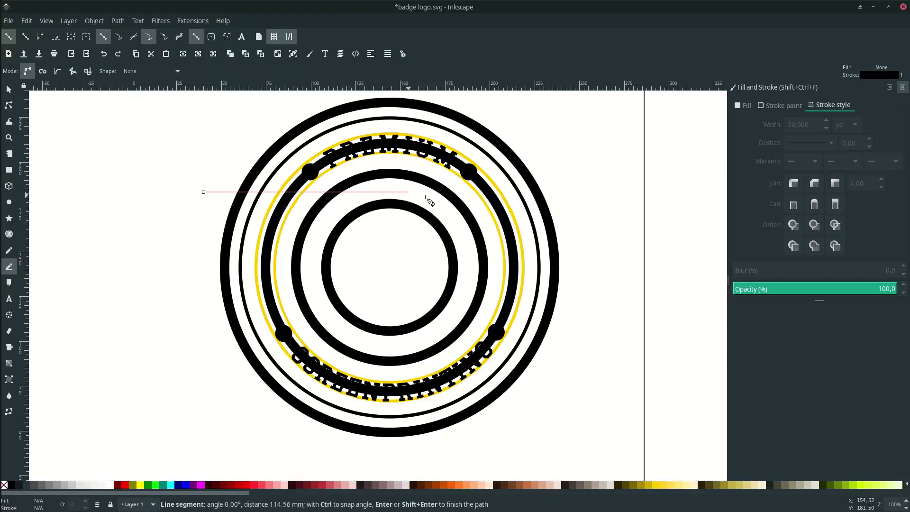
click(595, 192)
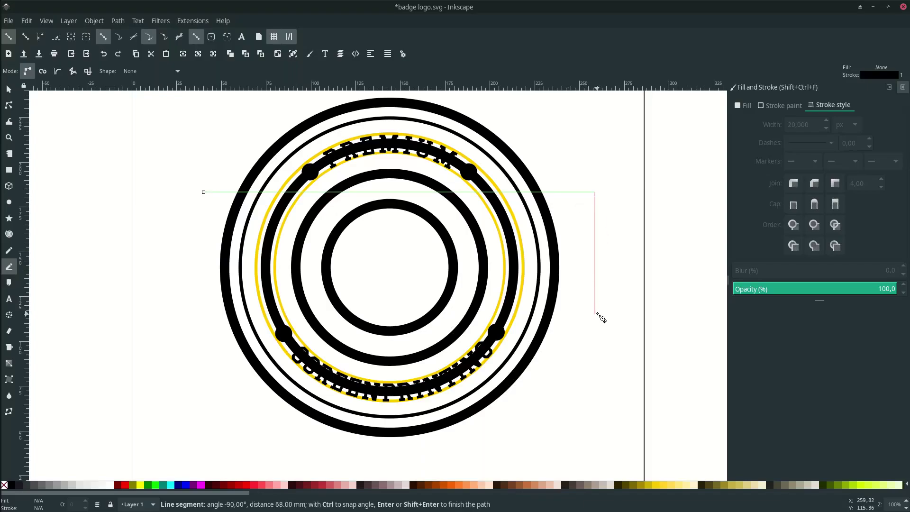
click(595, 315)
click(203, 315)
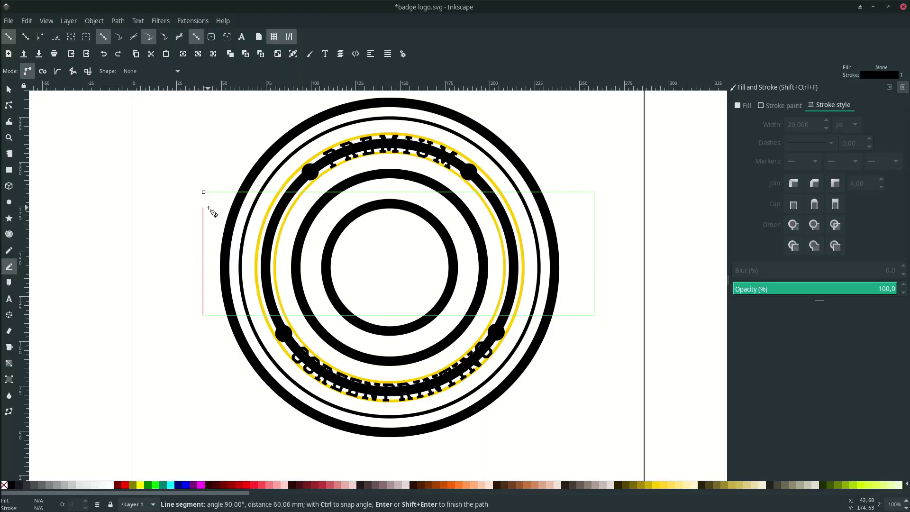
click(204, 192)
key(s)
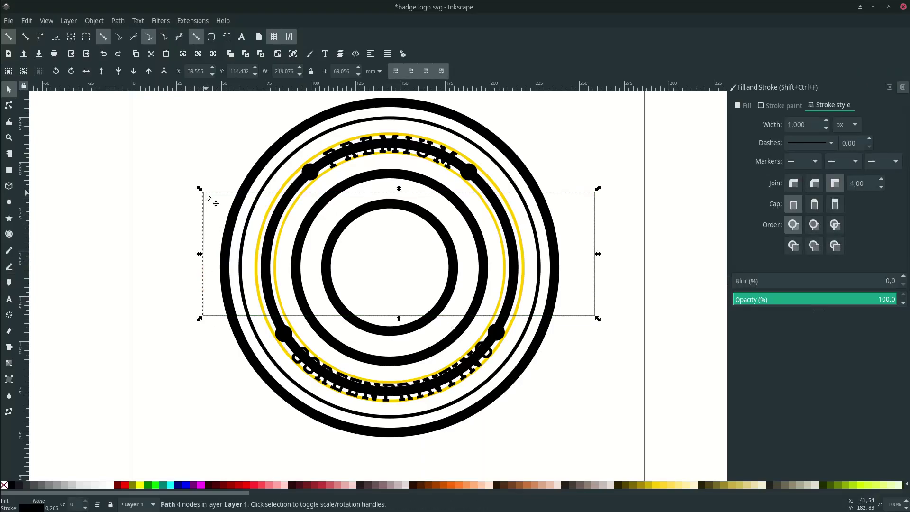
Cut the black ring between the yellow circles with the rectangle, using Cut Path.
shift+click(279, 218)
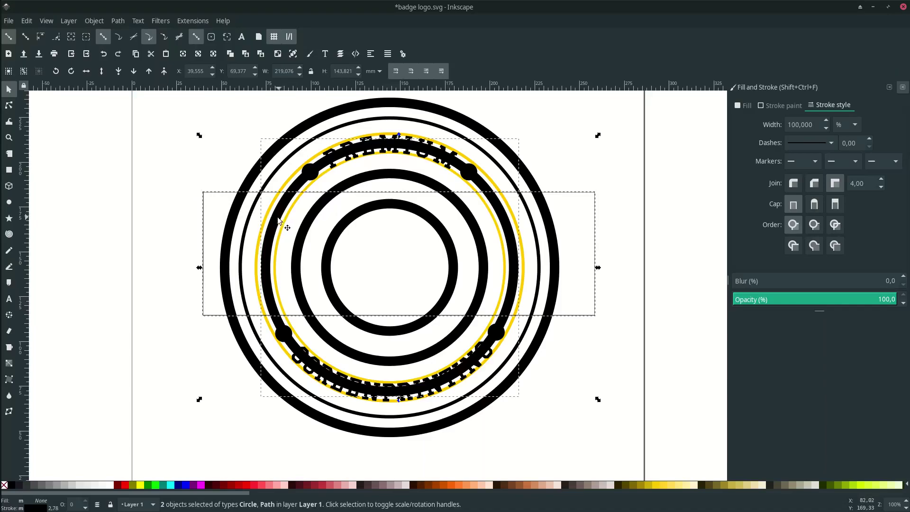
click(117, 21)
click(147, 142)
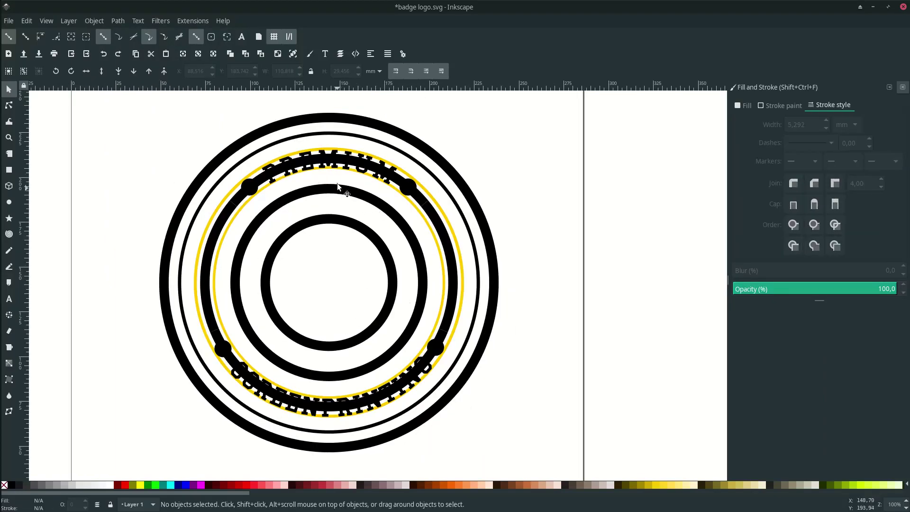
Delete the ring segments covering PREMIUM and SCREENPRINTING, keeping only the two side arcs, and save the document.
mouse_move(338, 164)
mouse_down()
mouse_move(342, 123)
mouse_move(340, 132)
mouse_up()
key(Delete)
scroll(319, 307, down, 1)
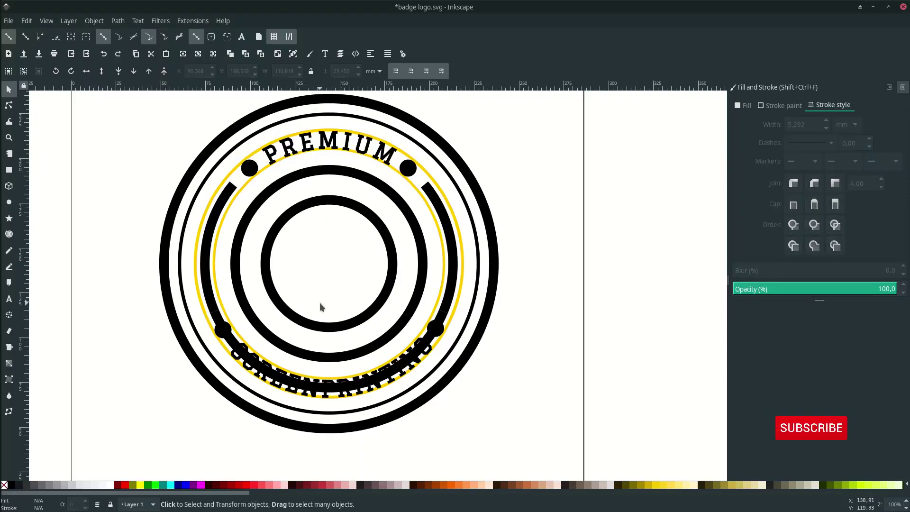
drag(309, 384, 314, 416)
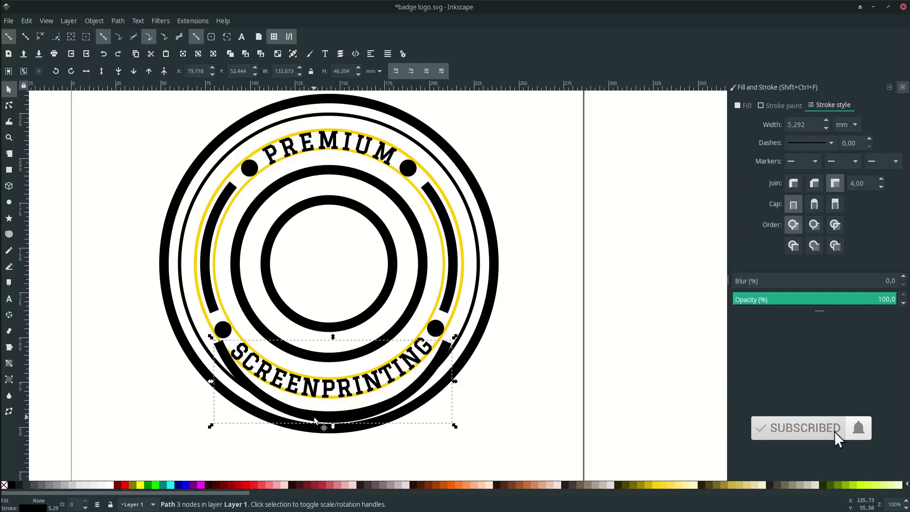
key(Delete)
key(ctrl+s)
Examine the whole badge and the spacing of its text, dots and side arcs.
scroll(361, 389, down, 1)
scroll(416, 328, down, 2)
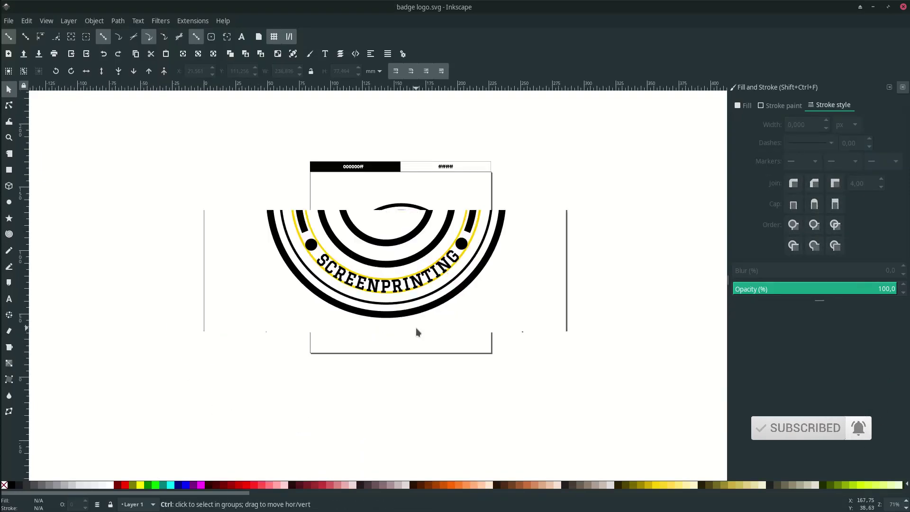
scroll(420, 328, up, 2)
scroll(423, 329, up, 2)
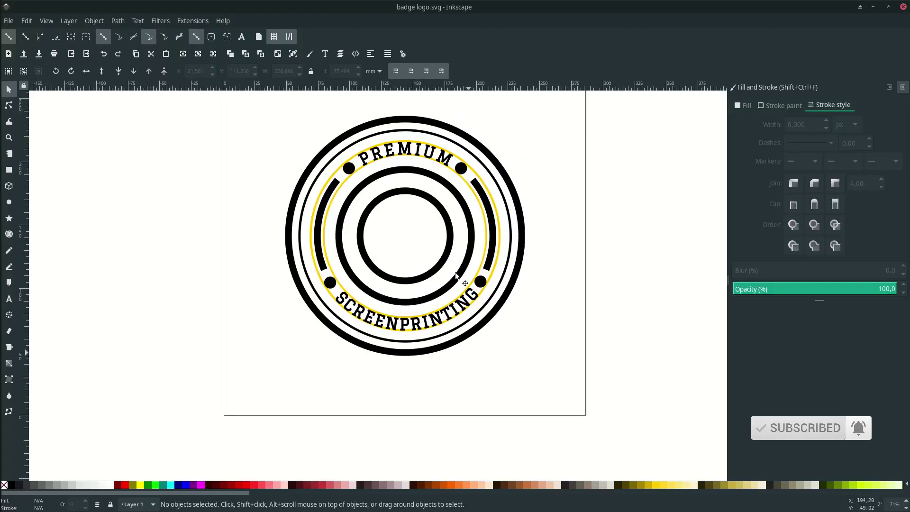
scroll(479, 292, up, 1)
scroll(493, 302, down, 1)
scroll(492, 304, up, 1)
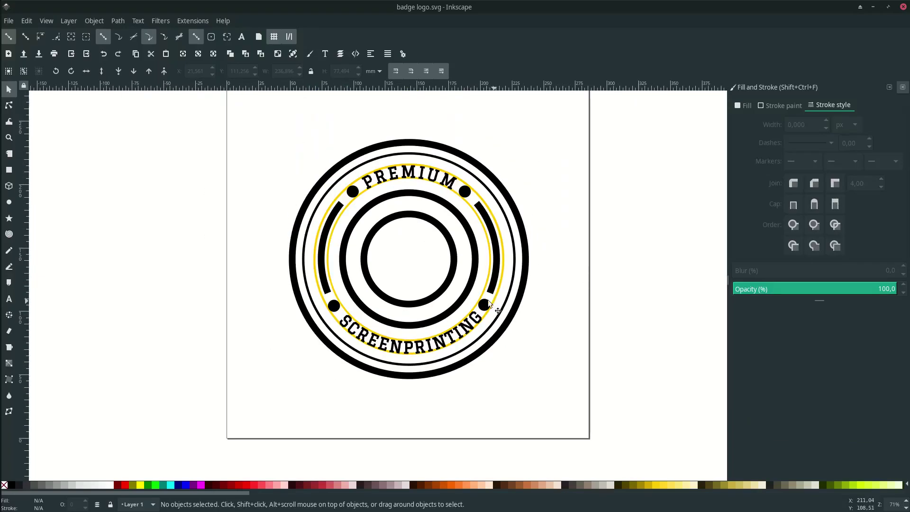
scroll(512, 307, up, 1)
scroll(502, 291, left, 2)
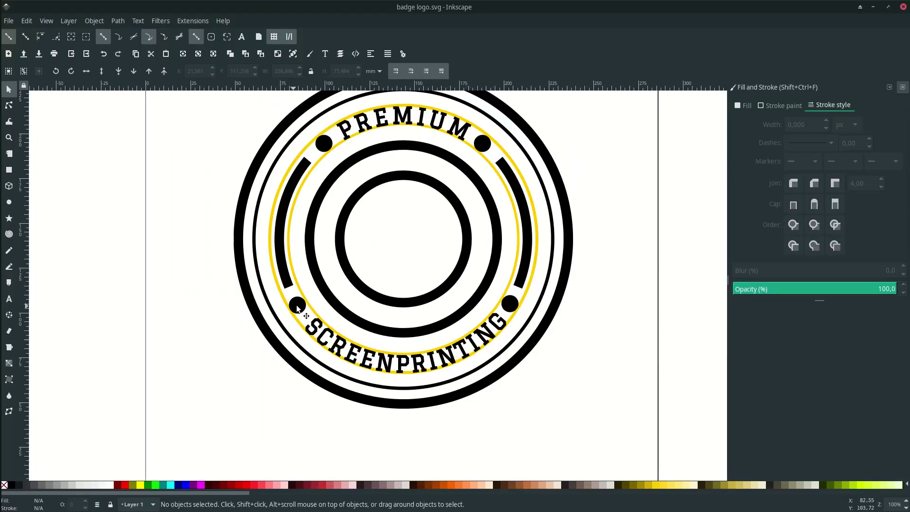
Remove the stroke from both yellow guide circles.
scroll(527, 314, up, 1)
ctrl+click(526, 282)
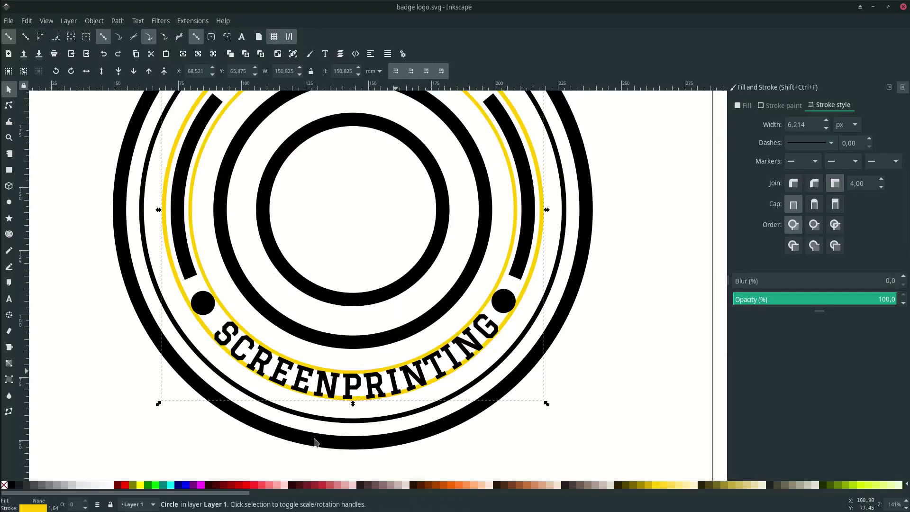
right_click(33, 508)
click(52, 483)
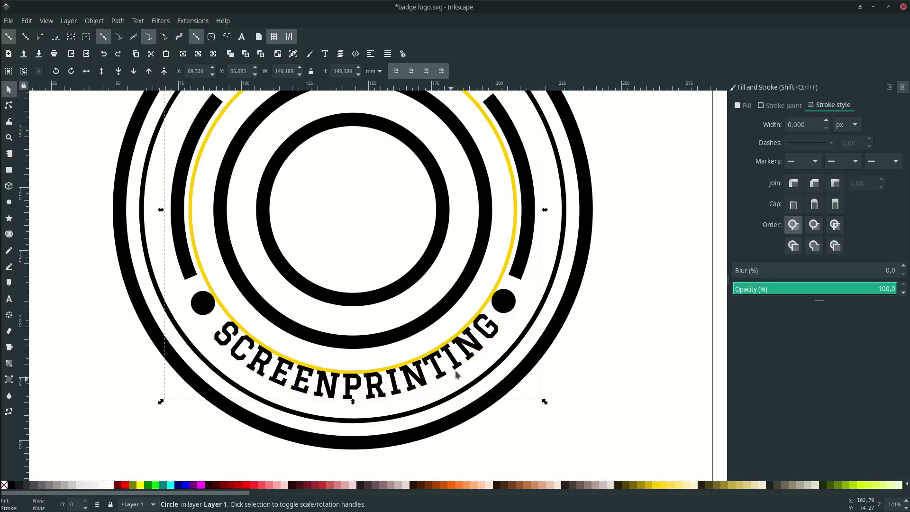
click(500, 278)
right_click(41, 508)
click(55, 502)
Rotate the SCREENPRINTING text slightly counter-clockwise to adjust its spacing between the two lower dots.
scroll(296, 354, down, 1)
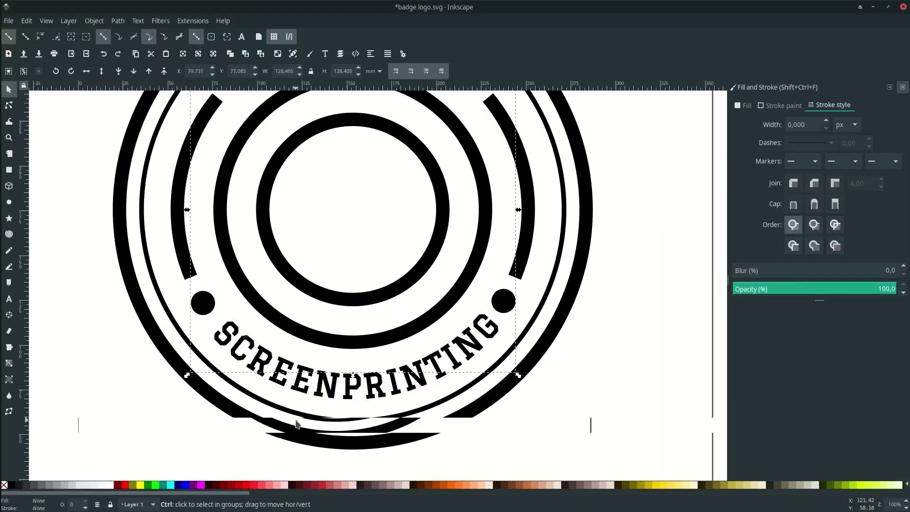
click(433, 335)
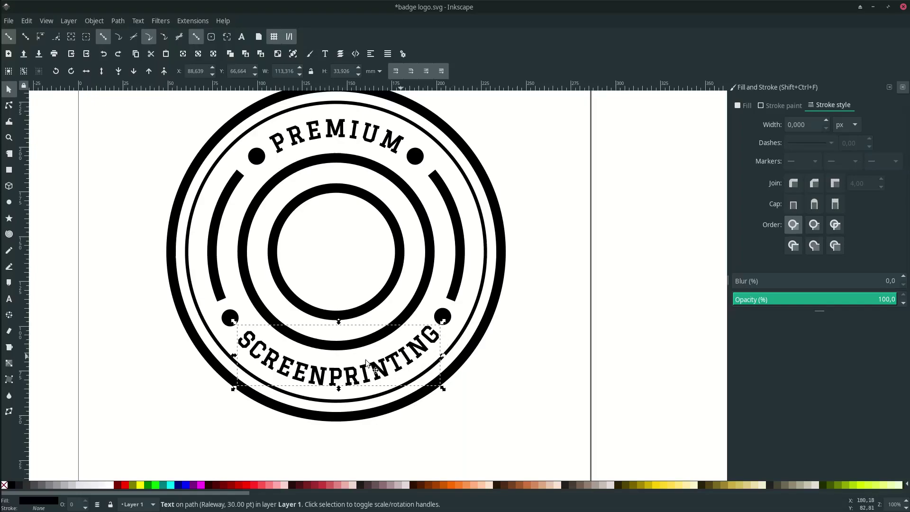
click(458, 312)
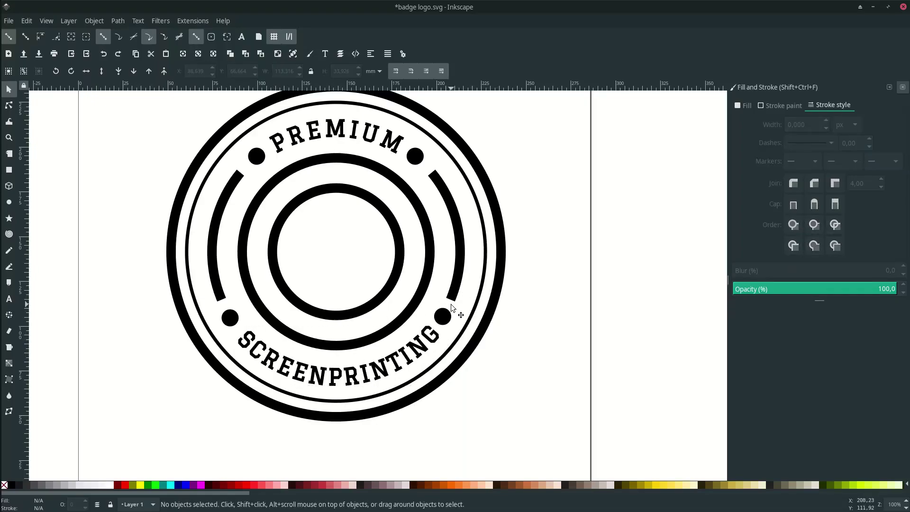
click(431, 345)
click(436, 347)
mouse_move(443, 325)
mouse_down()
mouse_move(435, 365)
mouse_move(439, 308)
mouse_move(440, 358)
mouse_move(442, 325)
mouse_up()
Try to rotate the PREMIUM text slightly between the two upper dots, and undo the last change.
click(396, 150)
click(396, 151)
drag(405, 157, 501, 208)
click(501, 206)
click(528, 197)
key(ctrl+z)
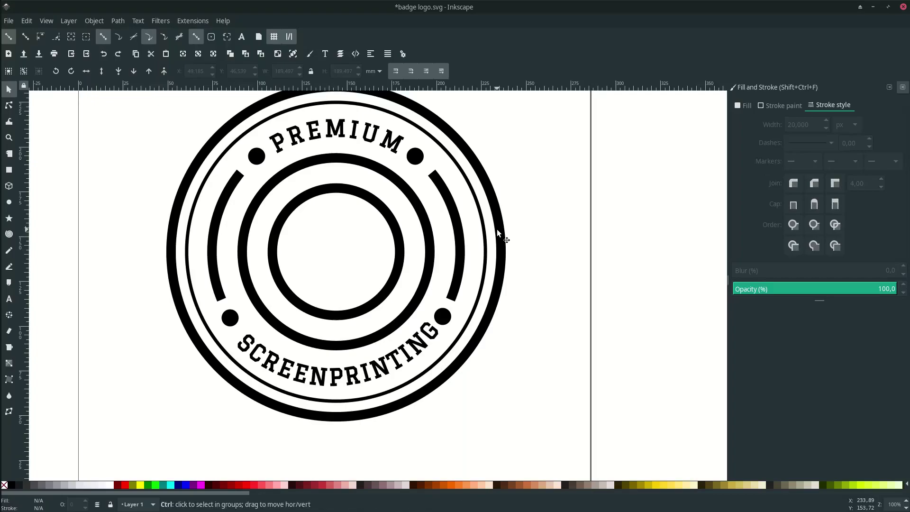
Undo the stroke removal on both yellow guide circles and save the drawing.
key(ctrl+z)
key(ctrl+z)
key(ctrl+s)
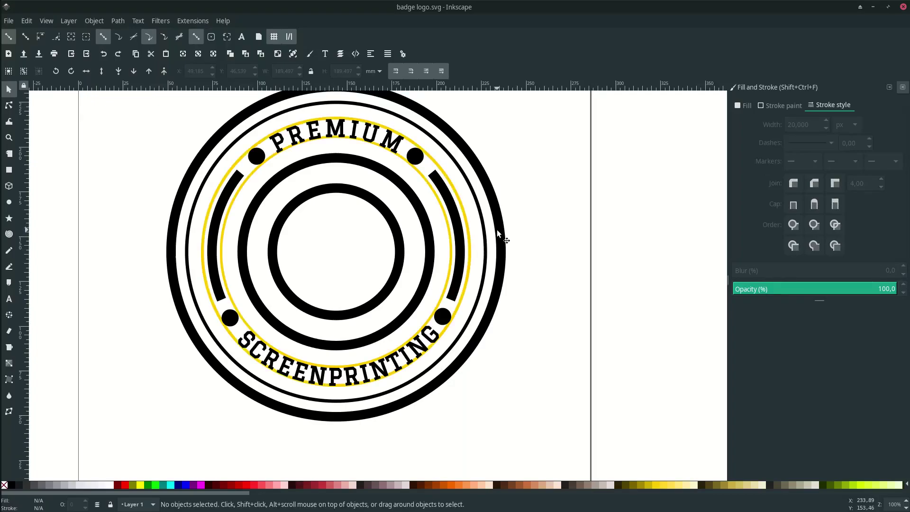
Select both yellow guide circles and set their stroke width to 0.1 px.
click(471, 242)
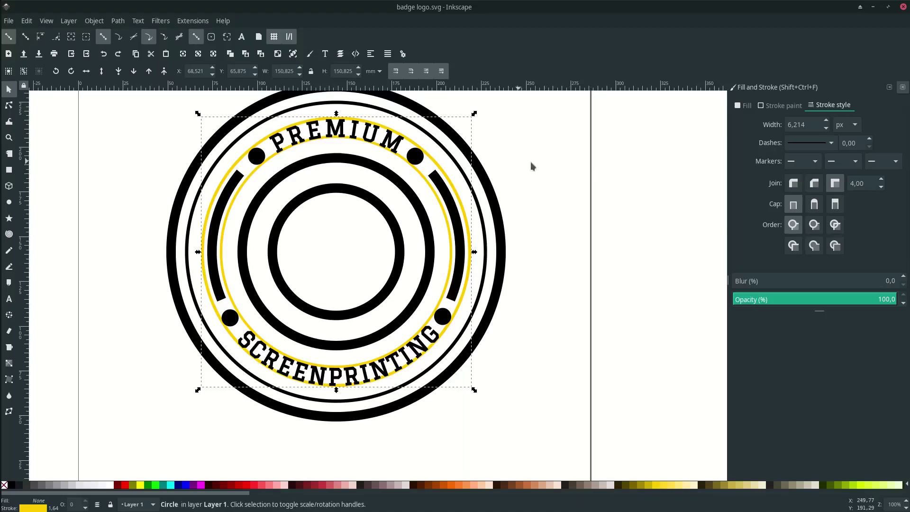
shift+click(418, 179)
click(848, 125)
click(854, 101)
drag(814, 120, 767, 119)
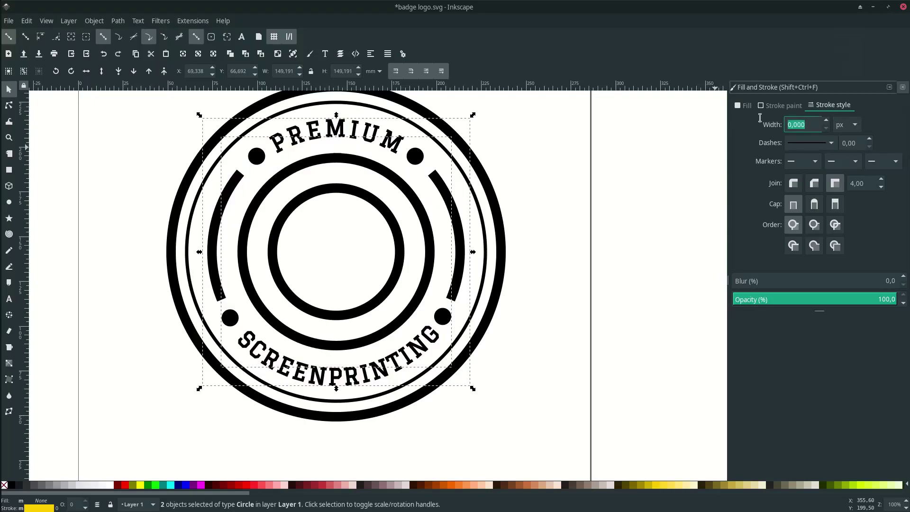
double_click(810, 124)
click(564, 247)
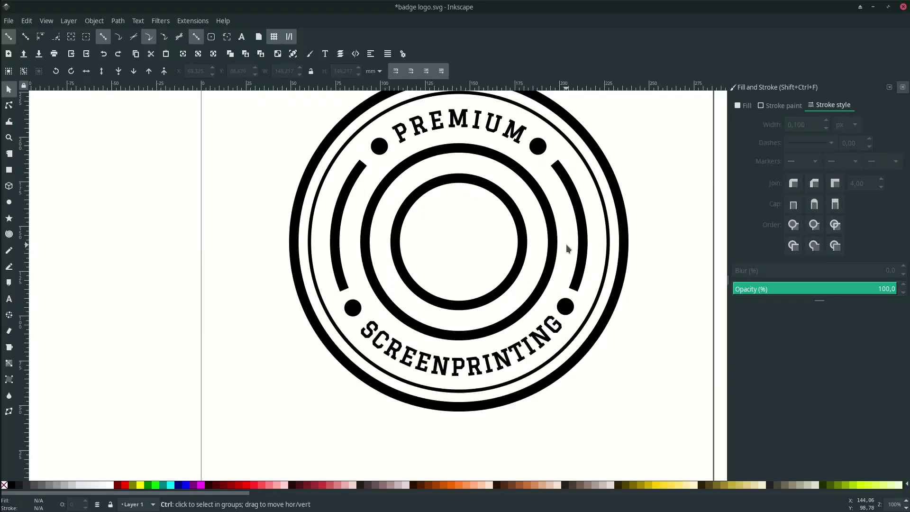
Rotate the outer guide circle slightly to fine-tune the position of the SCREENPRINTING text between the two lower dots.
ctrl+scroll(561, 183, up, 6)
scroll(555, 168, up, 1)
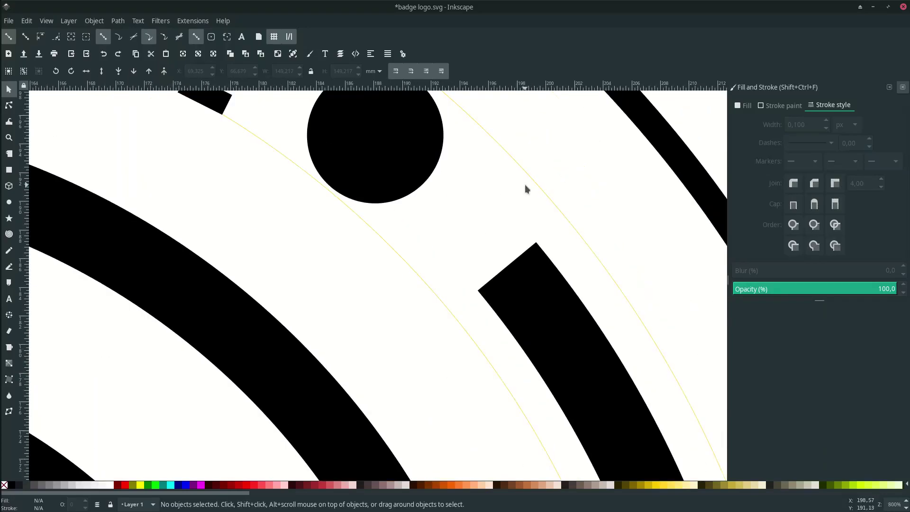
click(532, 184)
ctrl+scroll(541, 183, down, 6)
scroll(539, 242, down, 1)
scroll(546, 229, up, 1)
click(552, 203)
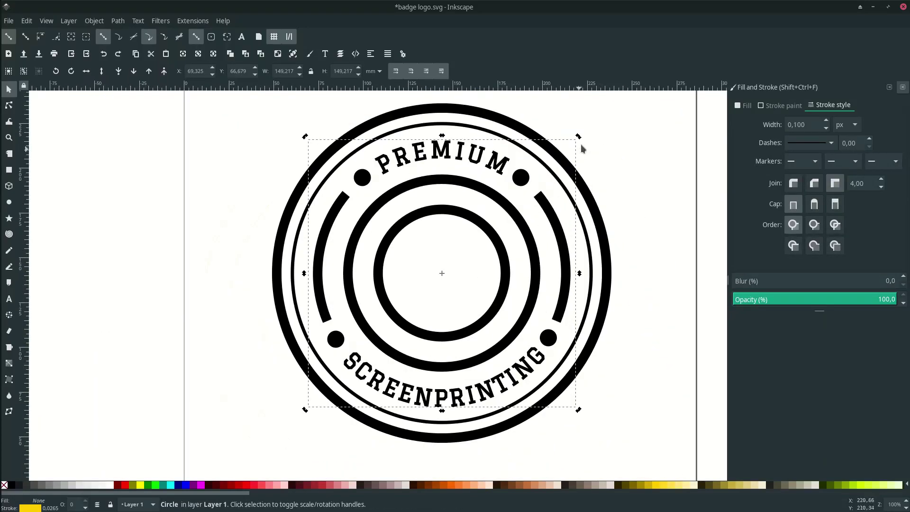
drag(580, 135, 574, 158)
key(Escape)
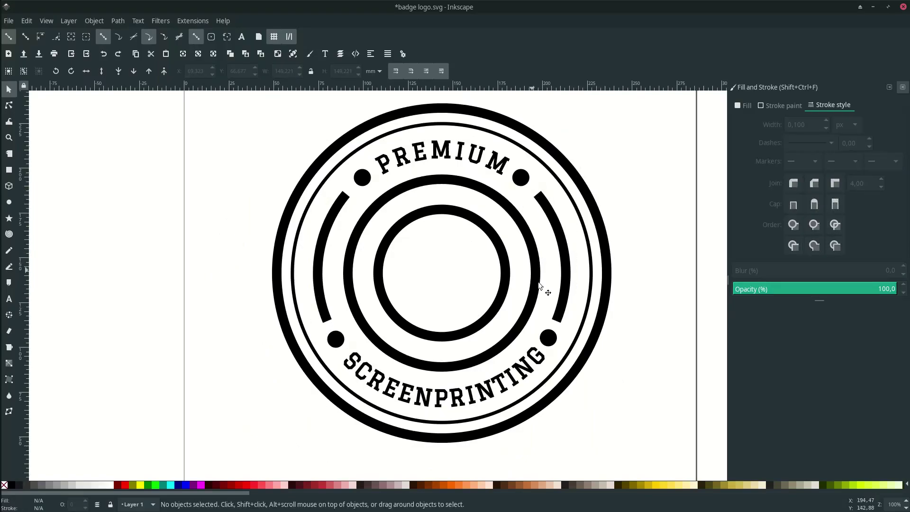
Add a new text object reading "TheDiamond" in the empty area below the page.
ctrl+scroll(538, 318, down, 1)
scroll(537, 316, right, 1)
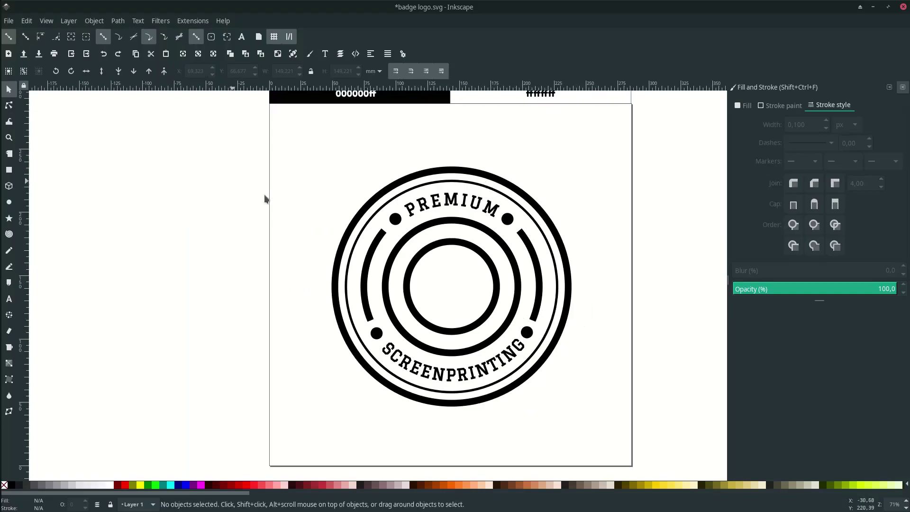
ctrl+scroll(564, 338, down, 1)
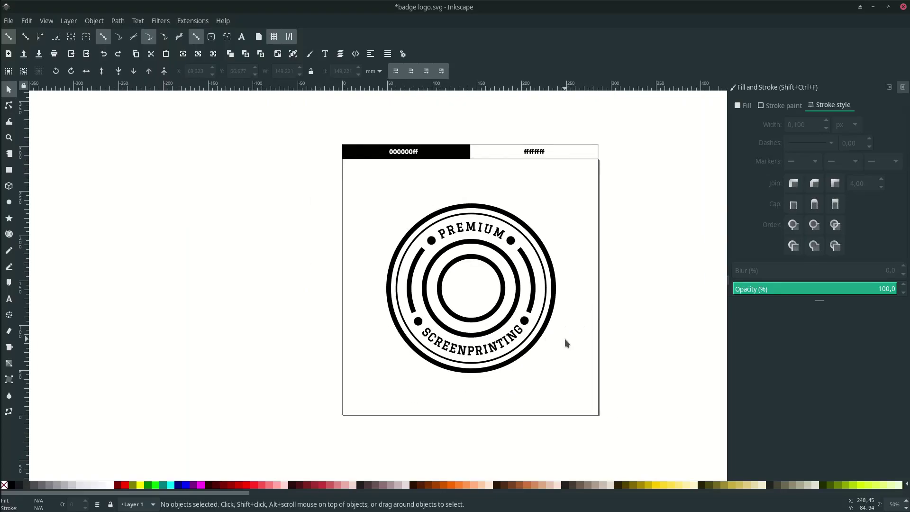
ctrl+scroll(565, 339, down, 2)
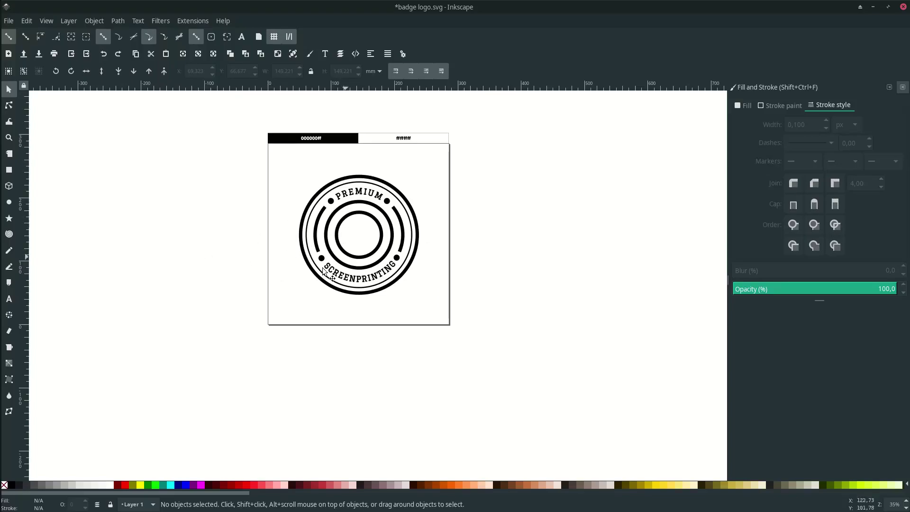
key(t)
click(300, 359)
ctrl+scroll(331, 367, up, 2)
click(322, 337)
text(TheDiamond)
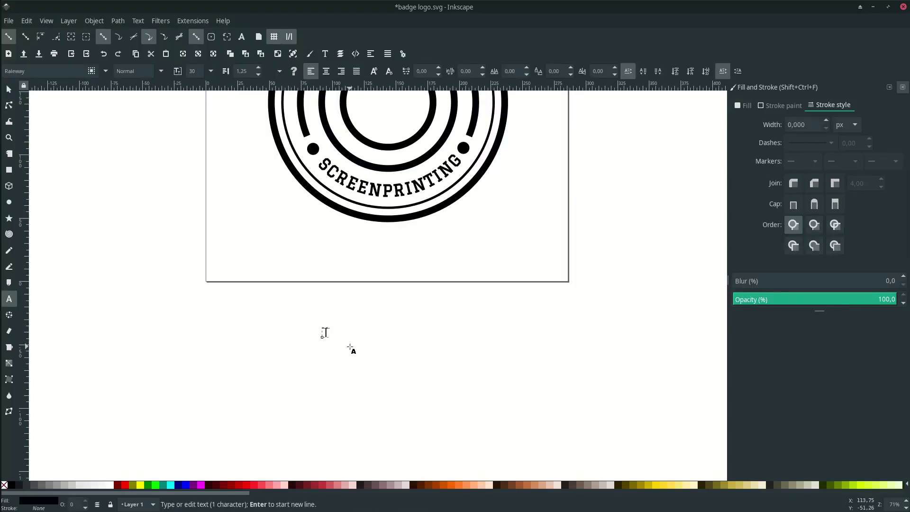
Change the font of the whole TheDiamond text to Damion.
key(ctrl+a)
drag(67, 75, 1, 63)
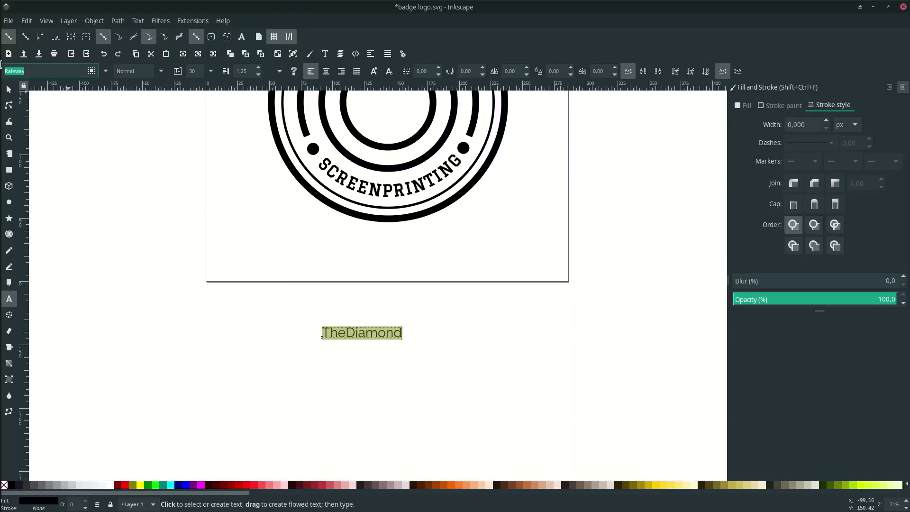
text(D)
click(48, 96)
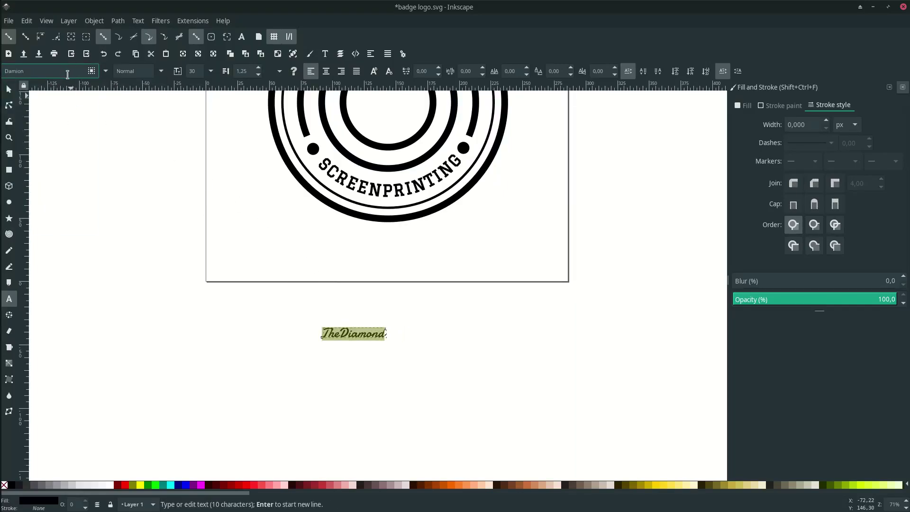
Scale the TheDiamond text up proportionally to about 193 mm wide and position it below the page.
key(F1)
drag(391, 340, 475, 401)
click(459, 390)
drag(406, 343, 446, 330)
Set the letter spacing of the letters "Th" in the TheDiamond text to -5.
scroll(280, 353, up, 2)
scroll(298, 327, up, 2)
scroll(331, 308, up, 1)
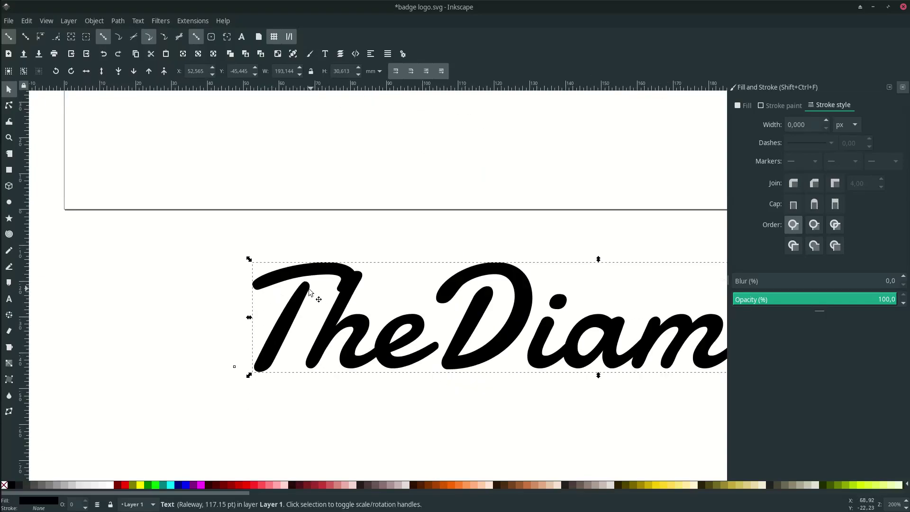
key(t)
drag(372, 337, 242, 316)
click(422, 70)
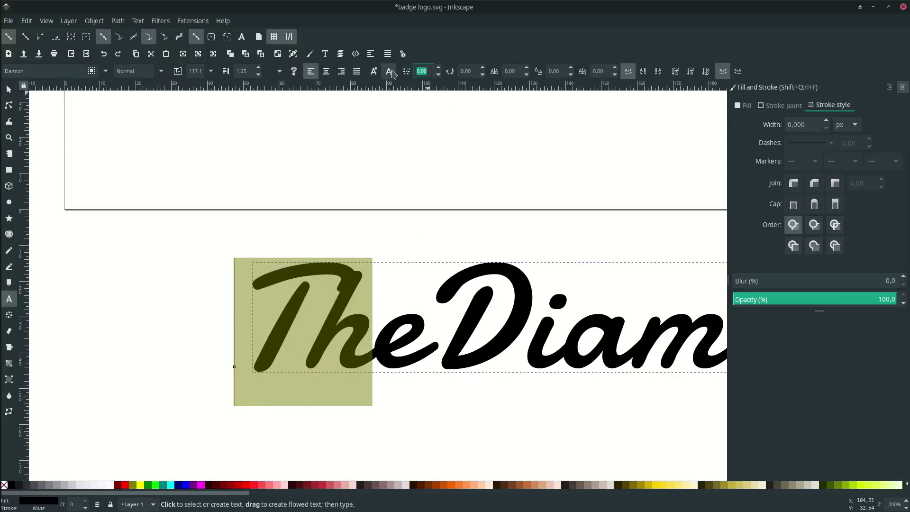
text(-5)
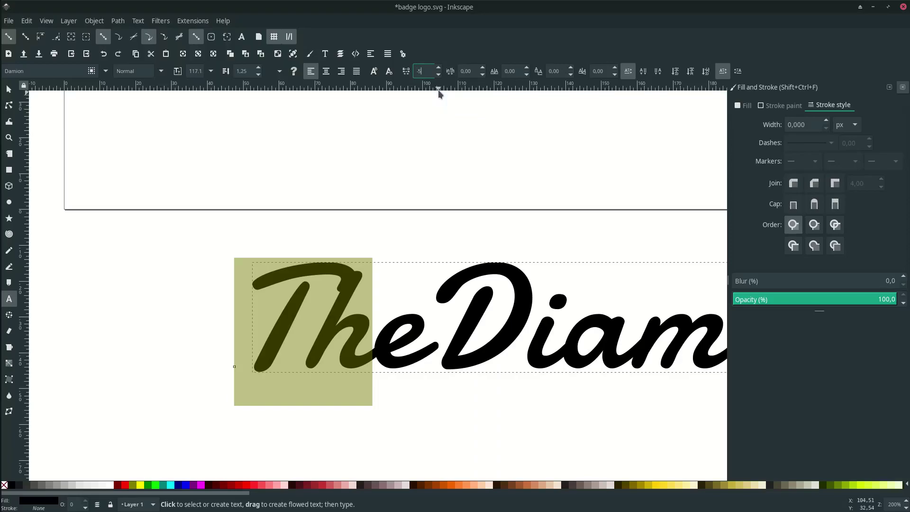
key(Return)
scroll(375, 283, down, 1)
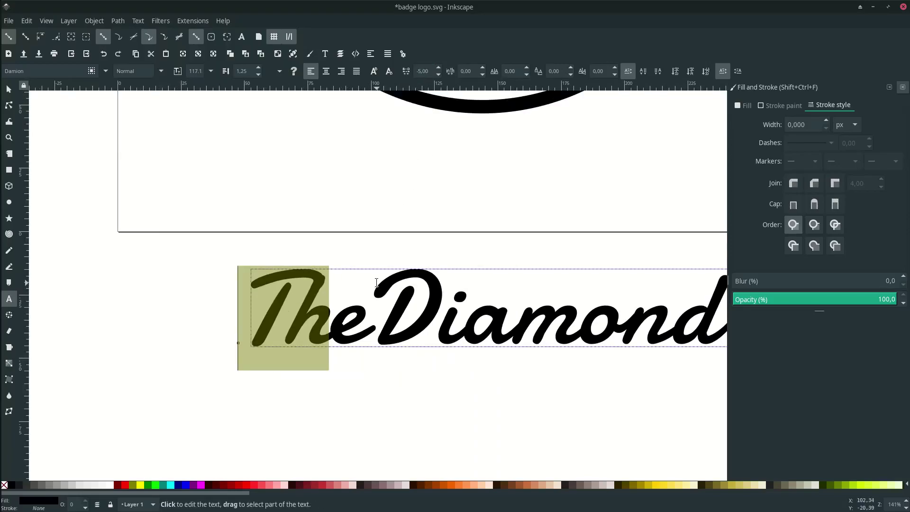
key(F1)
scroll(368, 273, down, 2)
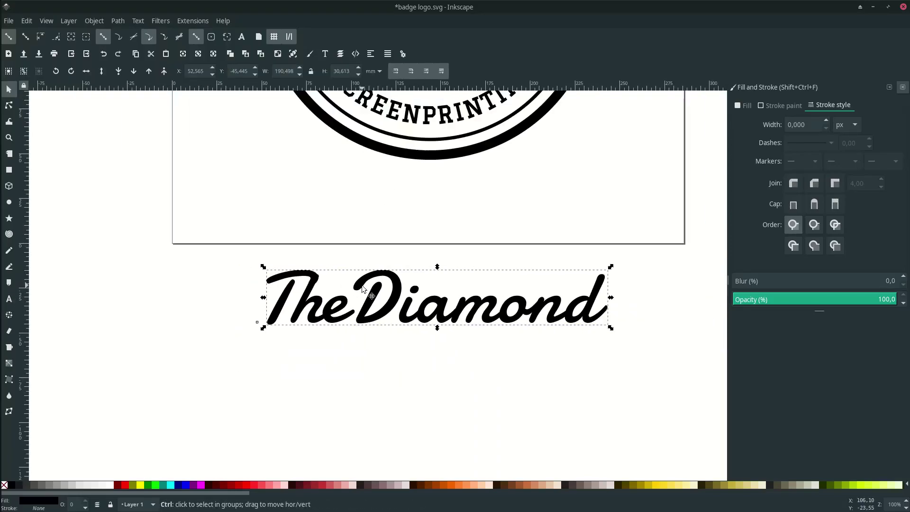
Skew the TheDiamond text vertically so that it slopes upward towards its final letter.
click(356, 343)
scroll(344, 306, down, 1)
click(343, 305)
scroll(345, 306, up, 2)
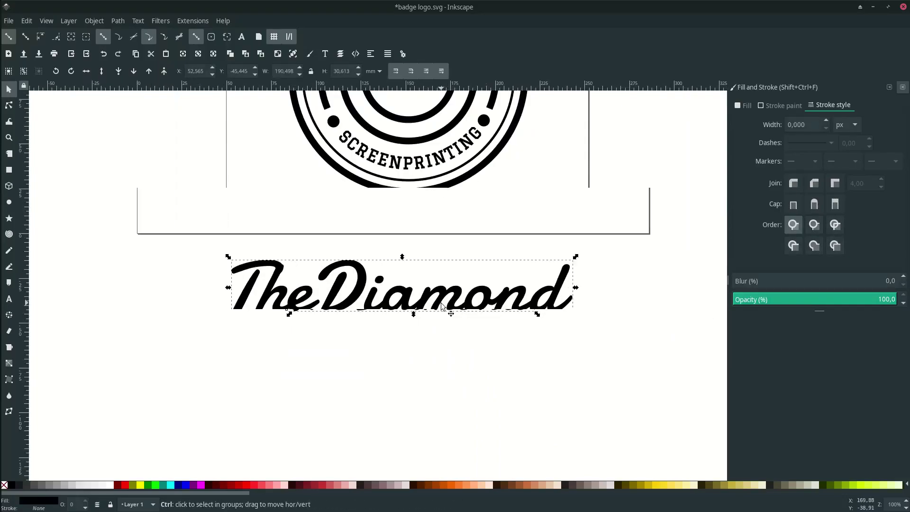
drag(465, 300, 430, 302)
click(445, 302)
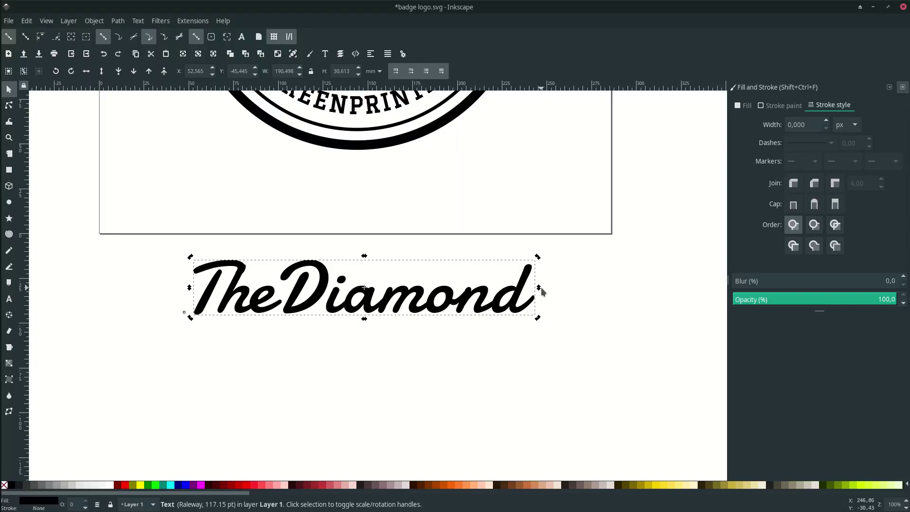
drag(541, 288, 545, 264)
click(422, 313)
scroll(421, 314, down, 1)
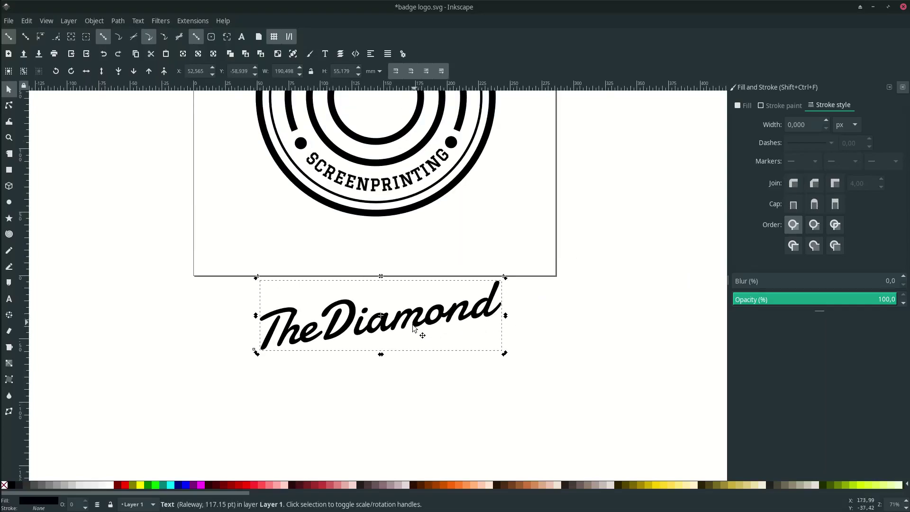
drag(506, 315, 508, 311)
click(449, 361)
Move the slanted TheDiamond text onto the middle of the badge and enlarge it to about 236 mm wide.
scroll(379, 339, down, 1)
drag(385, 334, 372, 168)
scroll(372, 172, up, 1)
scroll(379, 189, up, 1)
scroll(402, 204, left, 1)
drag(526, 218, 550, 219)
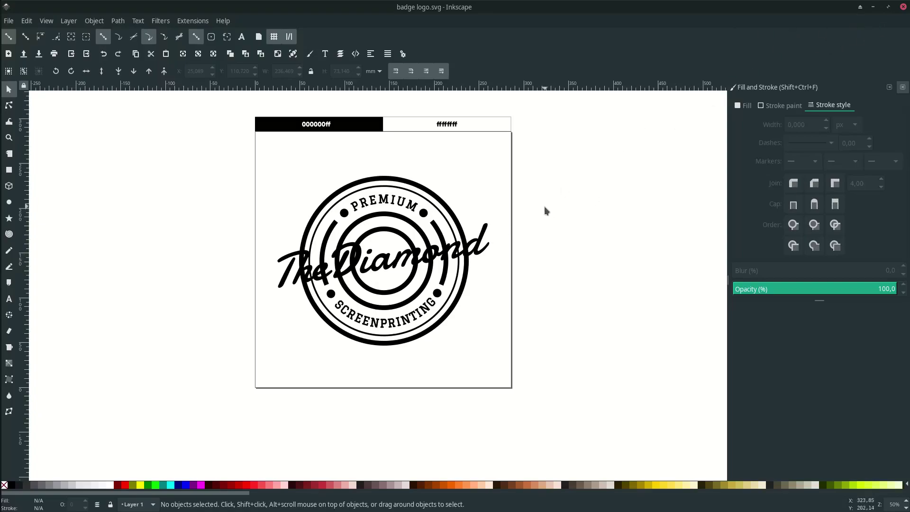
Fill the TheDiamond text across the badge with red.
scroll(502, 252, up, 2)
drag(484, 273, 508, 246)
scroll(501, 251, down, 2)
scroll(508, 245, up, 2)
scroll(568, 260, up, 1)
click(552, 264)
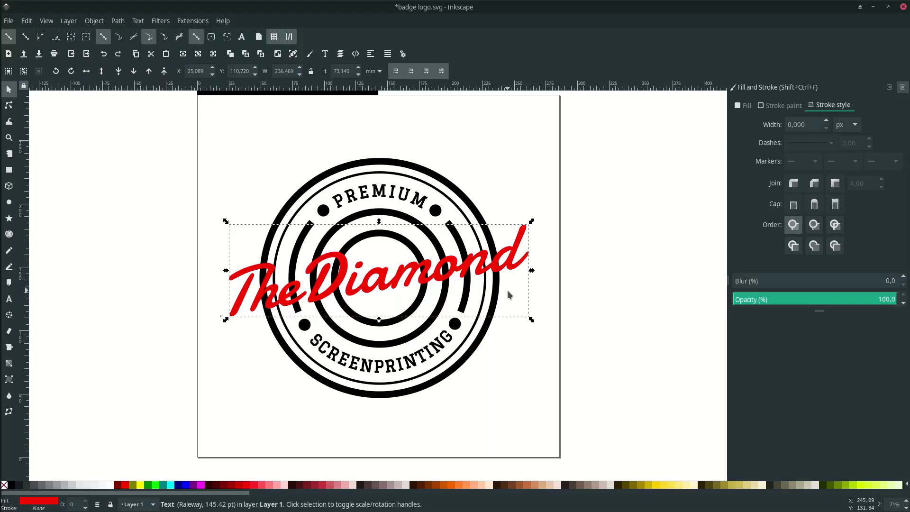
click(508, 292)
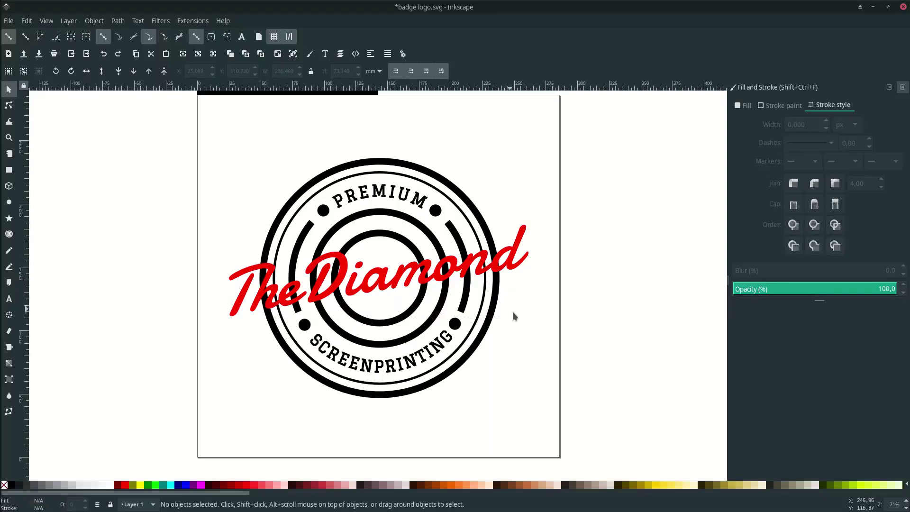
Duplicate the red TheDiamond text and give the copy a black stroke without fill.
click(514, 263)
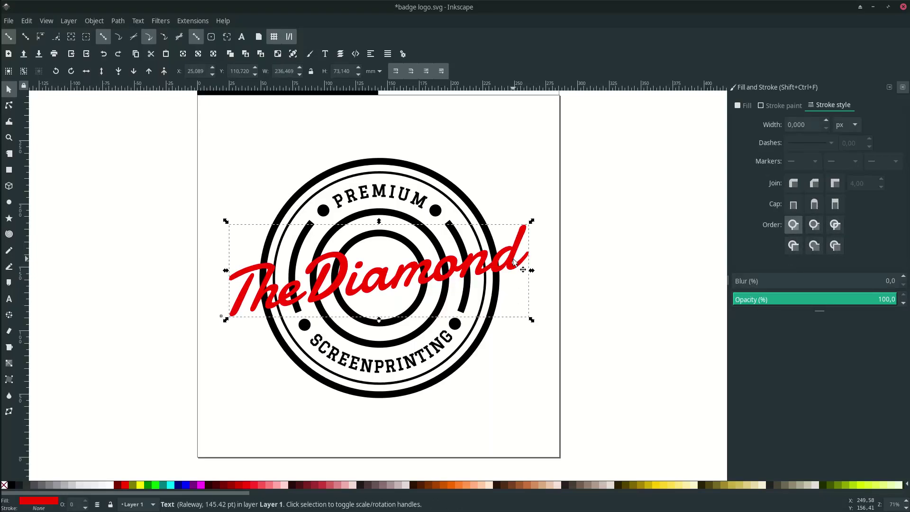
right_click(41, 508)
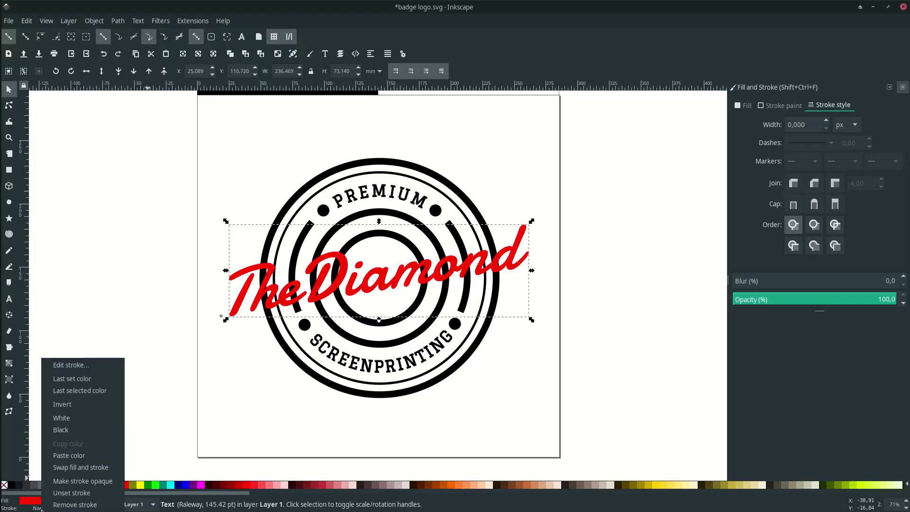
click(64, 429)
right_click(46, 502)
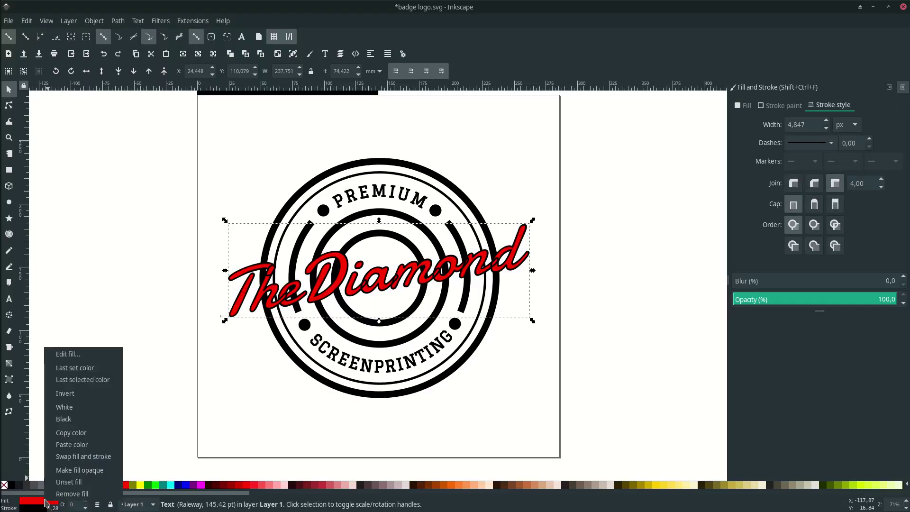
click(61, 494)
Lower the black outline copy one step behind the red text and set its stroke width to 40 px.
scroll(256, 283, up, 1)
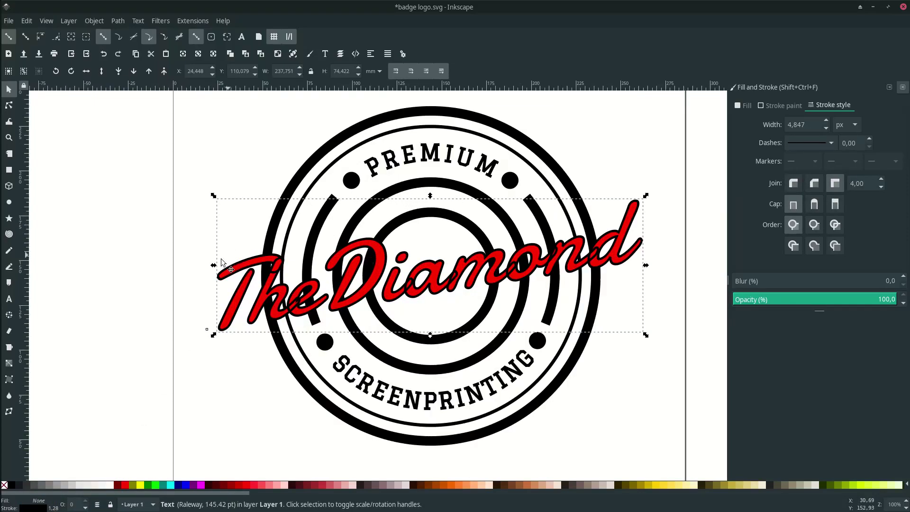
click(136, 75)
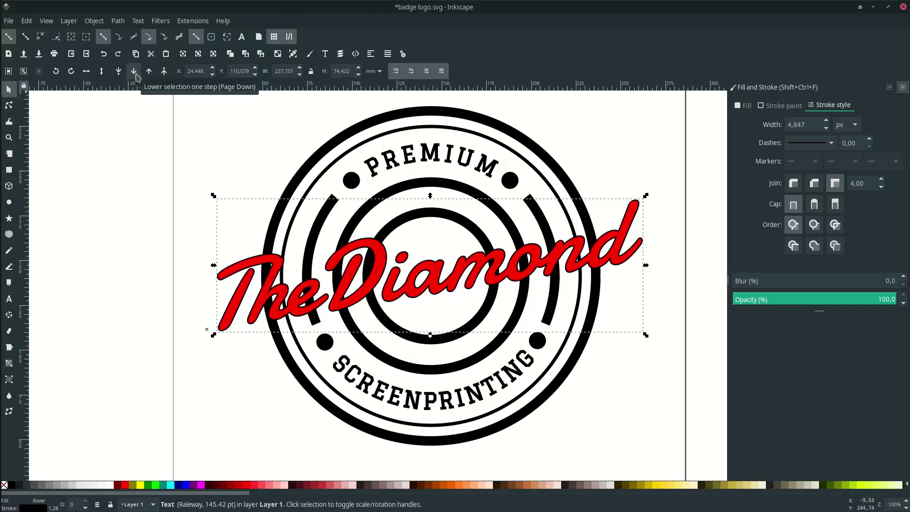
double_click(813, 127)
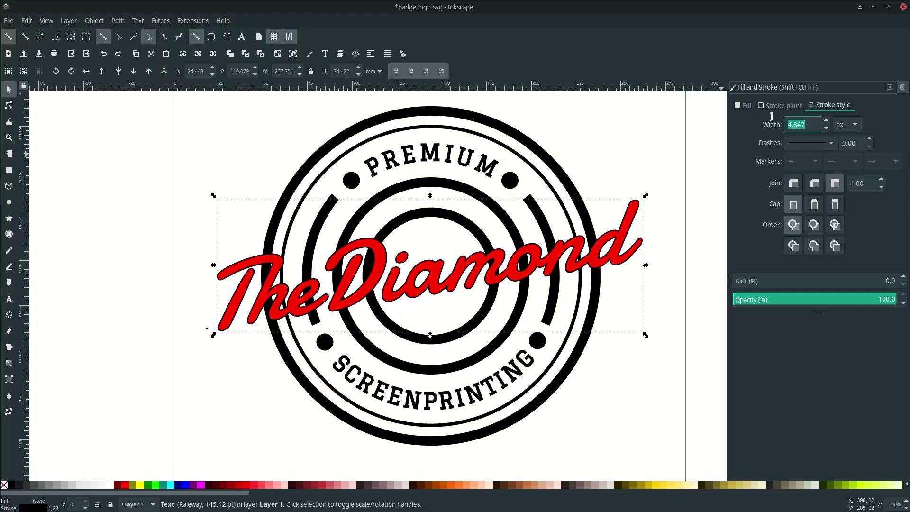
text(40)
key(Return)
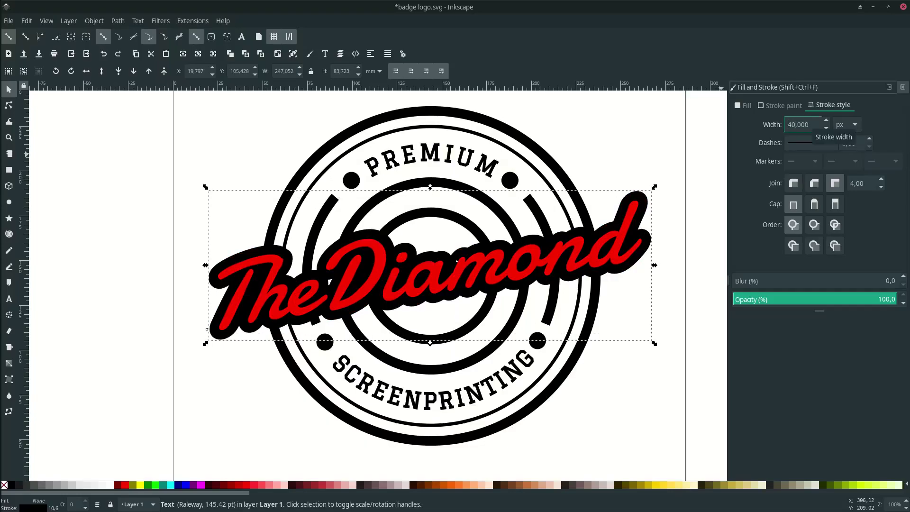
Convert the stroke of the thick black TheDiamond outline to a path and examine the small gap beside the letter m.
ctrl+scroll(545, 192, up, 1)
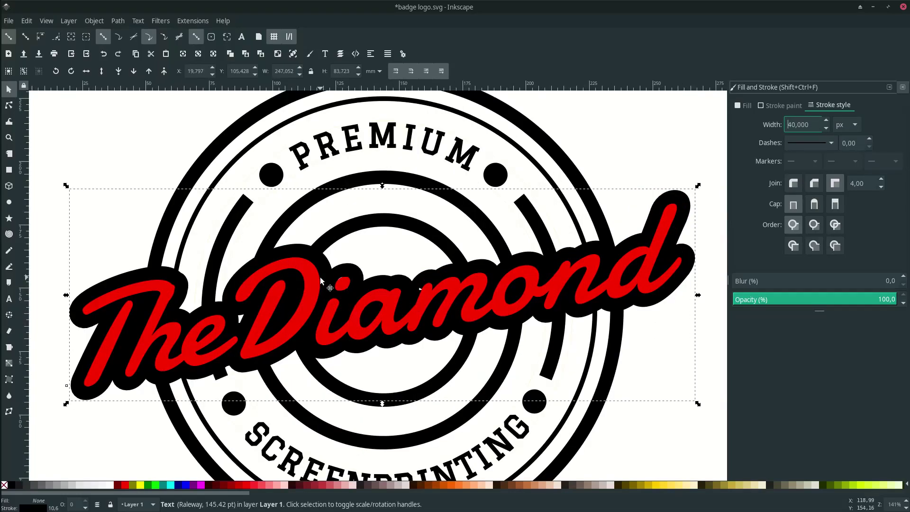
click(118, 20)
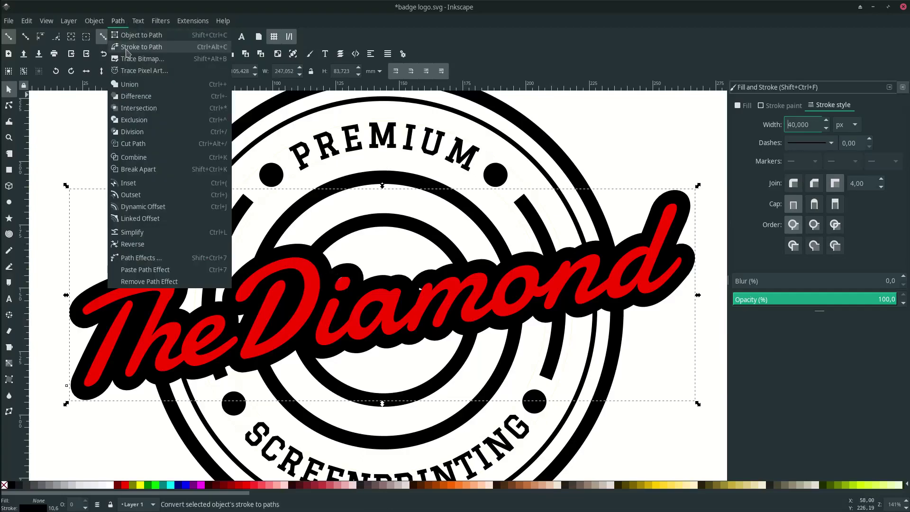
click(131, 47)
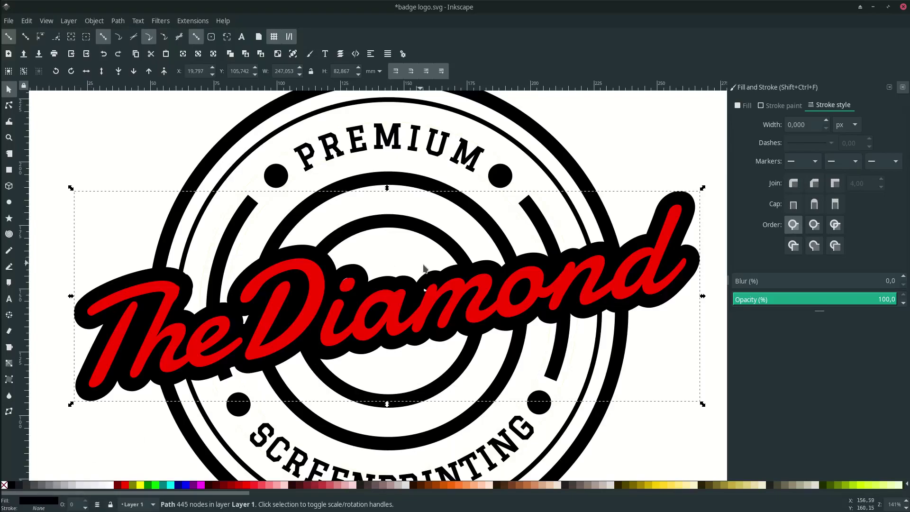
scroll(424, 268, up, 5)
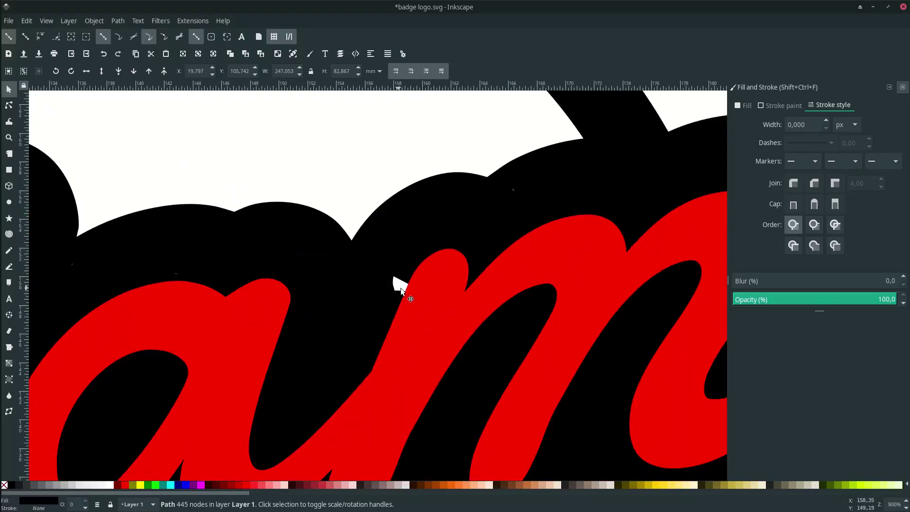
Delete the nodes around the small gap beside the letter m in the black TheDiamond outline.
scroll(397, 289, down, 4)
scroll(307, 332, up, 1)
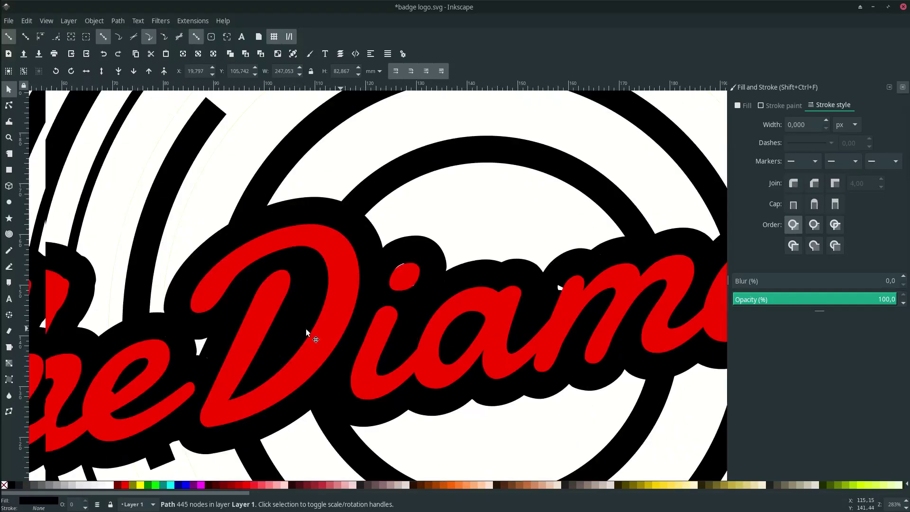
scroll(573, 303, down, 4)
scroll(592, 288, up, 4)
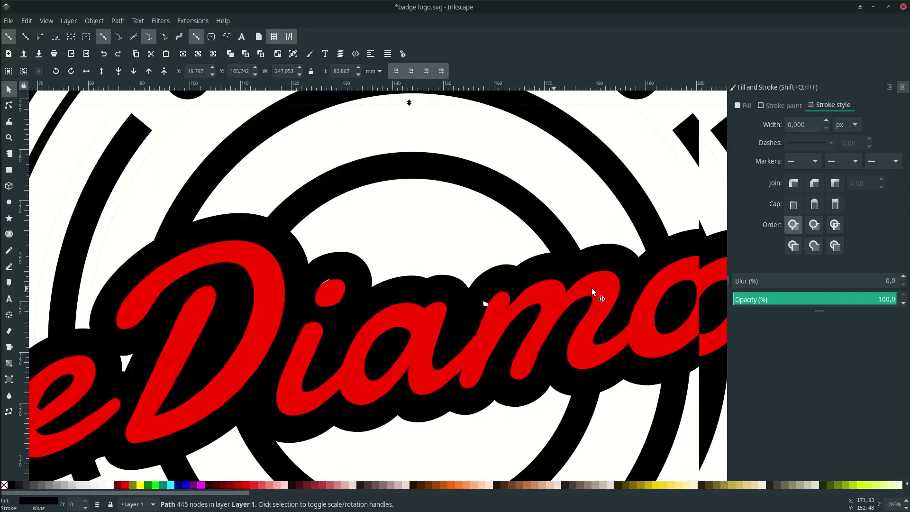
scroll(592, 288, down, 2)
scroll(398, 303, up, 4)
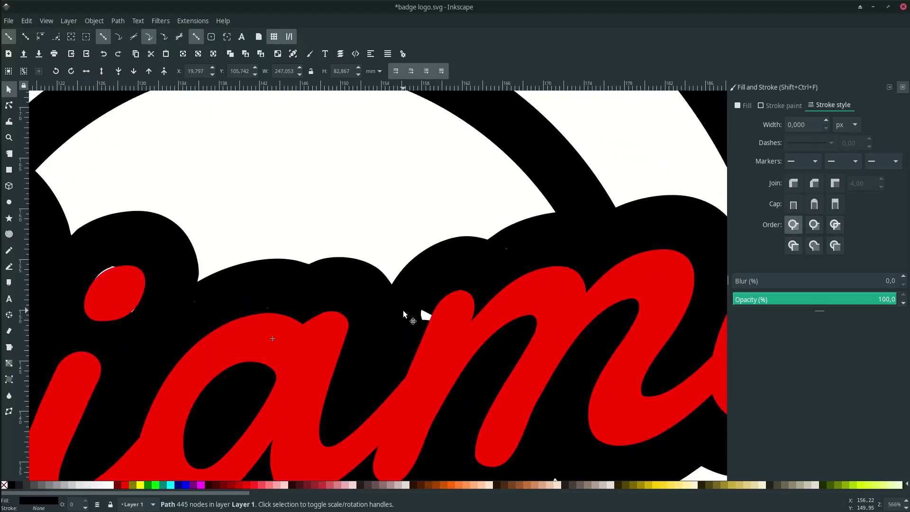
key(n)
drag(411, 289, 510, 374)
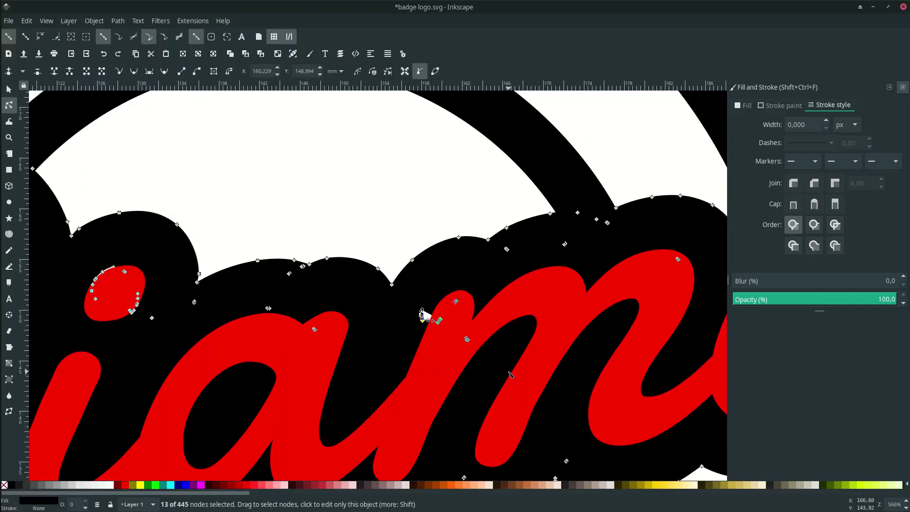
Delete the outline nodes forming the gap between the letters e and D.
scroll(360, 356, down, 3)
scroll(345, 356, left, 5)
scroll(345, 356, down, 2)
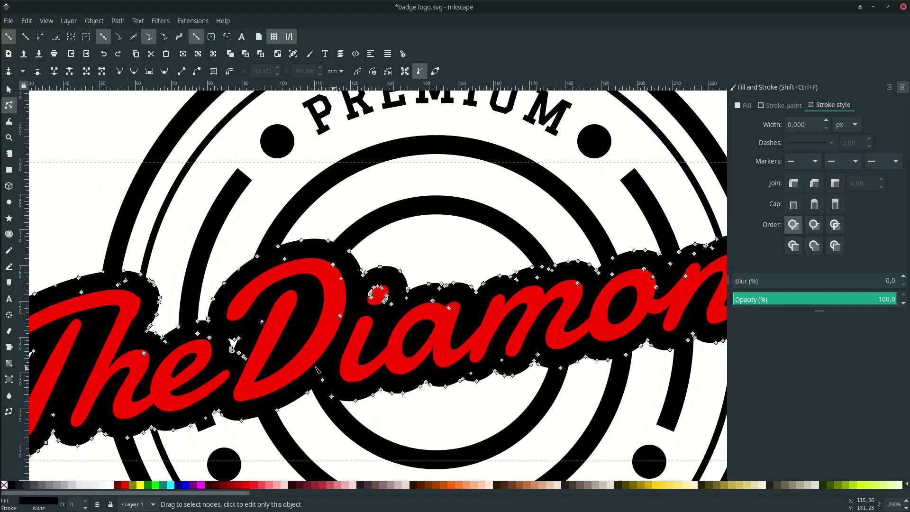
scroll(308, 357, left, 4)
scroll(275, 358, up, 2)
drag(323, 304, 396, 376)
key(Delete)
key(Escape)
scroll(401, 389, down, 2)
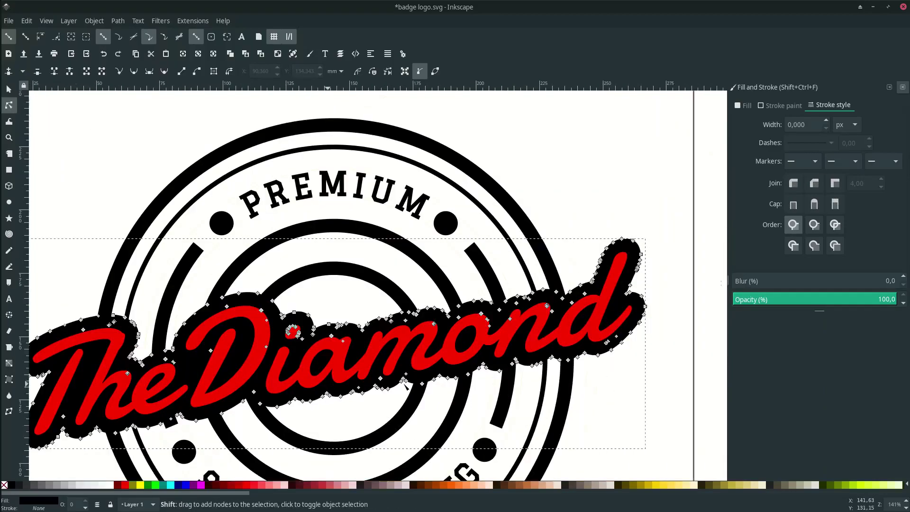
Remove the inner outline nodes around the dot of the i so no white slivers remain.
scroll(474, 351, right, 4)
click(591, 312)
scroll(578, 323, left, 11)
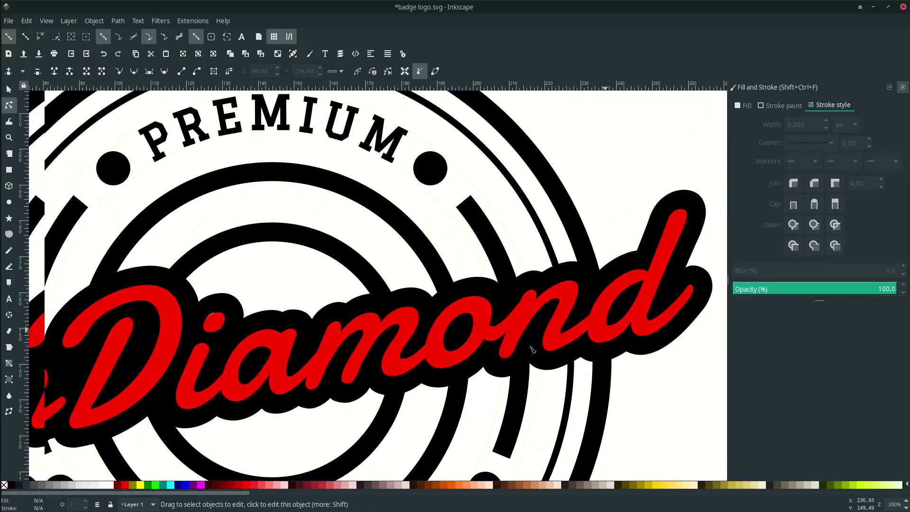
scroll(299, 331, up, 5)
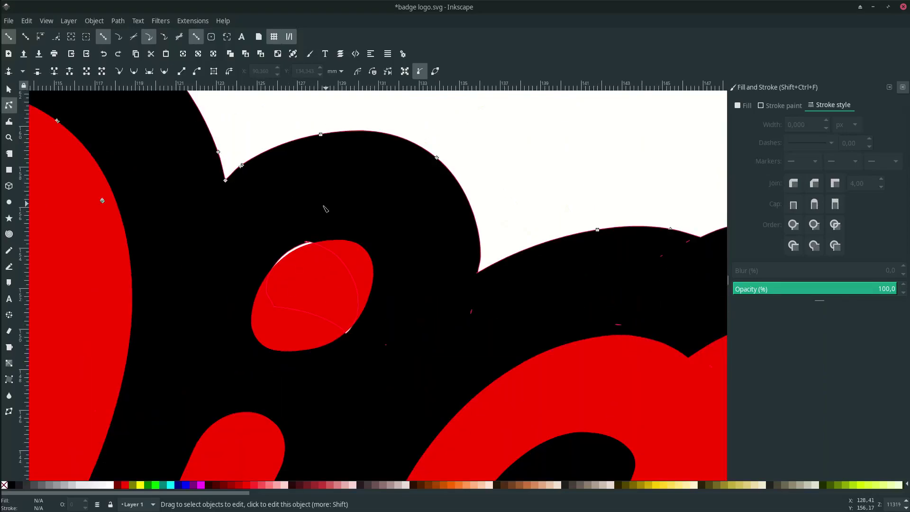
click(250, 221)
drag(250, 220, 410, 374)
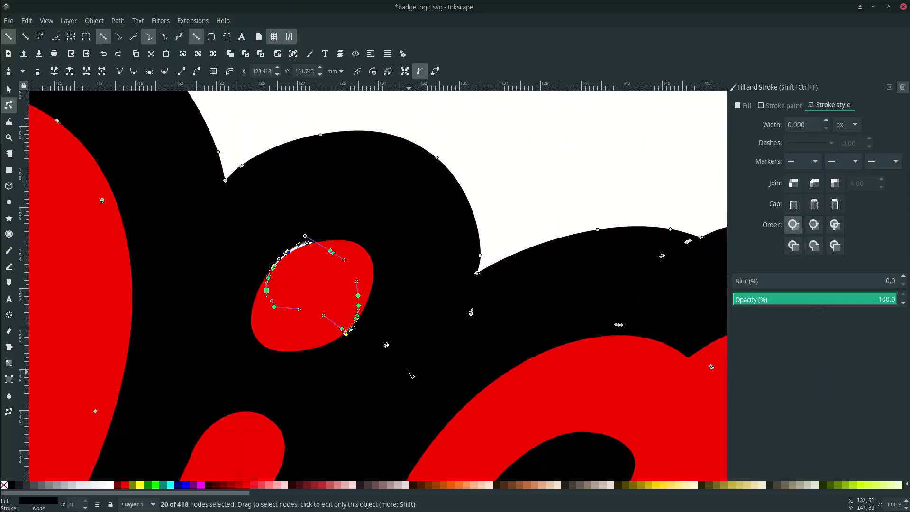
key(Escape)
scroll(410, 375, down, 6)
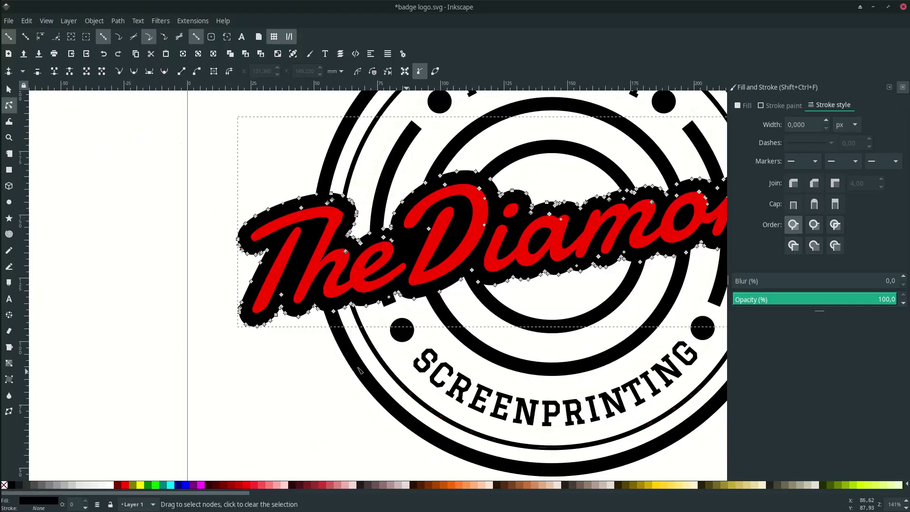
Duplicate the black TheDiamond outline and offset the copy down and to the right.
scroll(43, 244, down, 1)
click(8, 89)
click(679, 307)
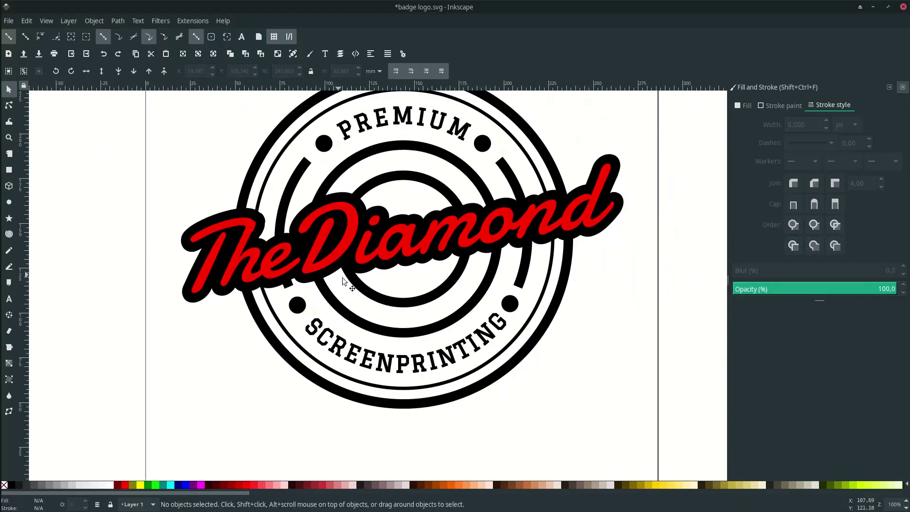
click(330, 278)
drag(312, 283, 330, 298)
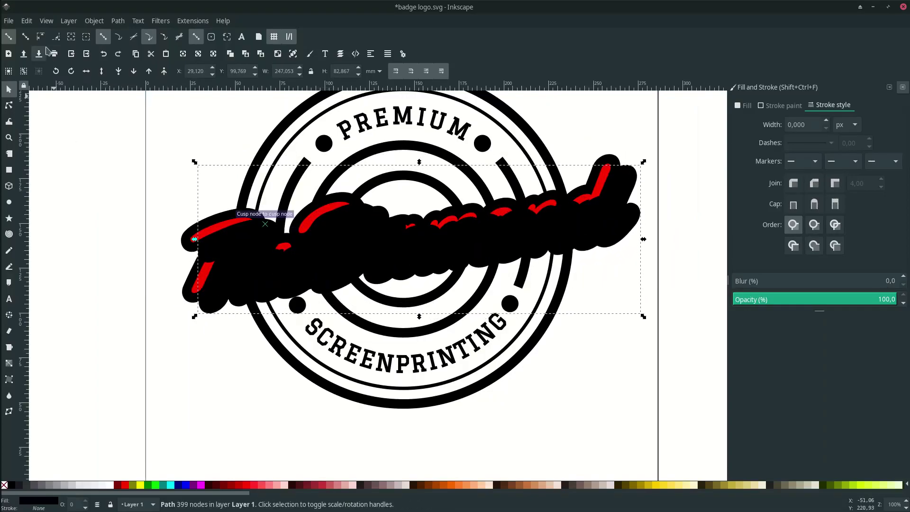
Turn off snapping, move the black copy closer to the original, and lower it behind the red text.
click(10, 38)
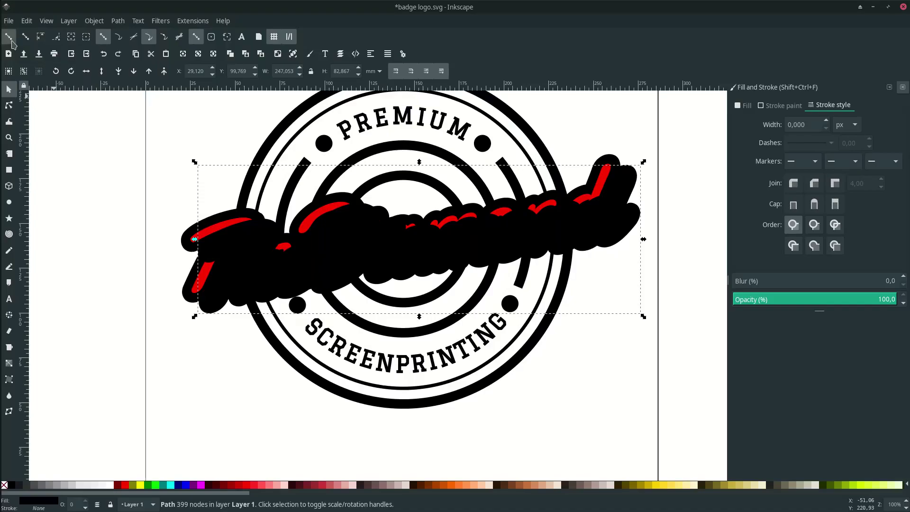
scroll(240, 319, up, 1)
drag(249, 264, 239, 261)
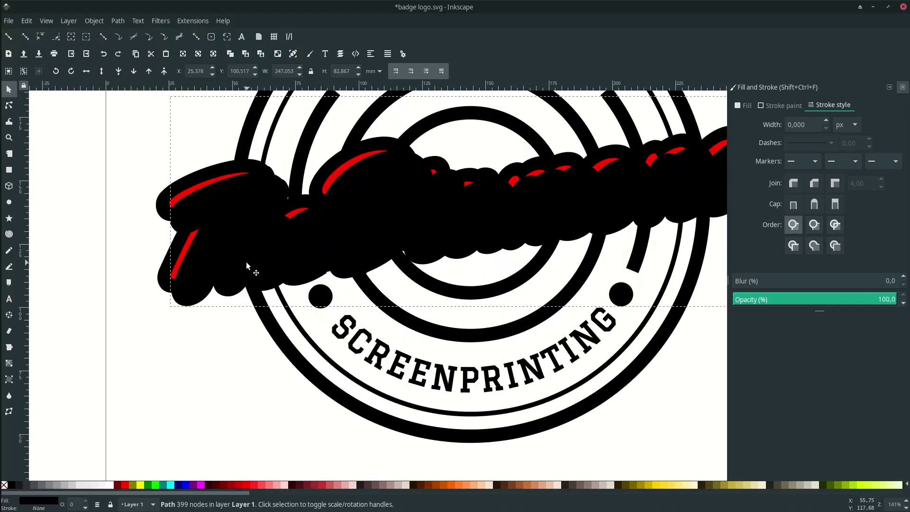
click(132, 74)
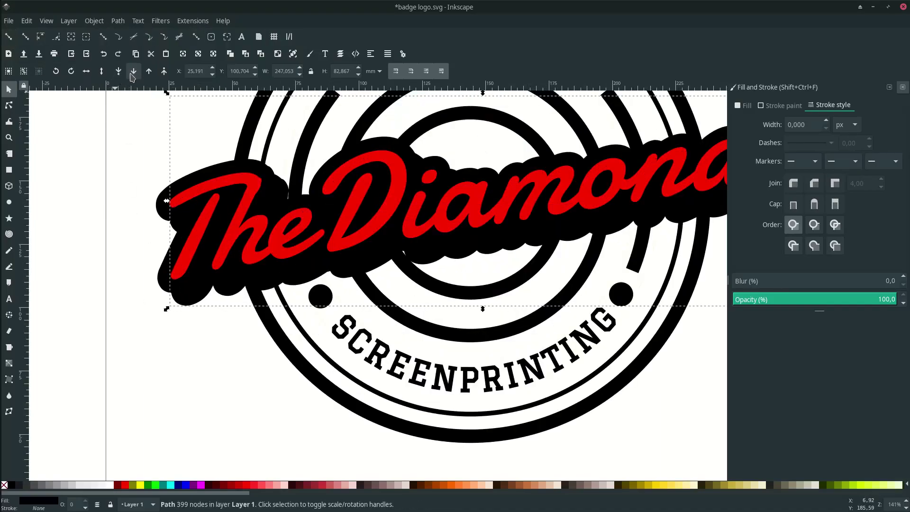
Fine-tune the position of the offset black copy, undo the unwanted nudges, and deselect it.
scroll(300, 304, up, 1)
drag(219, 274, 219, 274)
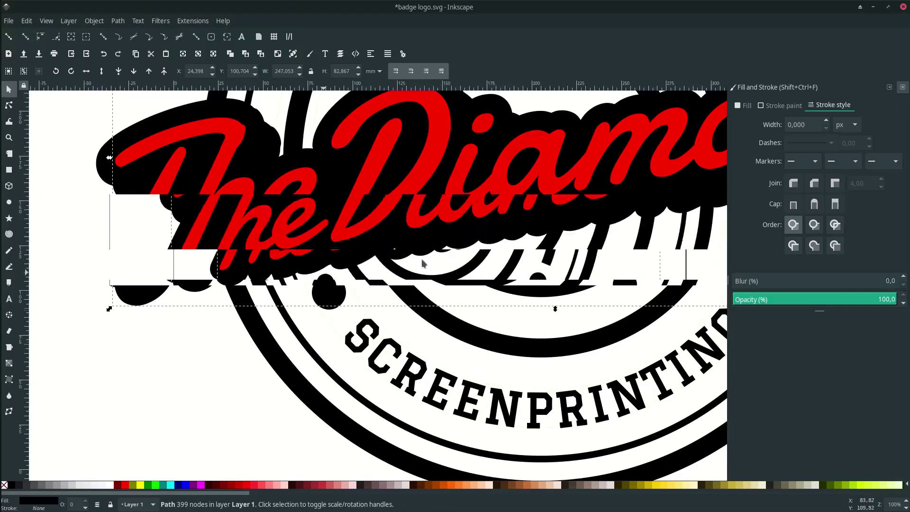
scroll(219, 274, down, 2)
scroll(588, 204, up, 1)
scroll(588, 204, down, 1)
key(ctrl+z)
drag(618, 201, 618, 200)
key(ctrl+z)
click(602, 298)
Draw a closed Bezier shape about 7 mm wide and 8 mm high bridging the notch beside the T's crossbar.
scroll(488, 341, down, 1)
scroll(286, 271, up, 2)
scroll(271, 249, up, 2)
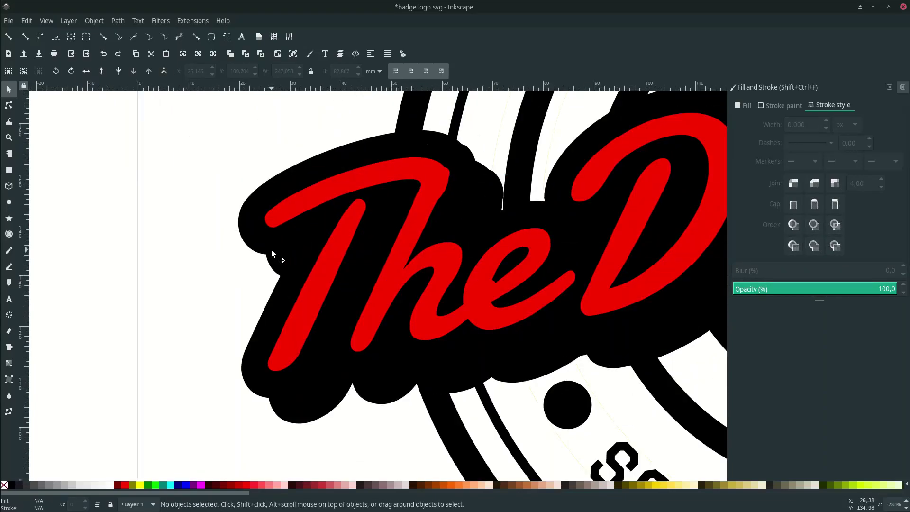
key(b)
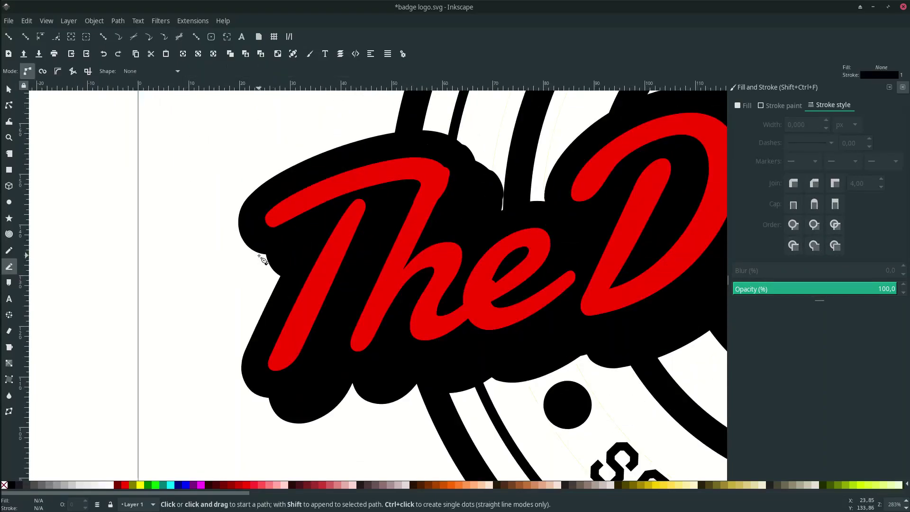
scroll(262, 253, up, 2)
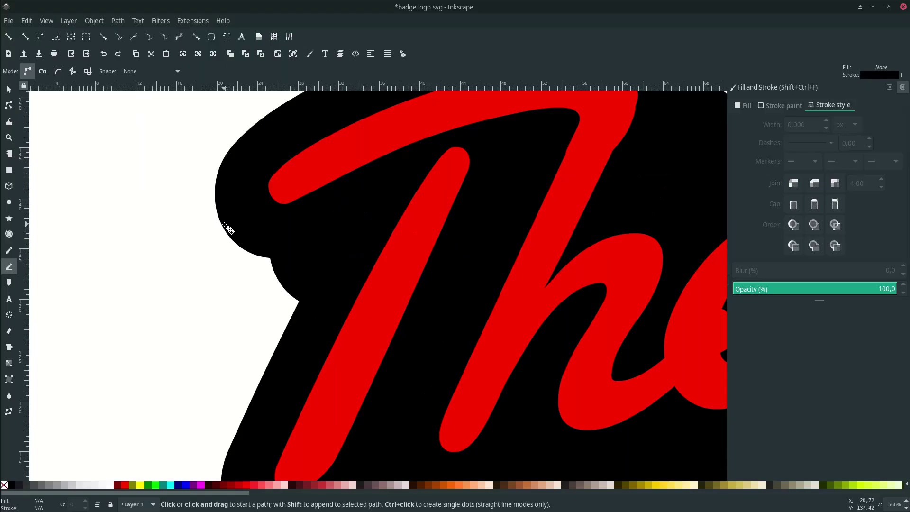
scroll(225, 231, up, 2)
click(225, 231)
drag(372, 370, 366, 284)
click(322, 205)
click(226, 231)
scroll(304, 276, down, 2)
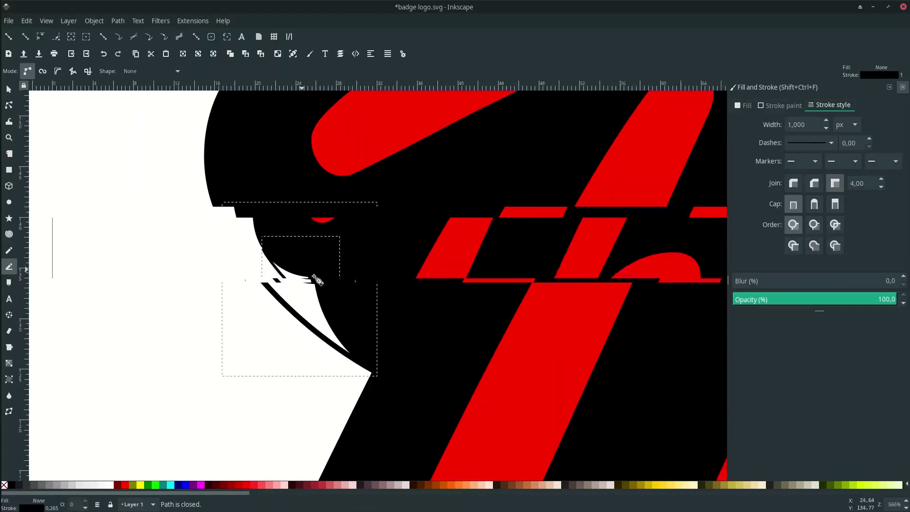
Fill the patch beside the T's crossbar with the outline's black and remove its stroke.
key(s)
key(d)
click(348, 267)
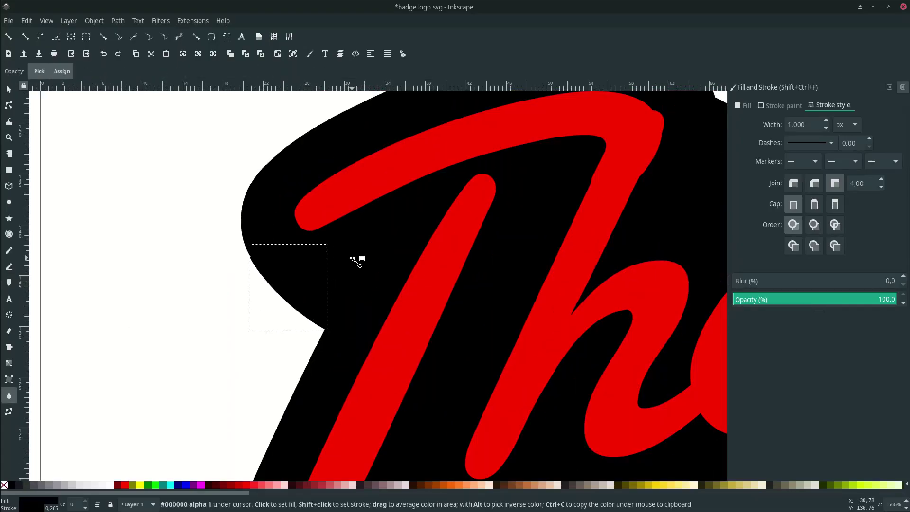
key(d)
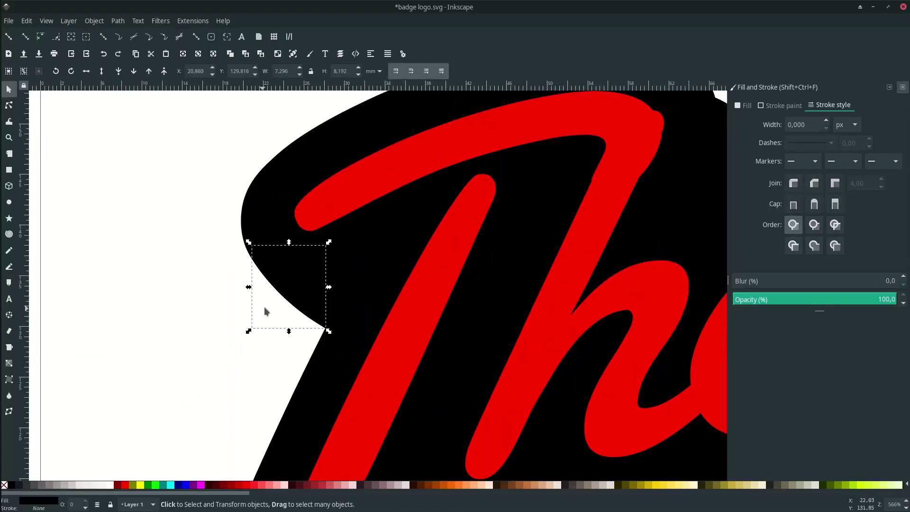
click(264, 306)
Bridge the notch at the foot of the T with a closed black-filled shape about 8 mm wide and 7 mm high.
scroll(263, 306, down, 3)
scroll(262, 315, up, 3)
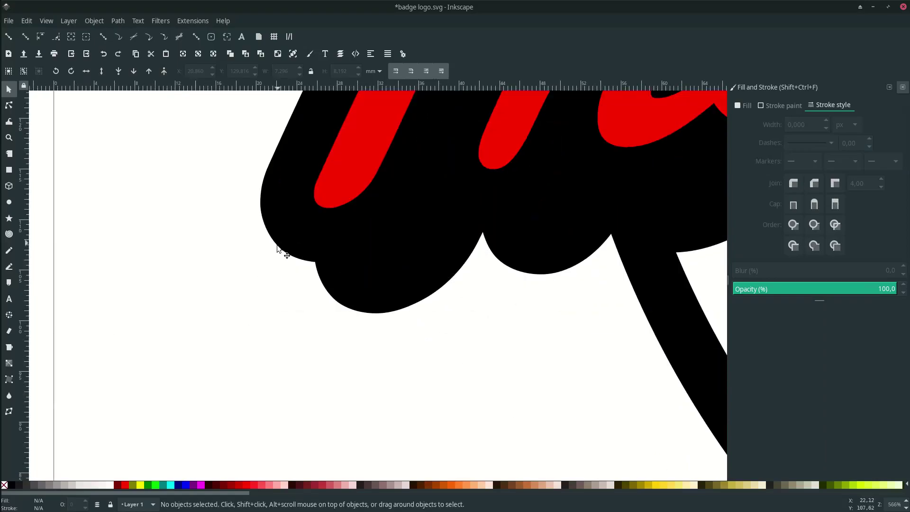
key(b)
scroll(278, 246, up, 2)
click(278, 246)
mouse_move(401, 360)
mouse_down()
mouse_move(487, 434)
mouse_move(401, 357)
mouse_up()
drag(435, 225, 415, 231)
click(278, 246)
scroll(255, 253, down, 2)
key(d)
click(293, 218)
key(s)
Bridge the notch at the tip of the final d with a closed black-filled shape about 8 by 6 mm.
scroll(332, 264, down, 4)
scroll(344, 256, up, 6)
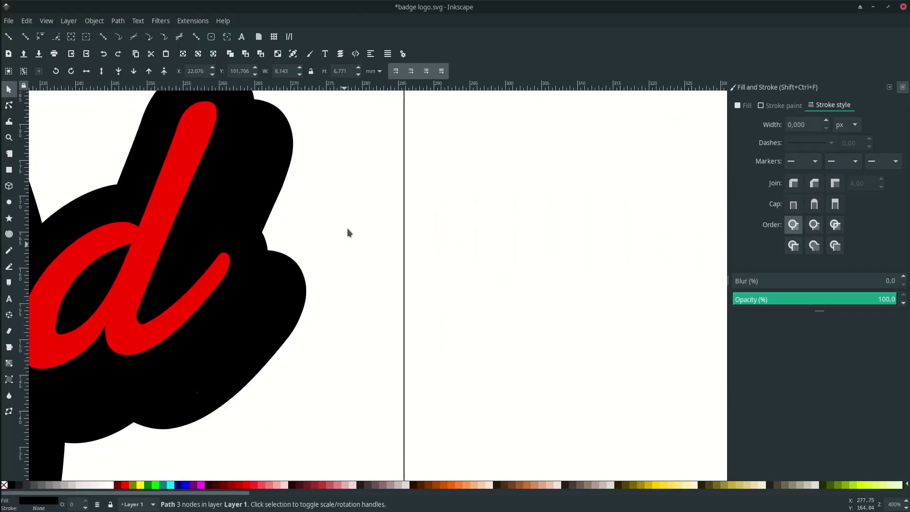
key(b)
click(195, 113)
mouse_move(348, 241)
mouse_down()
mouse_move(376, 320)
mouse_move(348, 243)
mouse_up()
click(194, 113)
key(d)
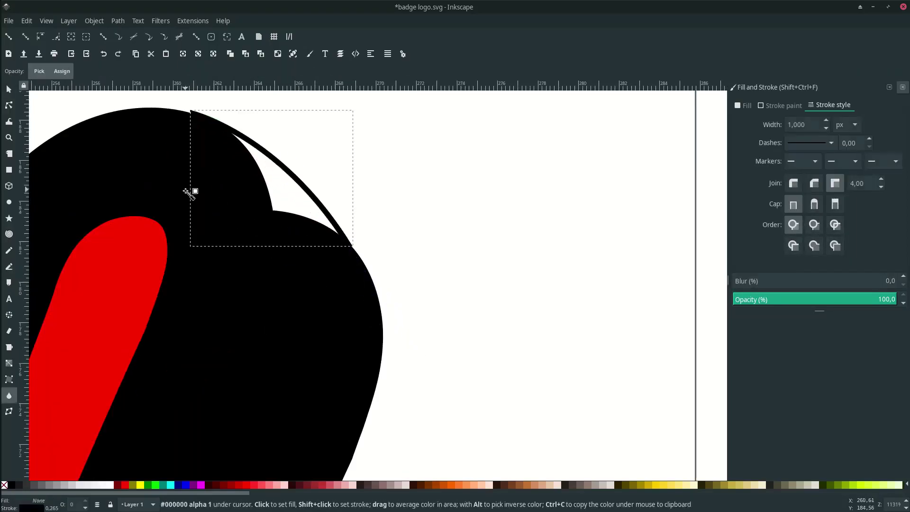
click(187, 185)
key(s)
scroll(246, 304, down, 5)
scroll(250, 307, down, 3)
key(Escape)
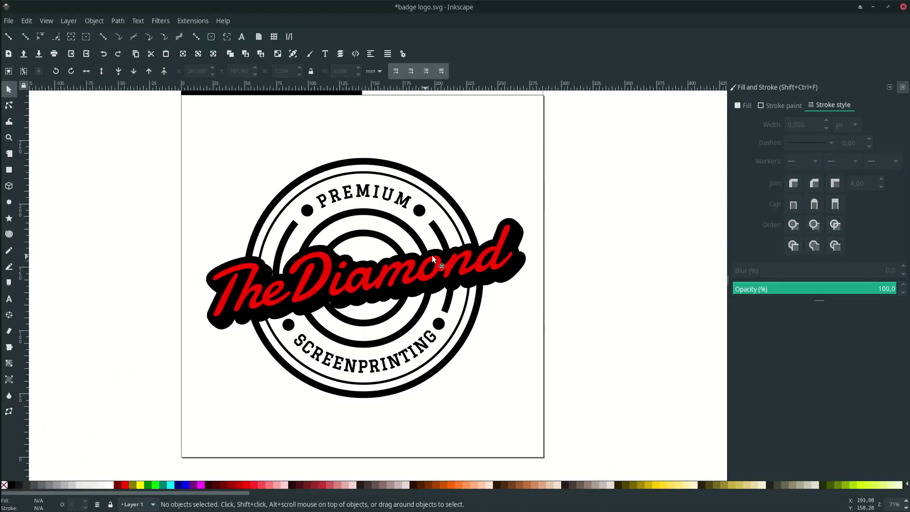
Select both black outlines and the three notch patches and unite them into one path with Union.
scroll(506, 247, up, 3)
click(558, 182)
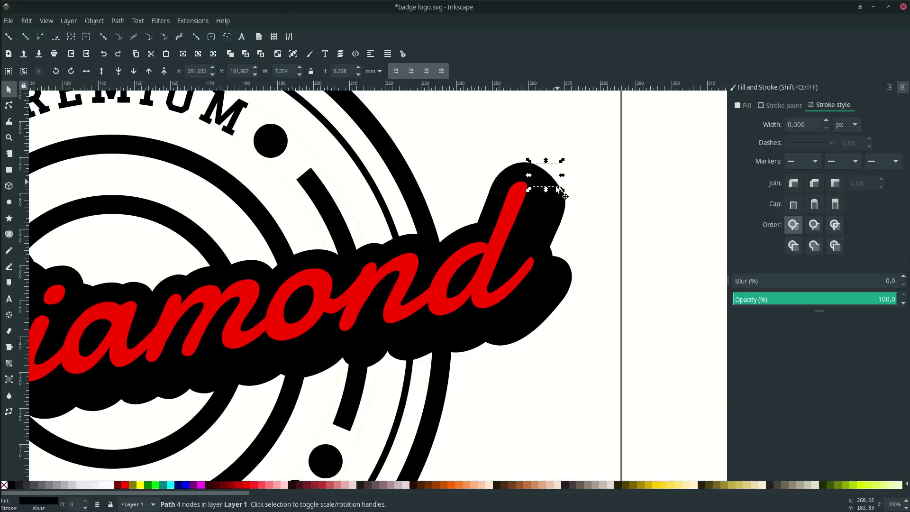
shift+click(545, 215)
scroll(442, 309, left, 10)
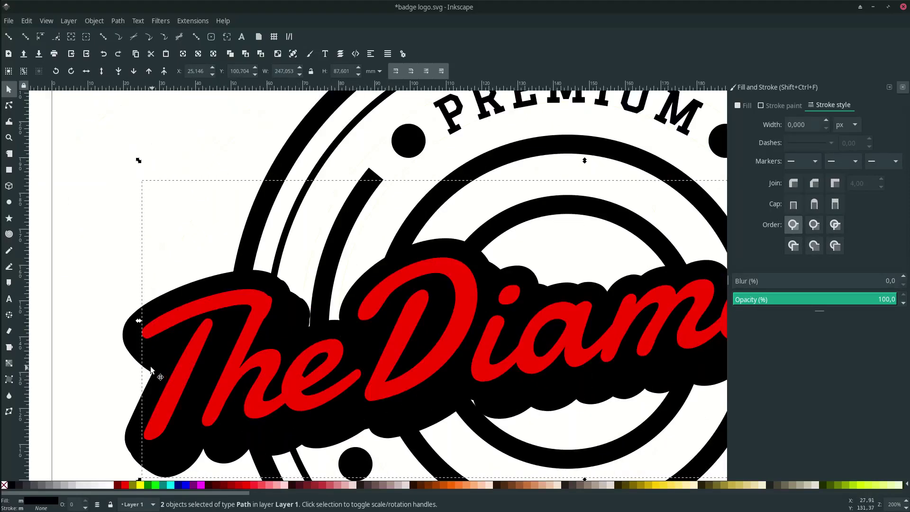
key(shift)
shift+click(133, 366)
scroll(135, 389, down, 3)
shift+click(136, 407)
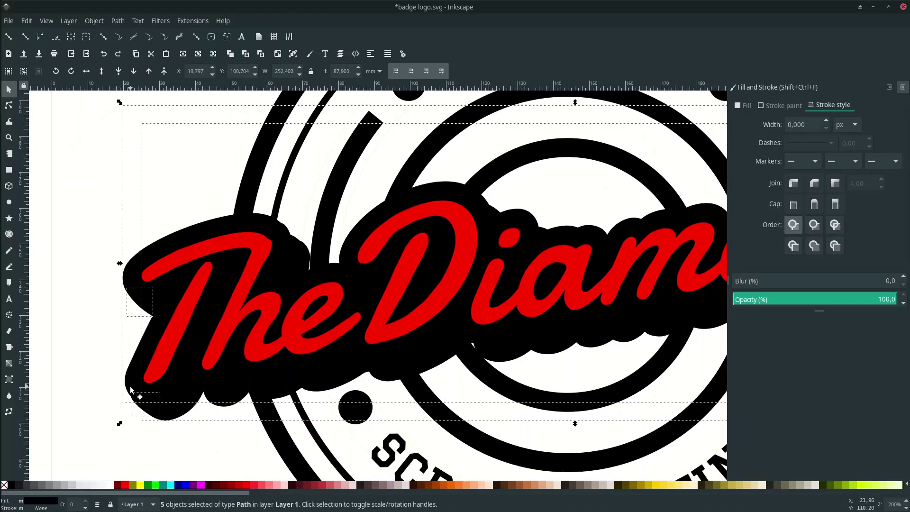
ctrl+scroll(131, 389, down, 2)
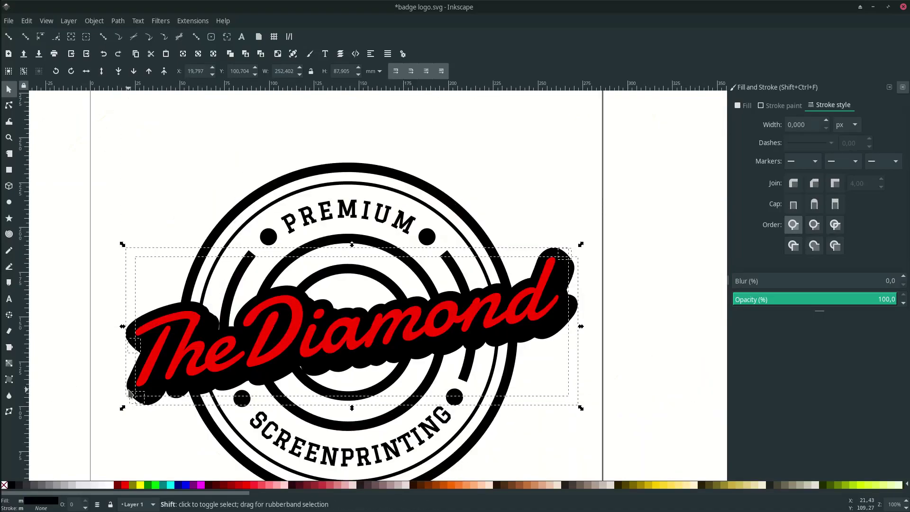
click(118, 20)
click(127, 84)
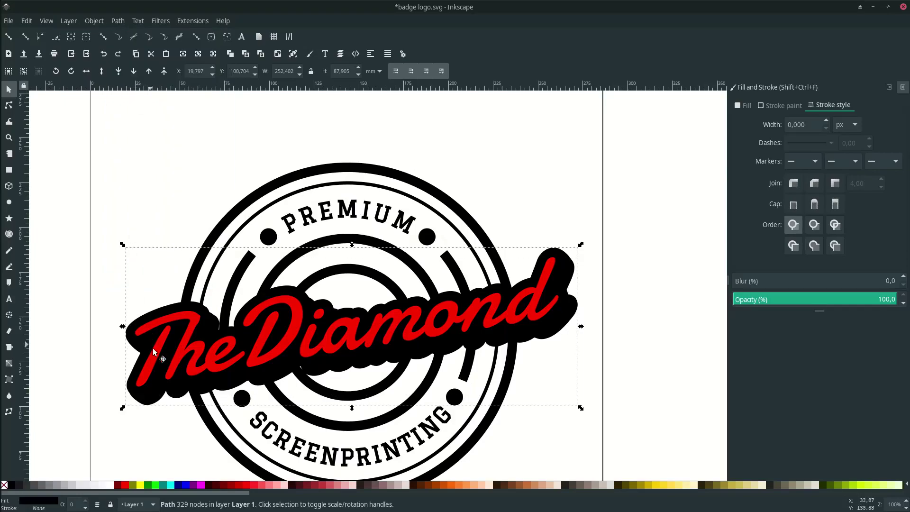
Delete the kinked node on the outer edge of the black outline near the tip of the final d.
scroll(152, 350, down, 2)
scroll(575, 296, left, 6)
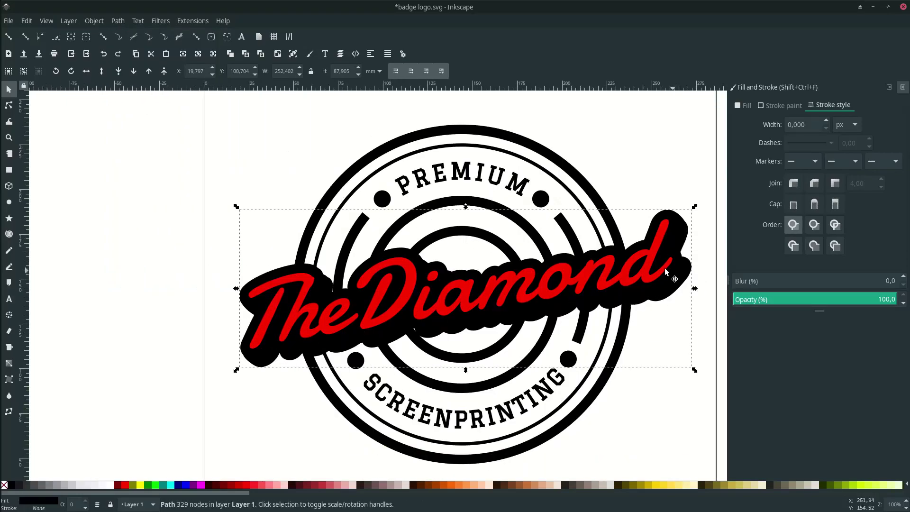
scroll(371, 304, up, 4)
scroll(581, 326, right, 5)
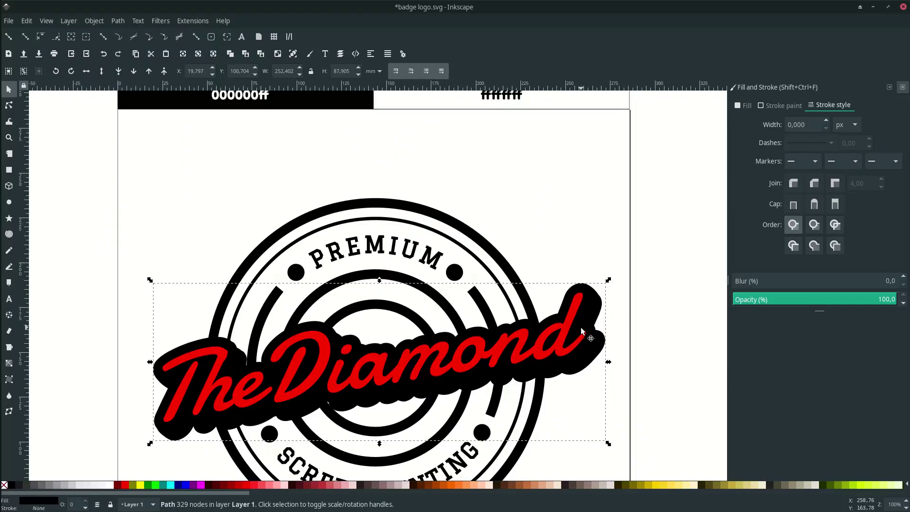
key(n)
scroll(615, 299, up, 6)
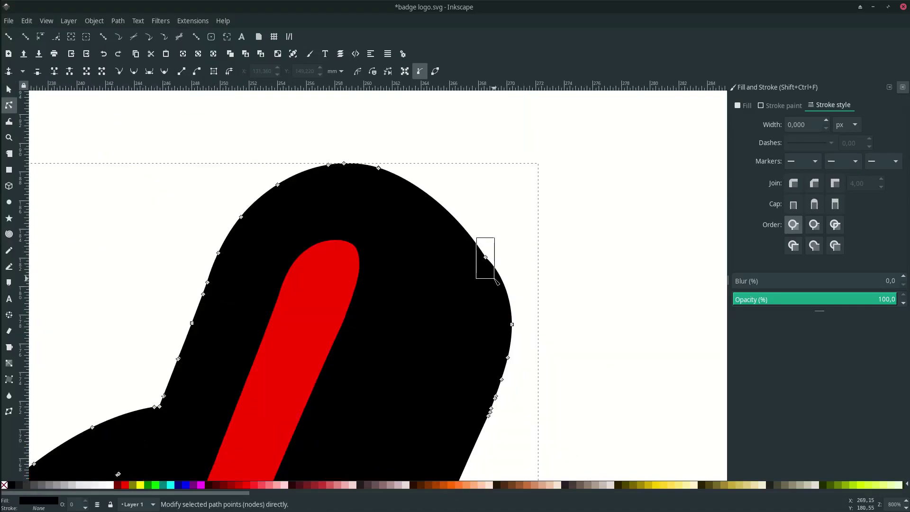
drag(495, 279, 495, 279)
key(Delete)
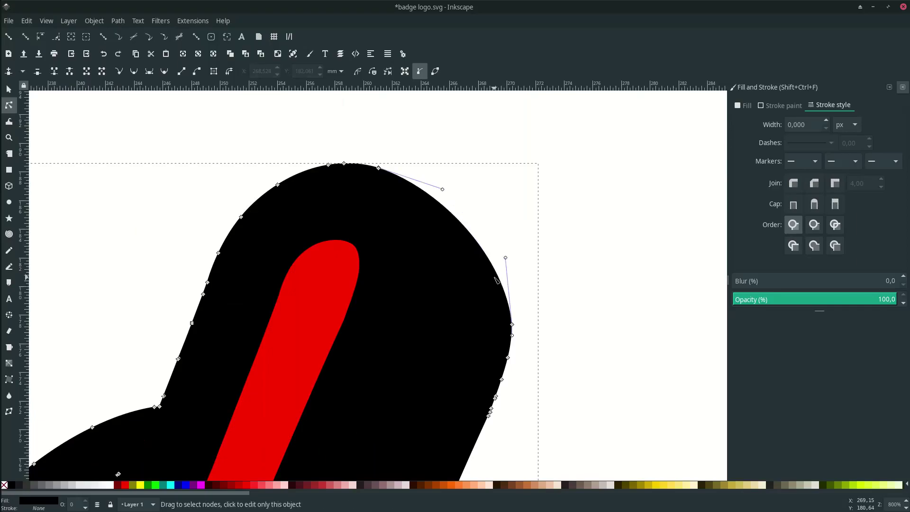
Delete the stray and surplus nodes on and inside the black outline between the T and the D.
scroll(494, 278, down, 4)
scroll(635, 353, up, 2)
scroll(663, 392, down, 5)
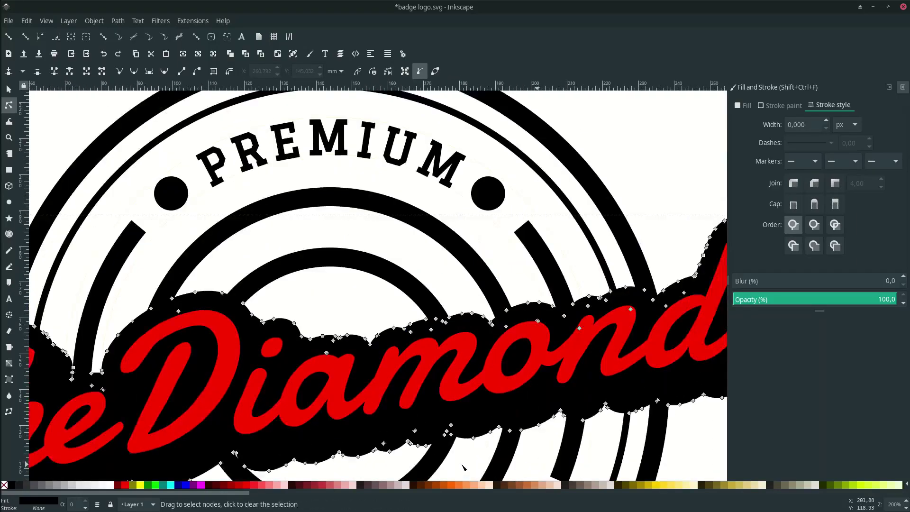
scroll(138, 348, up, 6)
scroll(279, 363, down, 3)
scroll(389, 227, up, 4)
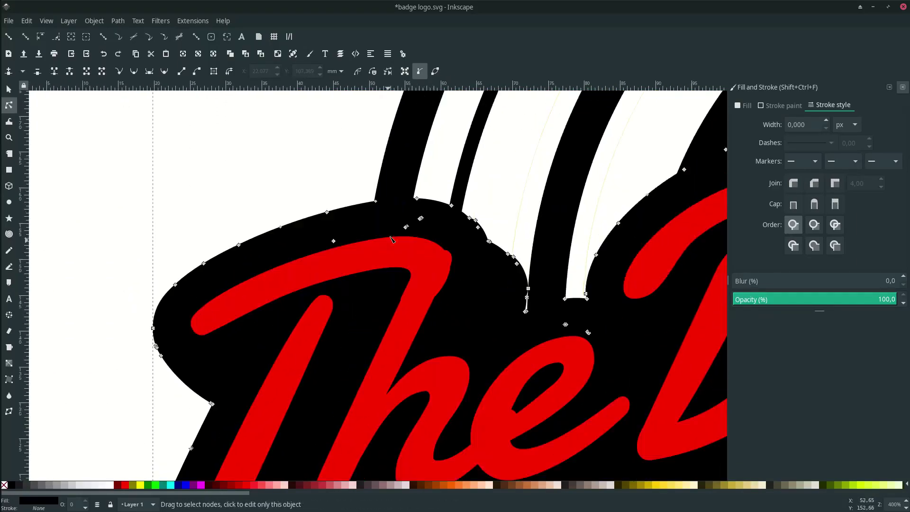
drag(407, 204, 465, 244)
key(Delete)
scroll(554, 263, up, 3)
drag(414, 146, 468, 242)
key(Delete)
key(Delete)
key(Delete)
drag(515, 262, 543, 286)
key(Delete)
drag(563, 373, 580, 449)
key(Delete)
scroll(551, 308, down, 4)
scroll(549, 366, down, 5)
key(Escape)
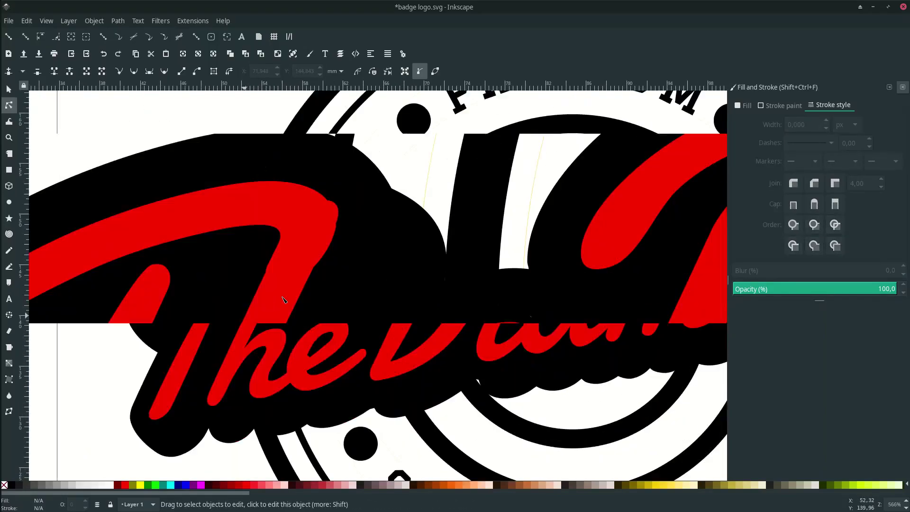
Select the red TheDiamond script and convert it to paths with Object to Path.
scroll(343, 192, up, 9)
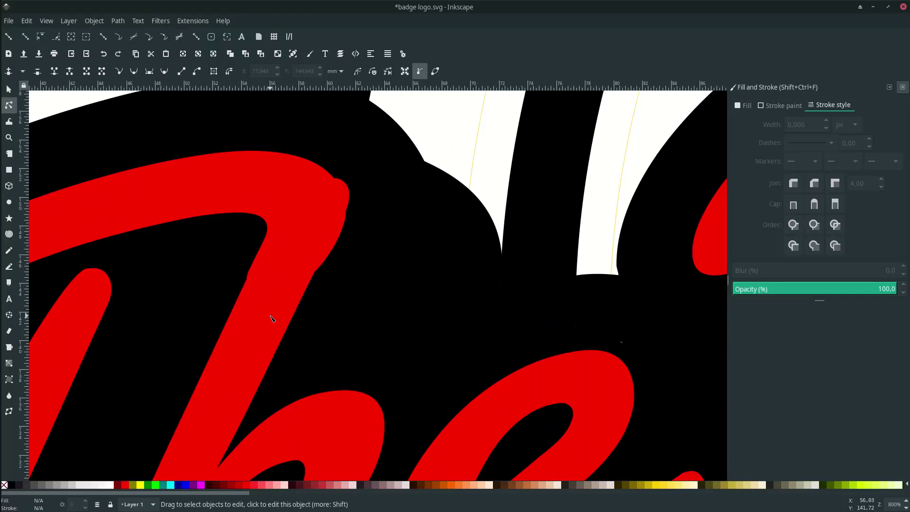
scroll(284, 304, down, 4)
click(284, 275)
scroll(283, 276, down, 2)
scroll(284, 276, up, 2)
click(118, 21)
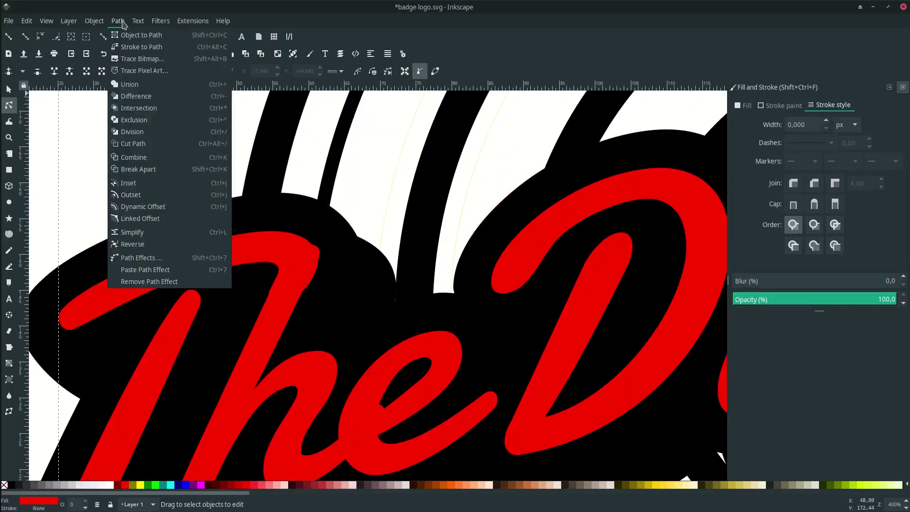
click(124, 35)
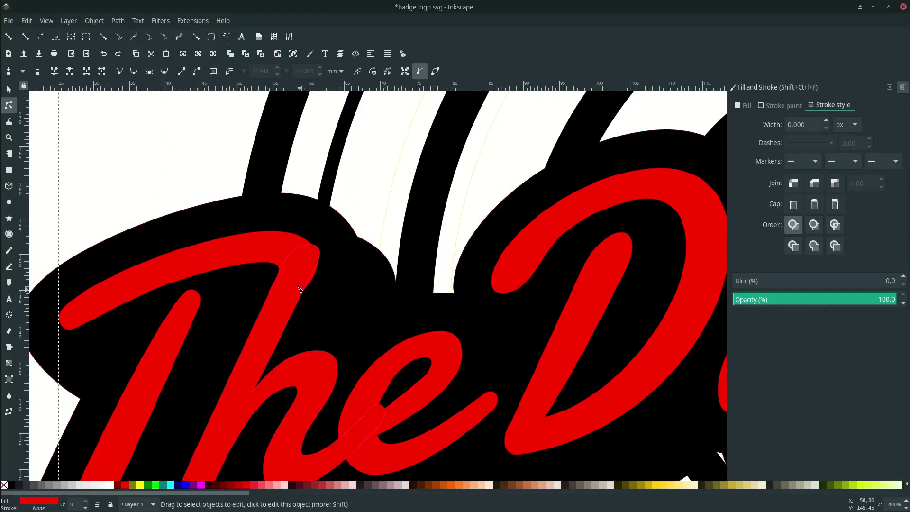
Smooth the red h's join with the T by deleting the surplus nodes atop its stem and adjusting the neighbouring nodes.
scroll(334, 237, up, 2)
click(334, 237)
drag(335, 237, 370, 283)
key(Delete)
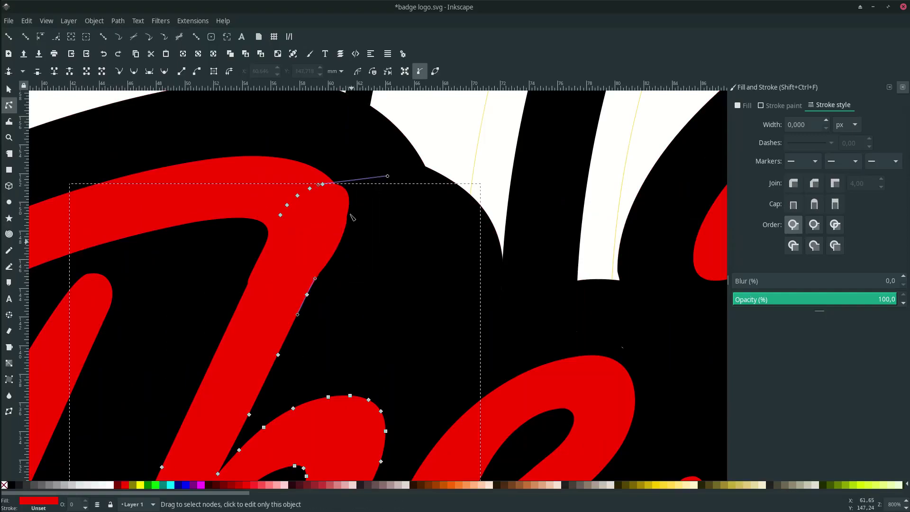
scroll(306, 327, up, 2)
drag(342, 281, 341, 278)
scroll(284, 213, down, 3)
scroll(232, 135, up, 3)
drag(271, 178, 258, 196)
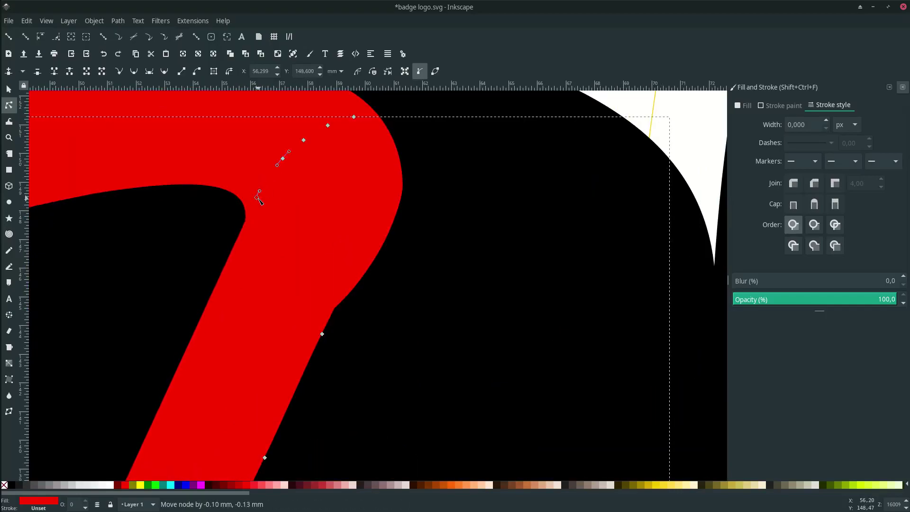
scroll(259, 195, down, 3)
scroll(277, 189, up, 3)
click(351, 258)
click(347, 255)
scroll(471, 193, down, 6)
click(478, 187)
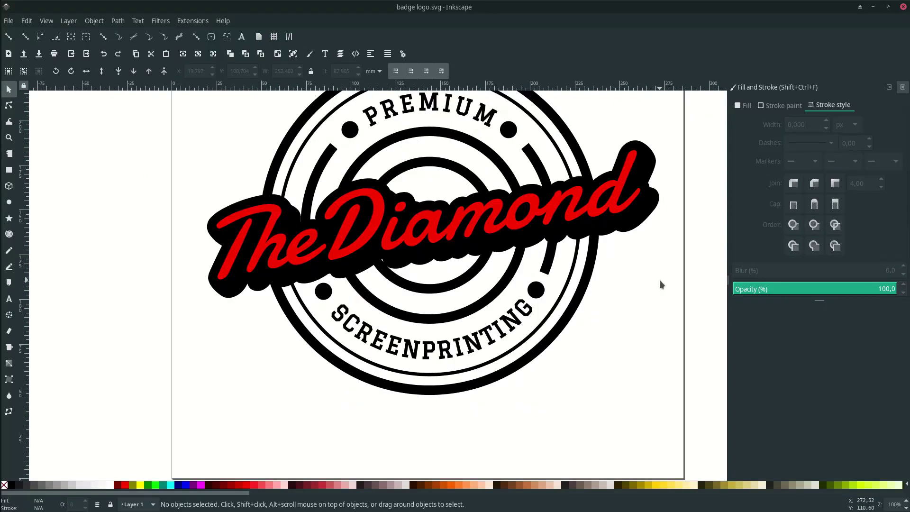
Duplicate the black outline around the script and raise the copy to the top of the stack.
scroll(659, 280, up, 1)
scroll(649, 245, up, 1)
click(646, 254)
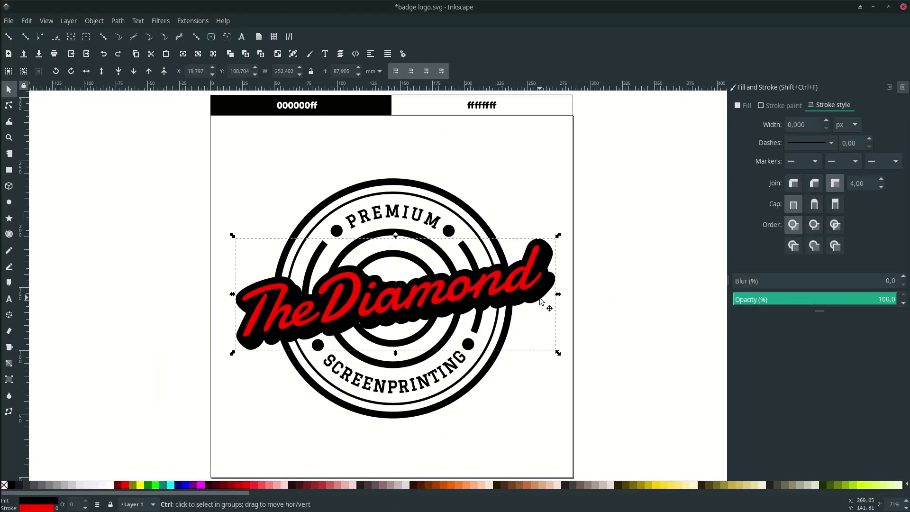
key(Home)
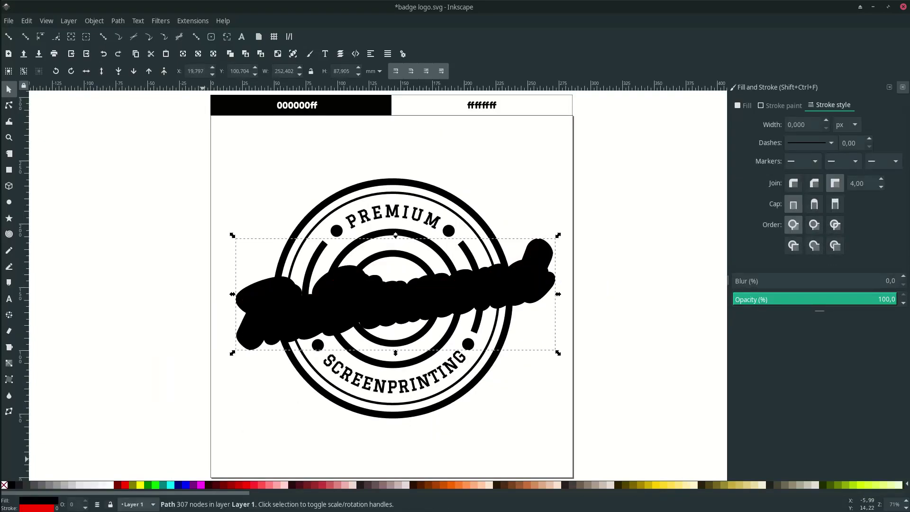
Give the copied outline shape a red fill and remove its stroke.
right_click(40, 503)
click(71, 459)
right_click(38, 508)
click(71, 493)
scroll(356, 307, up, 1)
scroll(357, 307, down, 1)
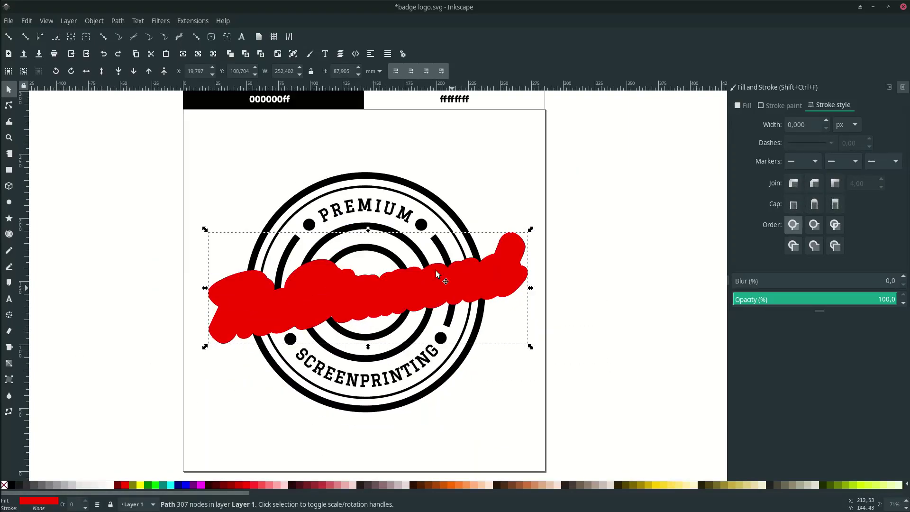
Outset the red copy repeatedly until it measures about 265 mm wide and 101 mm high.
click(118, 21)
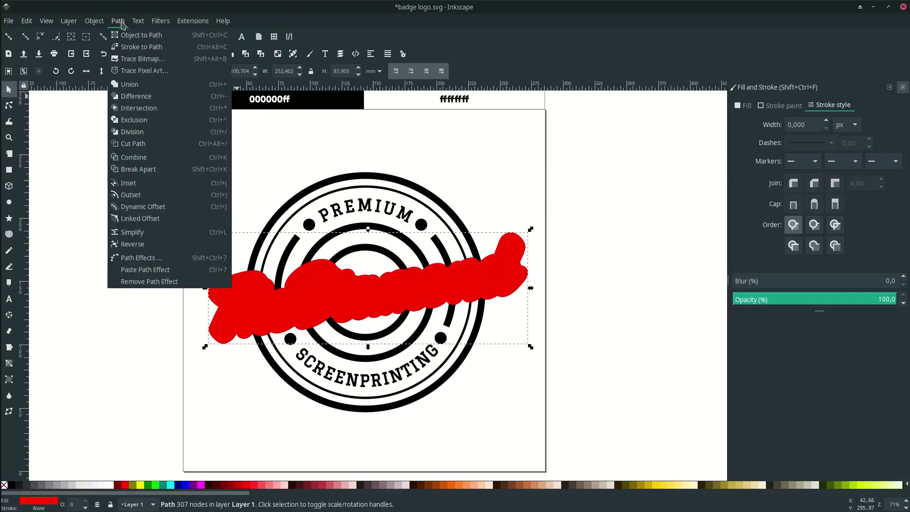
click(222, 198)
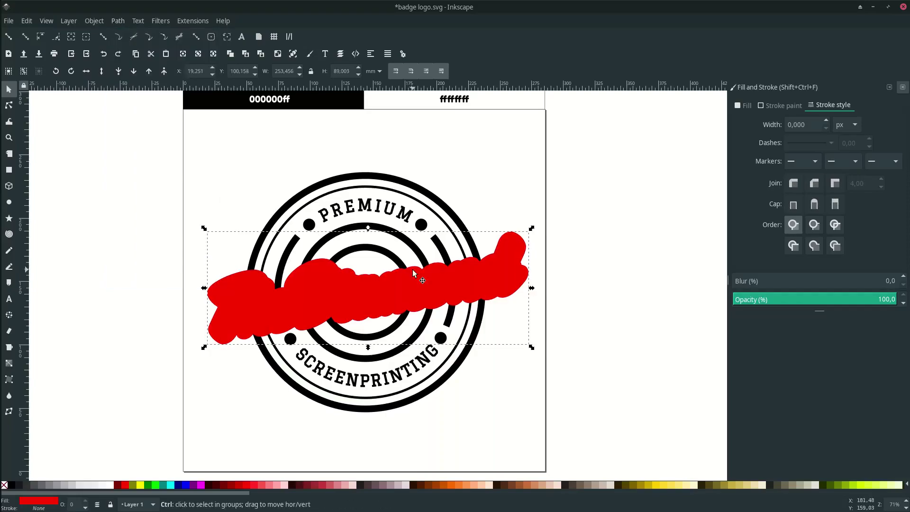
key(ctrl+parenright)
key(ctrl+parenright)
key(ctrl+parenright)
key(ctrl+parenright)
key(ctrl+parenright)
key(ctrl+parenright)
key(ctrl+parenright)
key(ctrl+parenright)
key(ctrl+parenright)
key(ctrl+parenright)
key(ctrl+parenright)
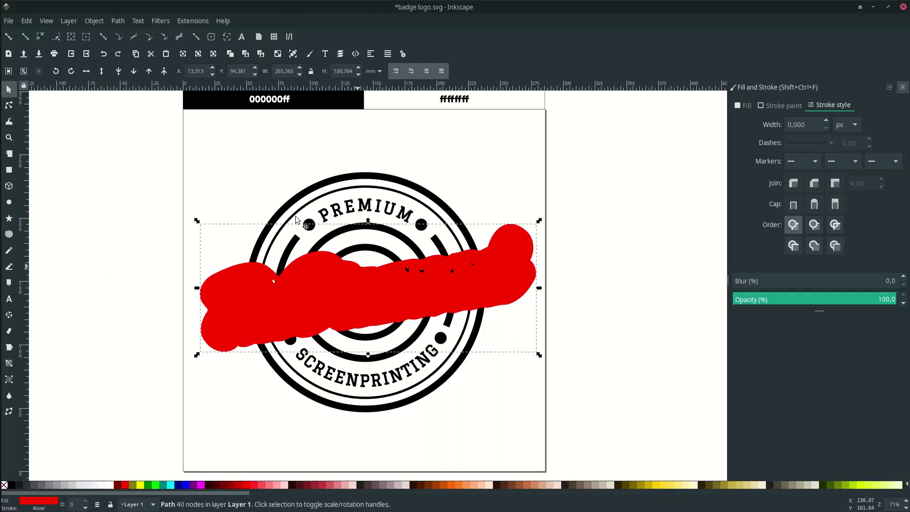
Lower the enlarged red shape in the stack beneath the script and its black outline.
click(135, 75)
click(135, 74)
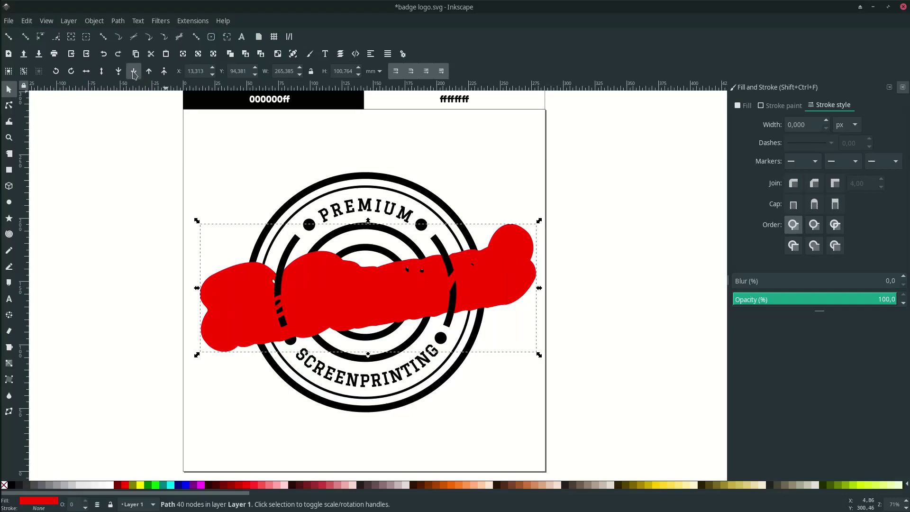
click(135, 75)
scroll(308, 281, up, 2)
Lower the two arc segments at the sides of the badge beneath the red shape.
click(267, 229)
click(137, 75)
scroll(380, 189, right, 2)
click(551, 227)
click(136, 75)
click(136, 74)
scroll(229, 161, down, 2)
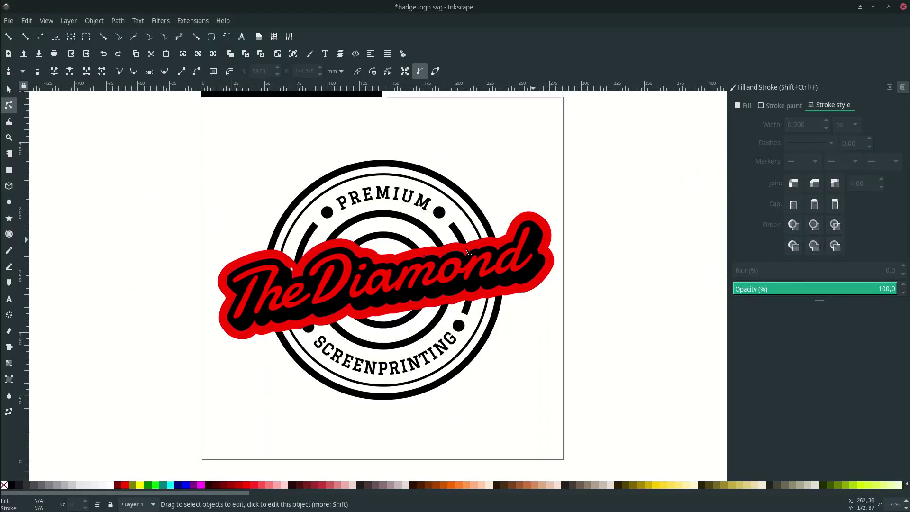
Select the red outer shape together with all the script letters, fill them white, and save the file.
click(468, 251)
scroll(541, 303, up, 2)
click(472, 277)
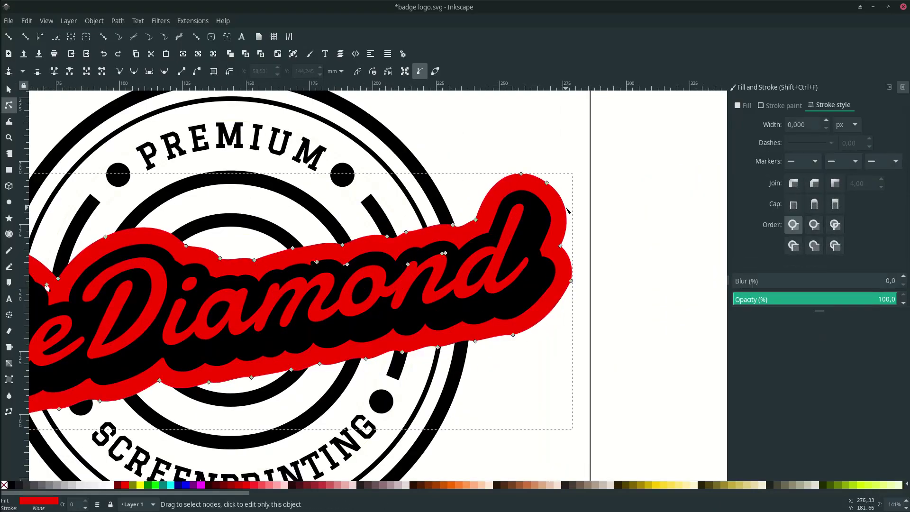
scroll(471, 277, down, 1)
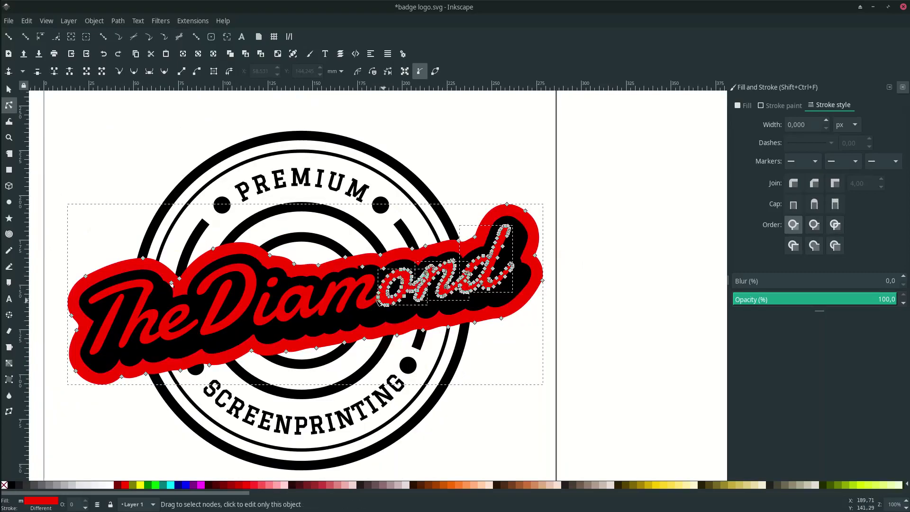
shift+click(359, 298)
shift+click(309, 304)
shift+click(265, 310)
shift+click(220, 307)
shift+click(170, 327)
shift+click(135, 316)
shift+click(106, 323)
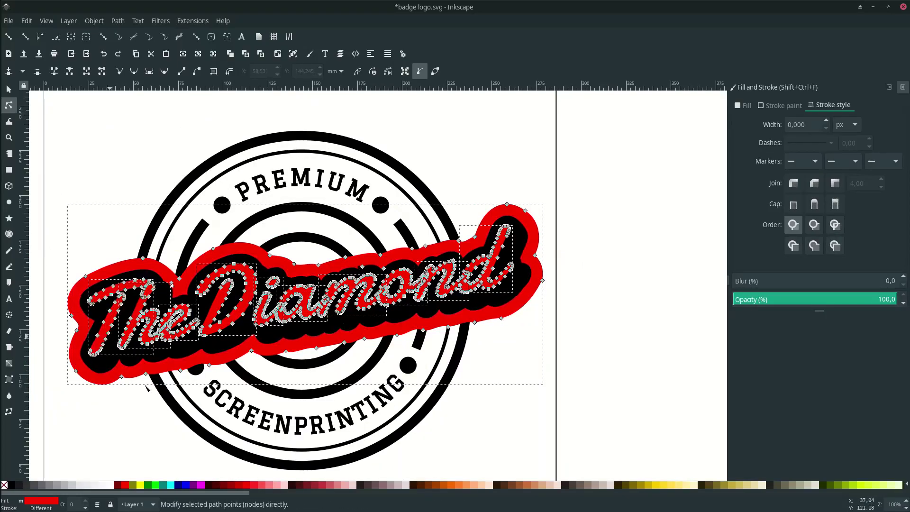
click(111, 485)
click(142, 431)
scroll(143, 431, down, 1)
scroll(144, 432, right, 1)
scroll(143, 432, down, 2)
scroll(143, 432, left, 4)
scroll(157, 433, down, 3)
scroll(160, 429, left, 1)
scroll(161, 429, up, 1)
key(ctrl+s)
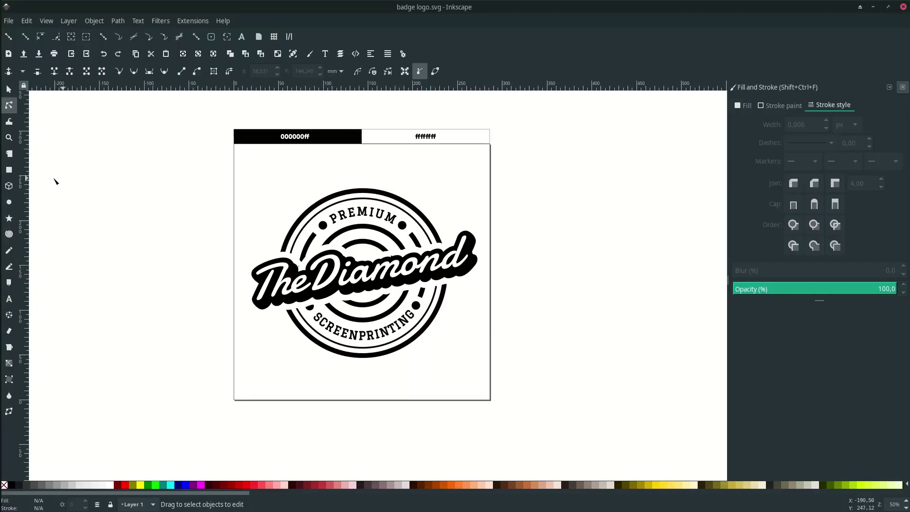
Draw an orange rectangle about 286 by 285 mm over the page with snapping enabled and send it behind the logo.
key(s)
click(14, 171)
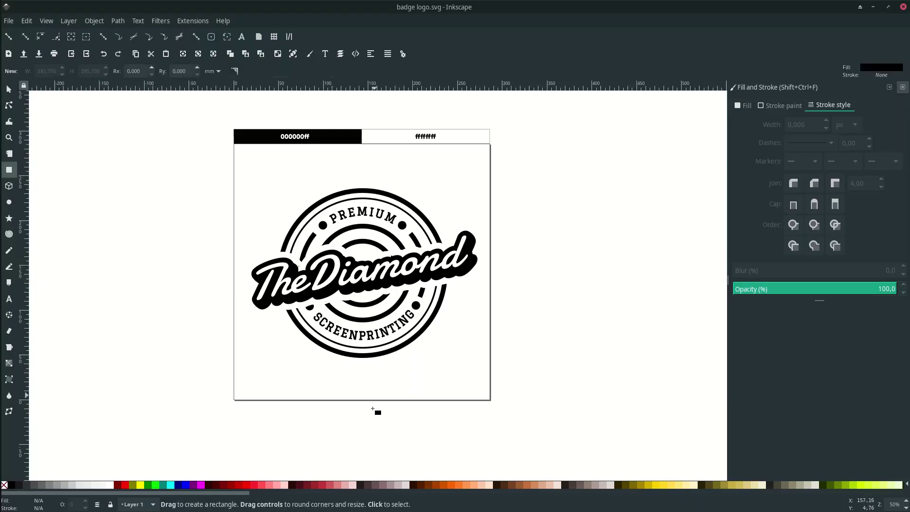
click(451, 488)
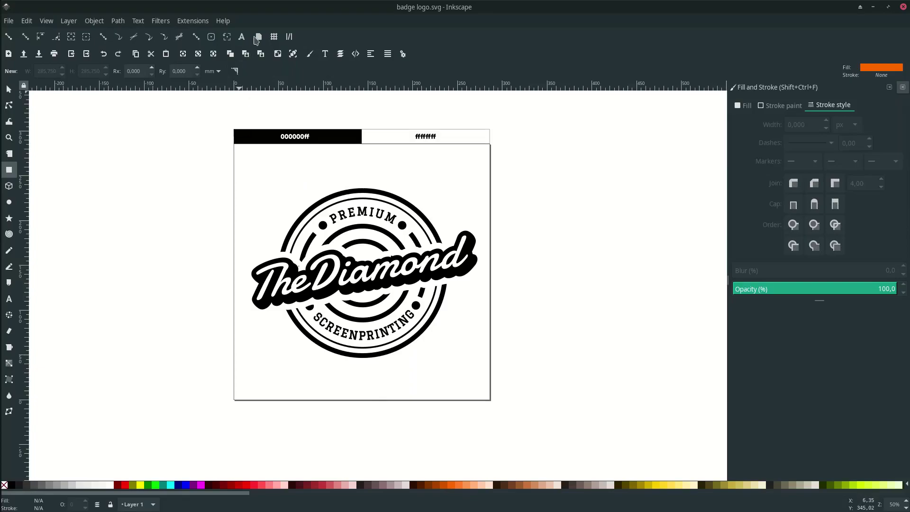
click(9, 37)
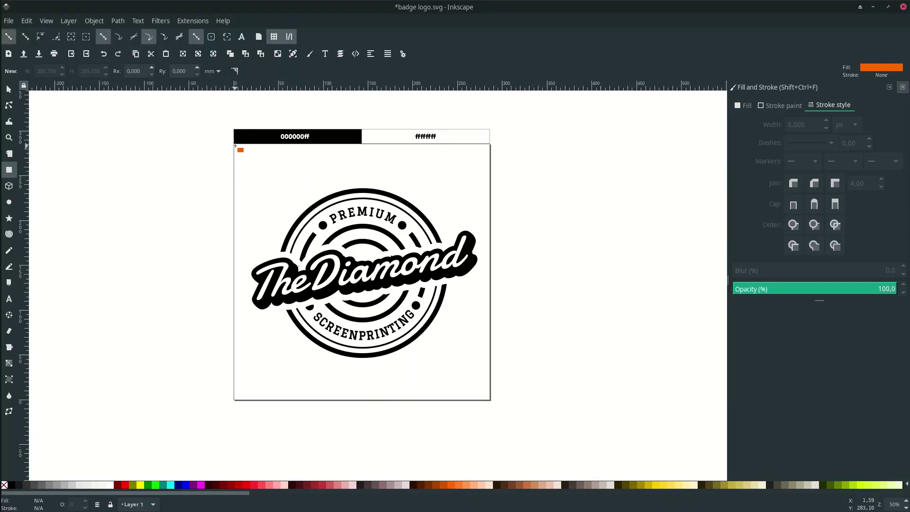
drag(234, 143, 491, 399)
key(s)
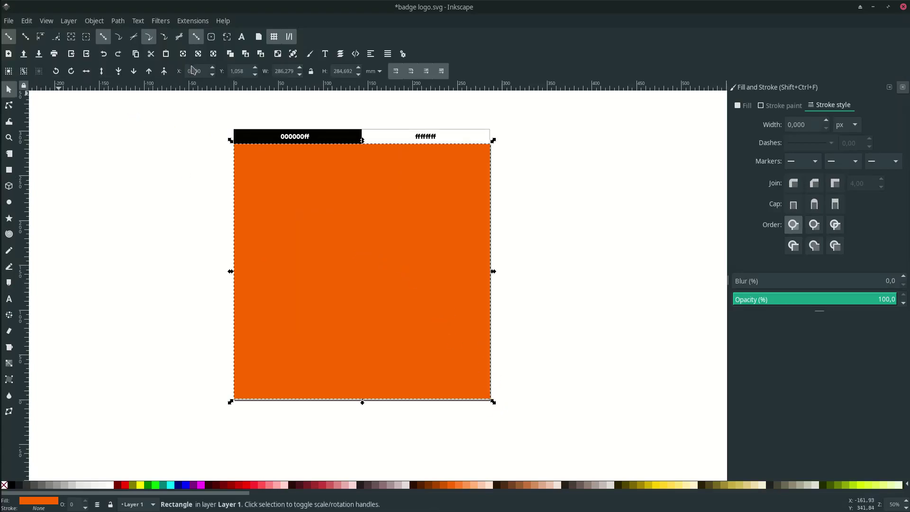
click(119, 72)
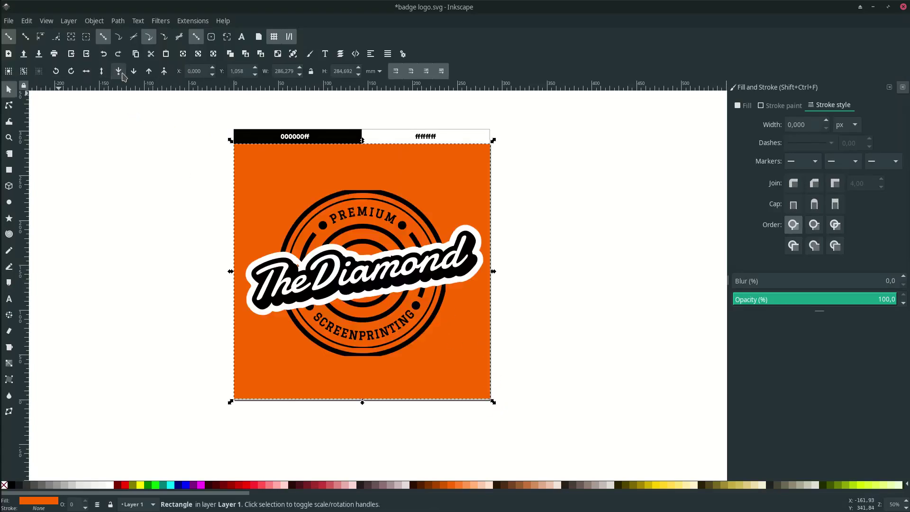
click(527, 324)
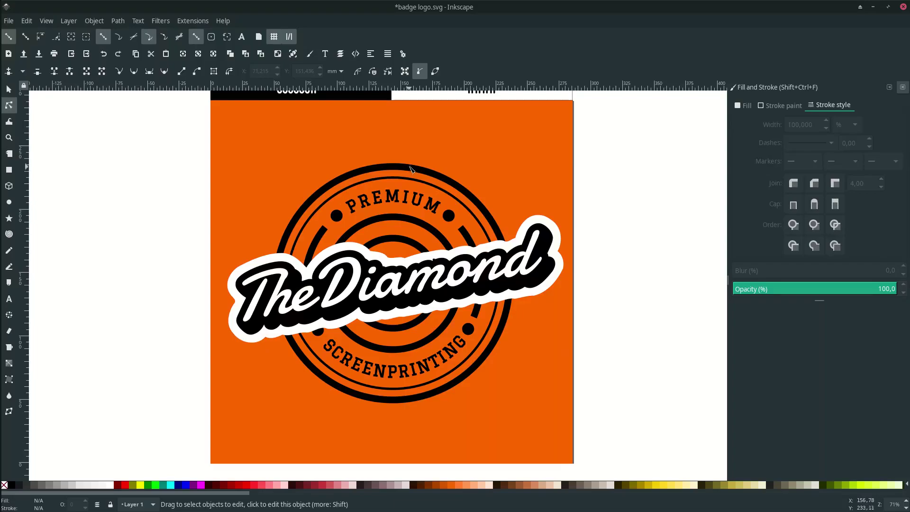
Convert the strokes of the four rings and two side arcs to paths and unite them into one path with Union.
click(418, 170)
scroll(413, 180, up, 1)
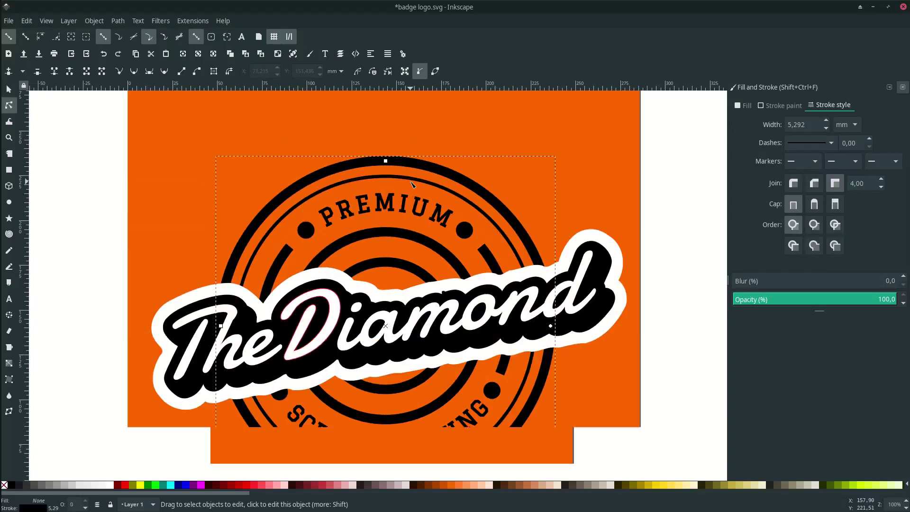
shift+click(410, 243)
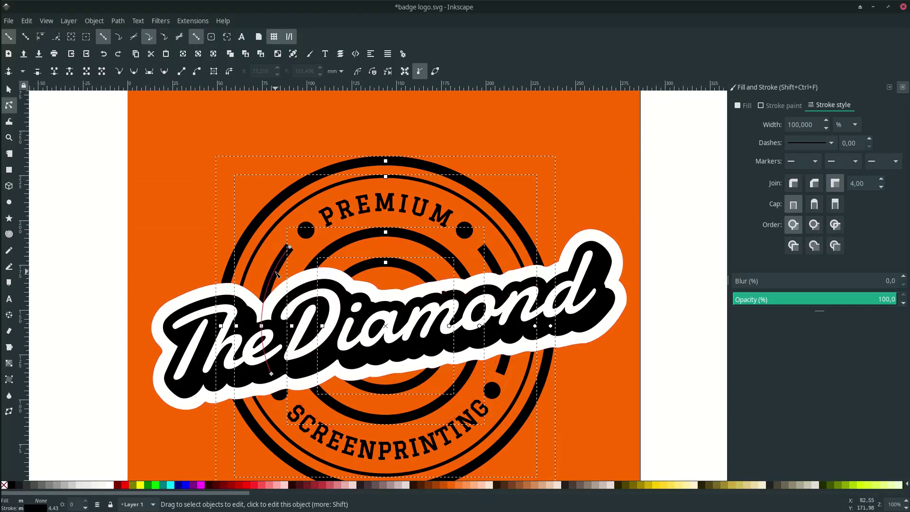
scroll(426, 280, down, 2)
scroll(428, 280, up, 1)
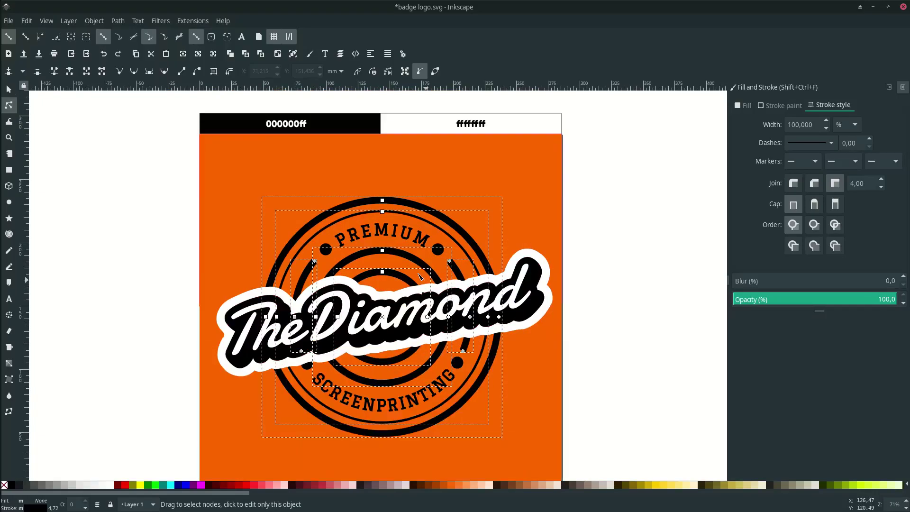
click(118, 21)
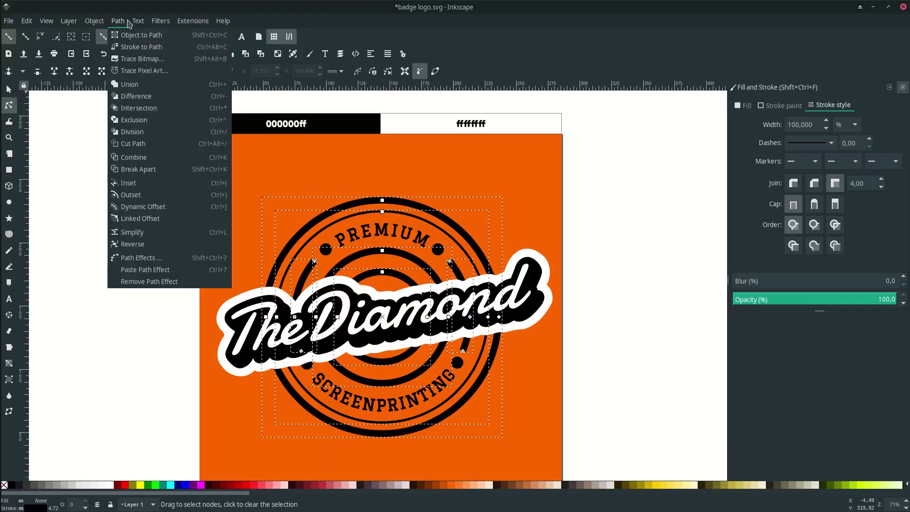
click(136, 47)
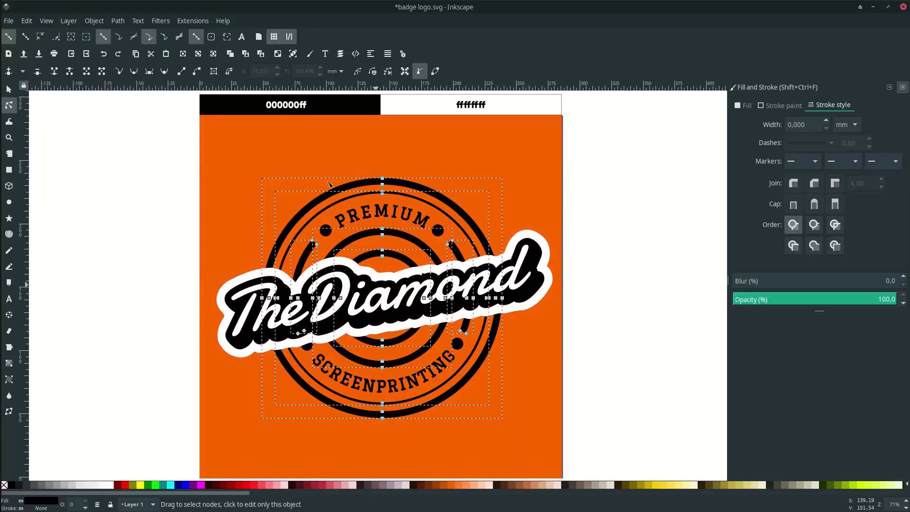
click(117, 21)
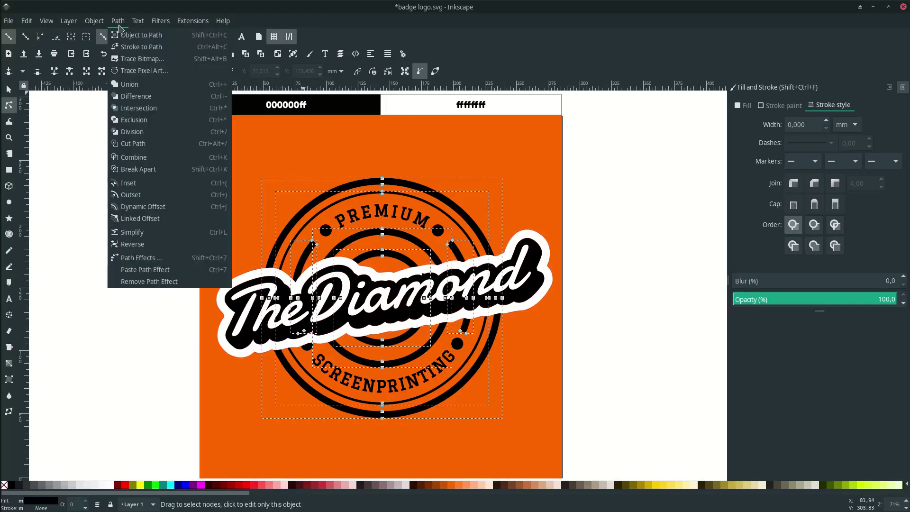
click(141, 85)
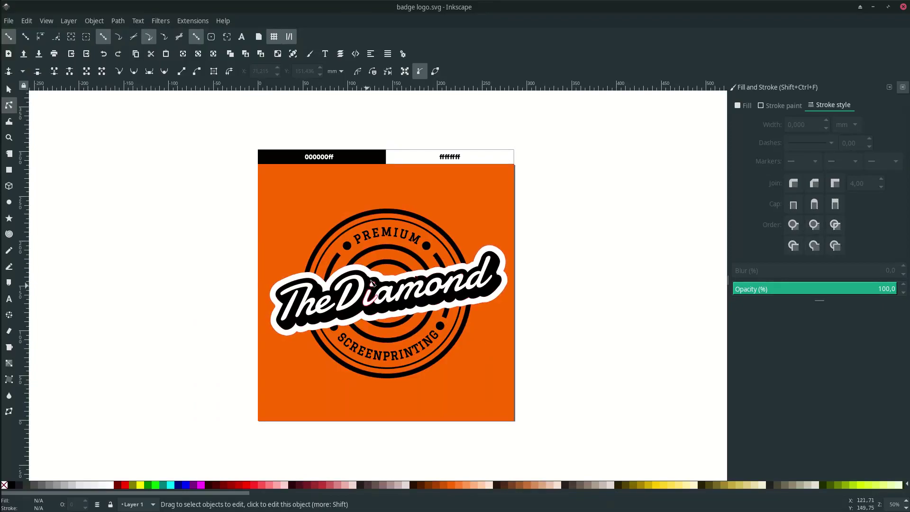
Subtract the white script outline shape from the united rings and arcs with Difference, and save the file.
click(303, 292)
ctrl+scroll(303, 289, up, 3)
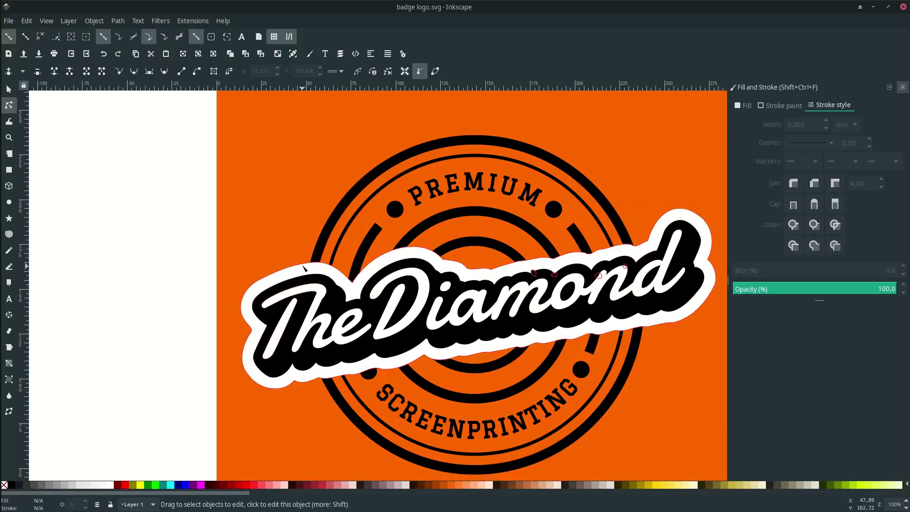
scroll(305, 268, right, 2)
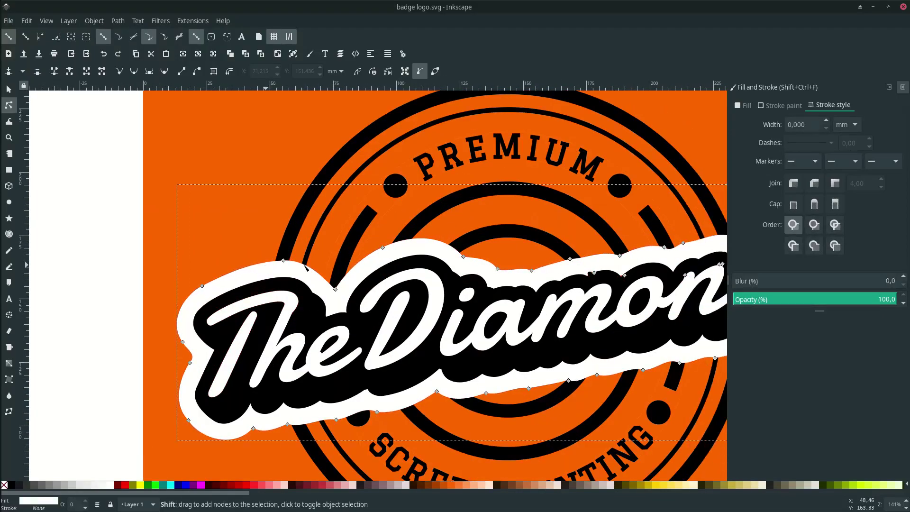
click(118, 21)
click(162, 94)
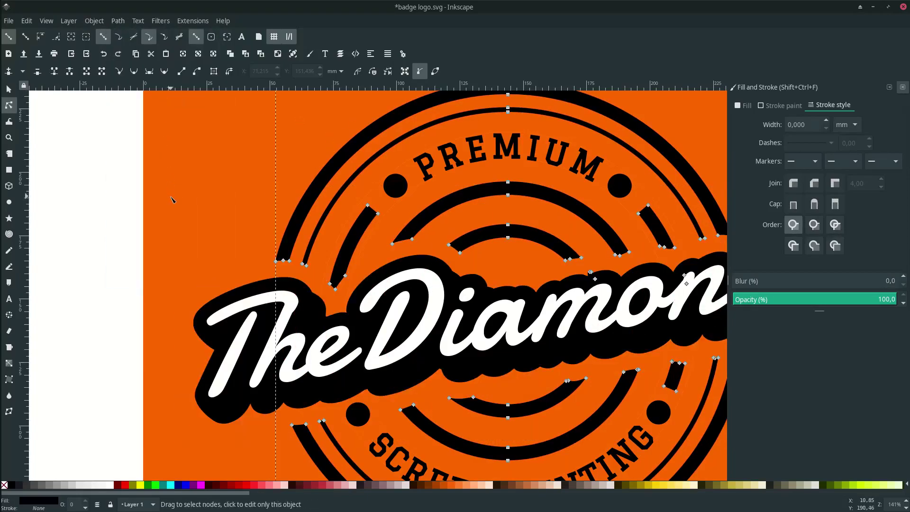
ctrl+scroll(171, 198, down, 1)
scroll(190, 204, right, 6)
scroll(189, 204, down, 4)
click(461, 255)
ctrl+scroll(462, 255, down, 2)
click(544, 259)
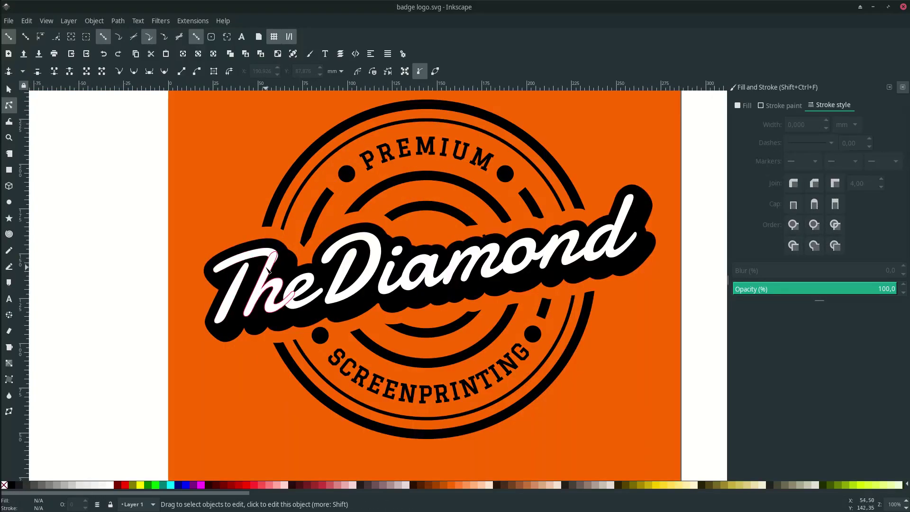
Select all the white letters of the TheDiamond script and unite them into one path with Union.
ctrl+scroll(263, 273, up, 1)
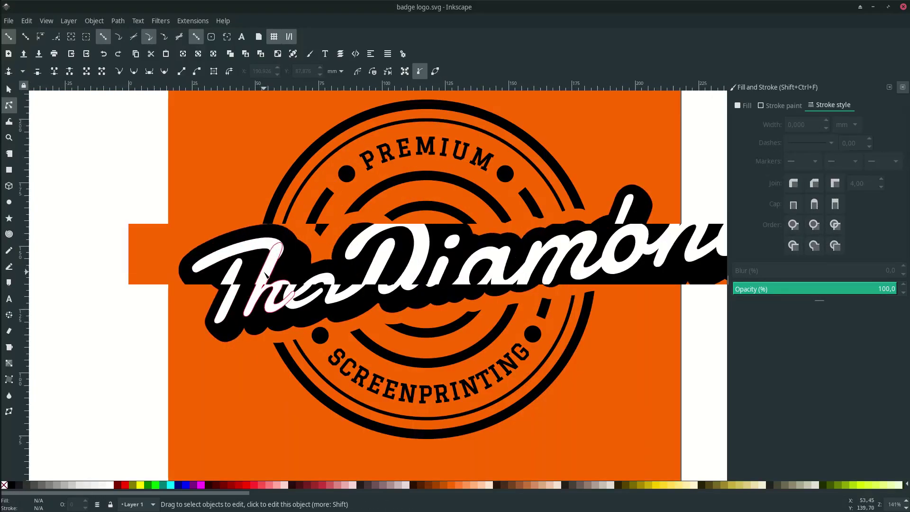
click(250, 278)
shift+click(264, 294)
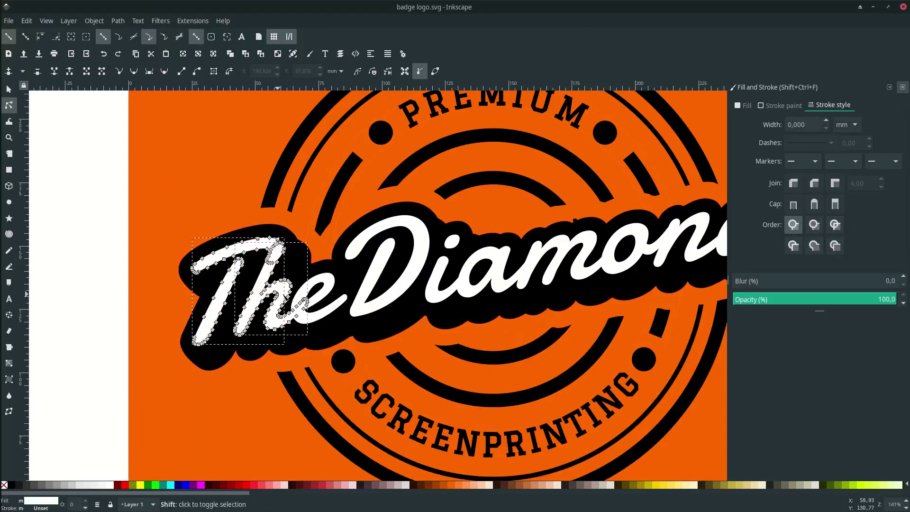
scroll(328, 293, right, 4)
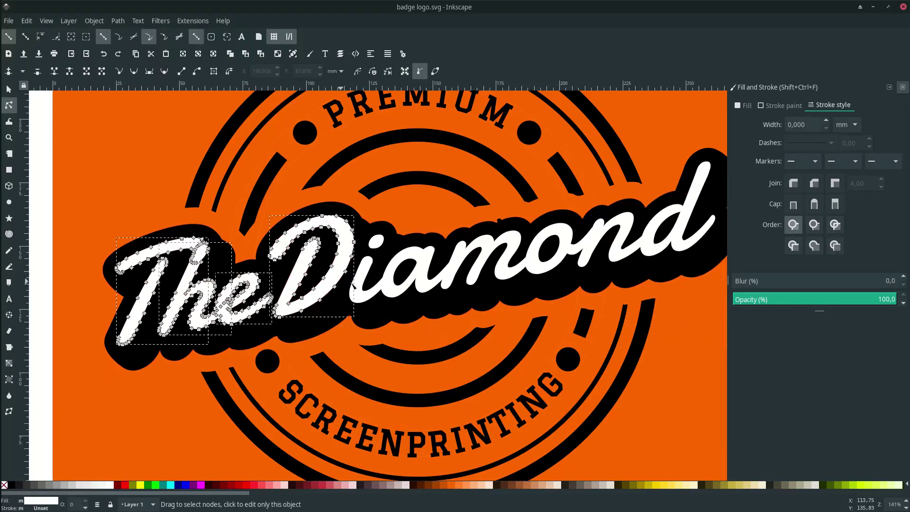
shift+click(393, 288)
scroll(417, 279, right, 2)
shift+click(438, 271)
shift+click(499, 258)
shift+click(552, 247)
shift+click(645, 220)
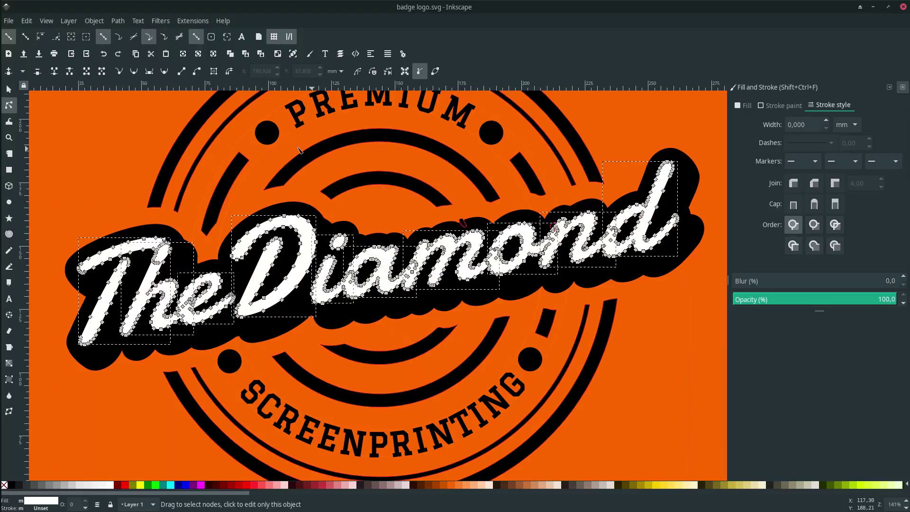
click(118, 21)
click(143, 83)
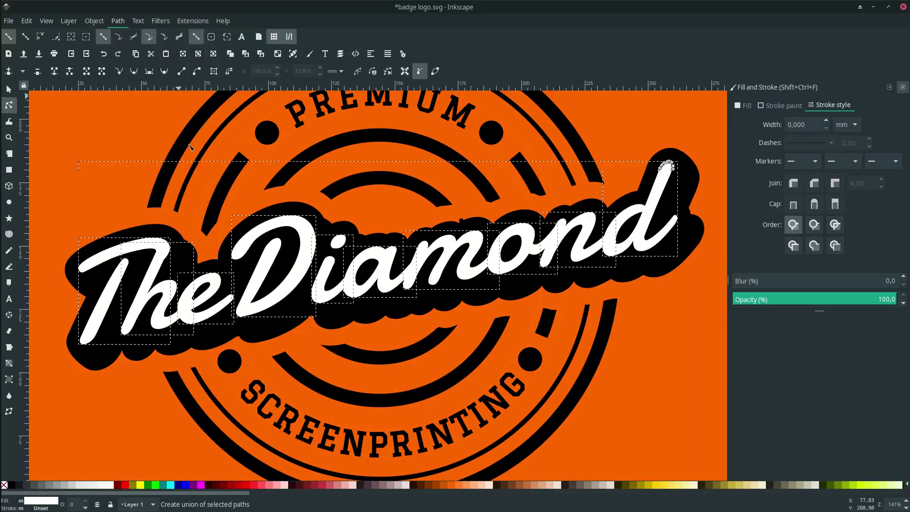
Cut the white script lettering out of the black shape behind it with Difference.
key(Escape)
key(1)
click(199, 276)
shift+click(212, 349)
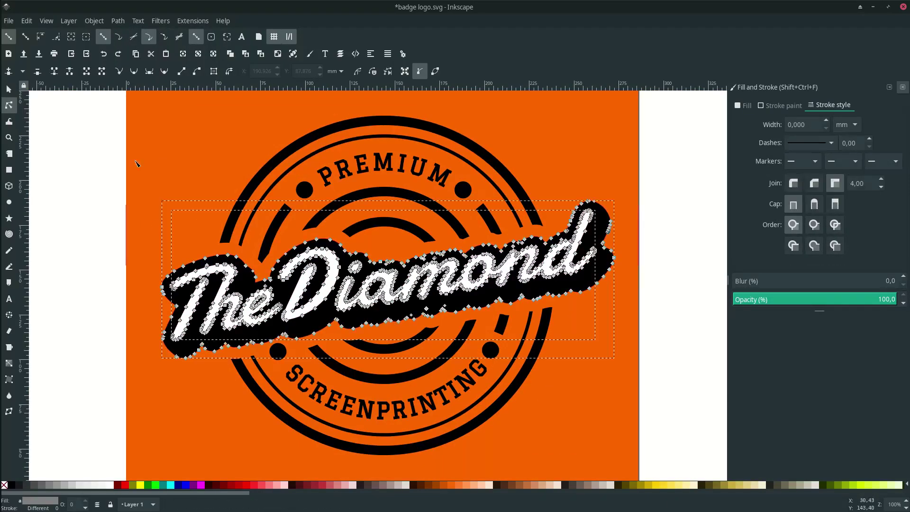
click(117, 21)
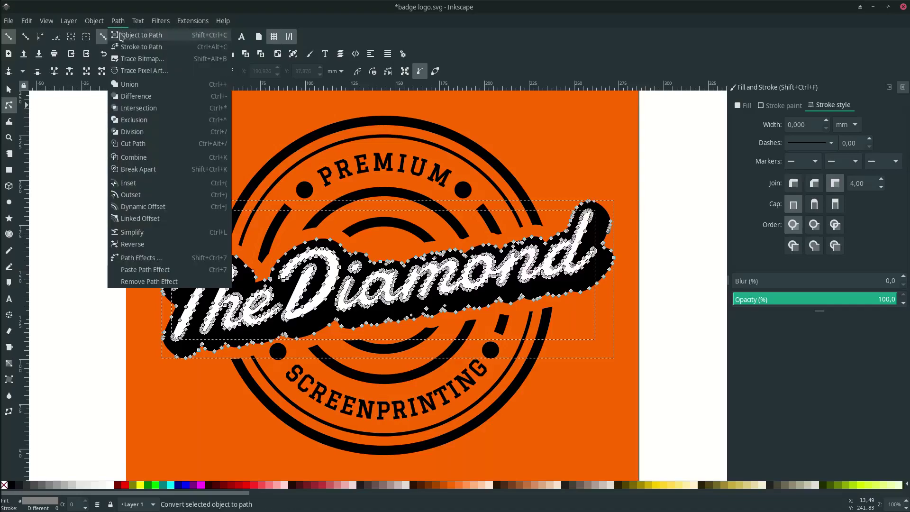
click(156, 96)
Delete the leftover ring-path fragments along the upper edge of the TheDiamond script by removing their nodes.
click(98, 256)
key(s)
scroll(384, 302, down, 2)
scroll(408, 281, up, 3)
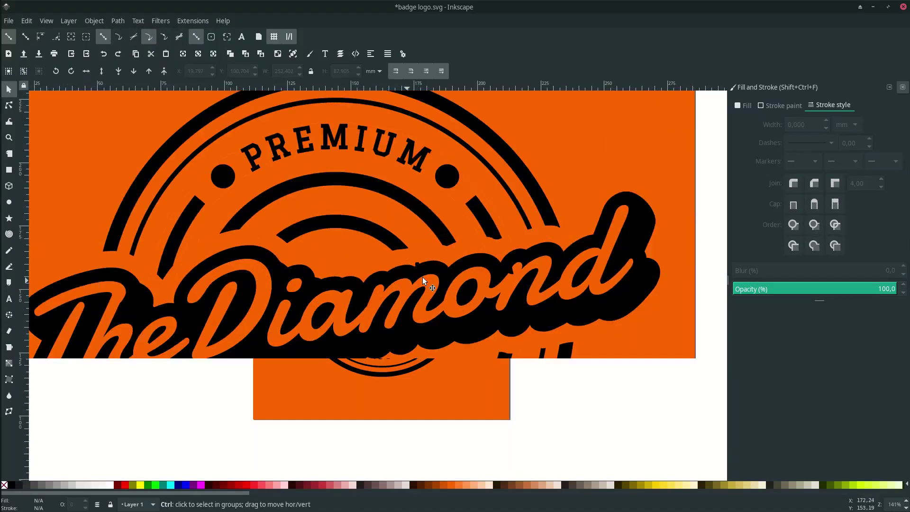
scroll(422, 266, up, 4)
scroll(416, 298, down, 2)
scroll(417, 294, up, 5)
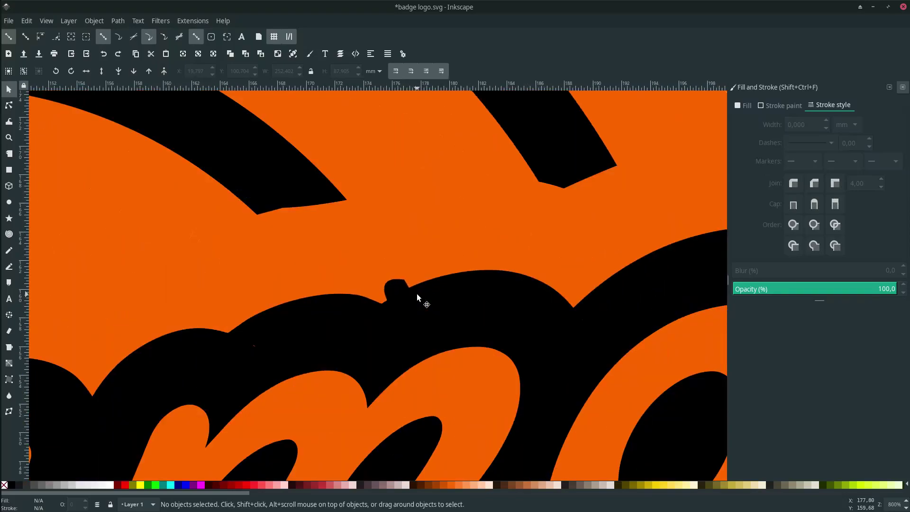
double_click(394, 288)
scroll(455, 327, down, 5)
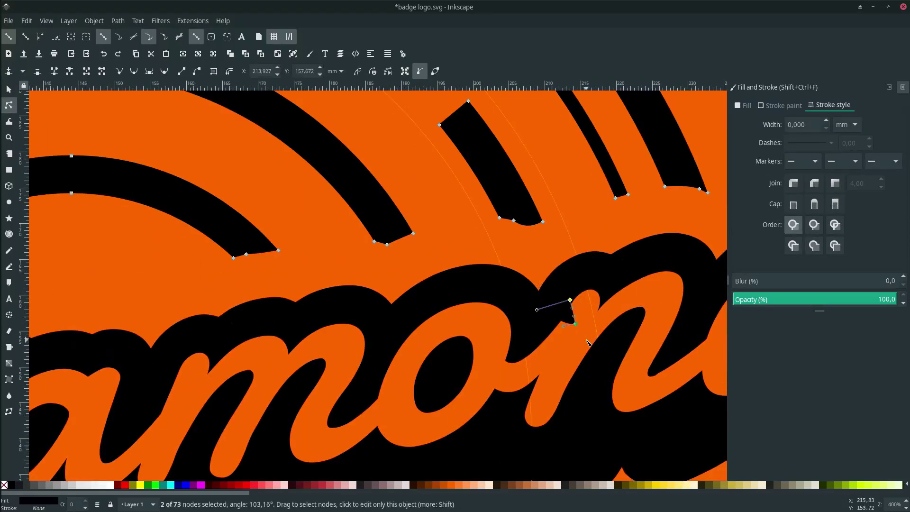
Delete the orange background rectangle behind the logo.
key(s)
scroll(609, 315, down, 3)
key(Escape)
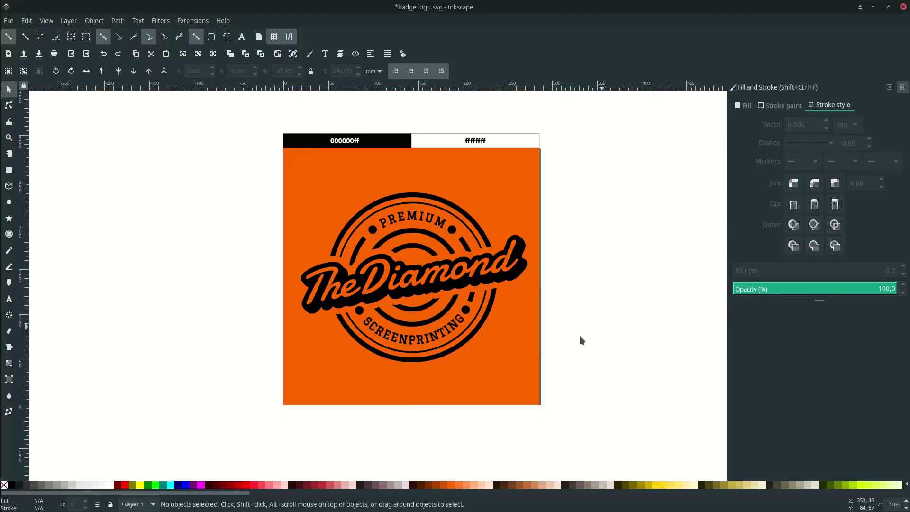
click(514, 366)
key(Delete)
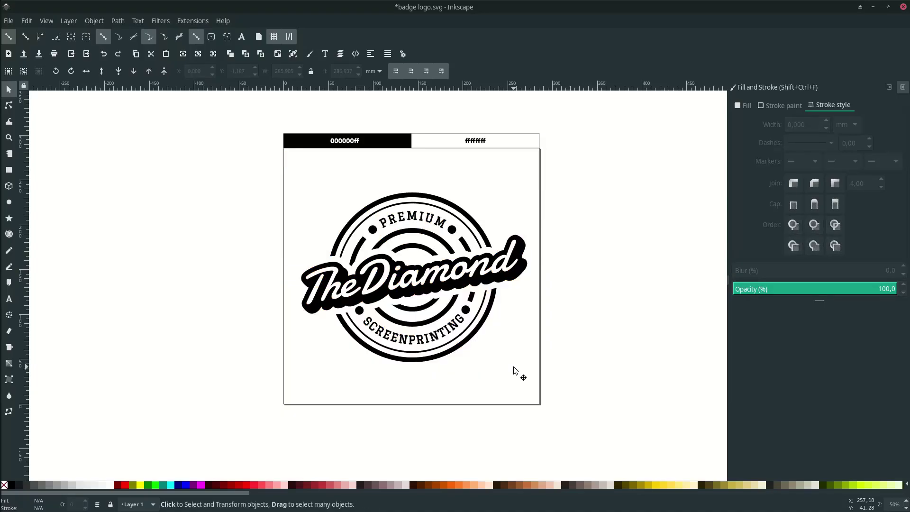
Select the two thin yellow guide circles that carry the curved texts and remove their stroke.
scroll(431, 208, up, 1)
scroll(468, 255, up, 5)
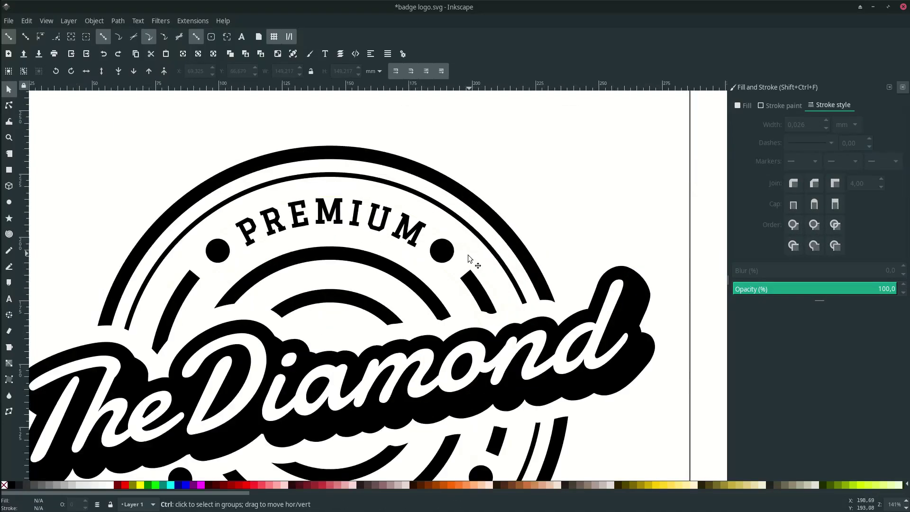
shift+click(445, 278)
shift+click(417, 316)
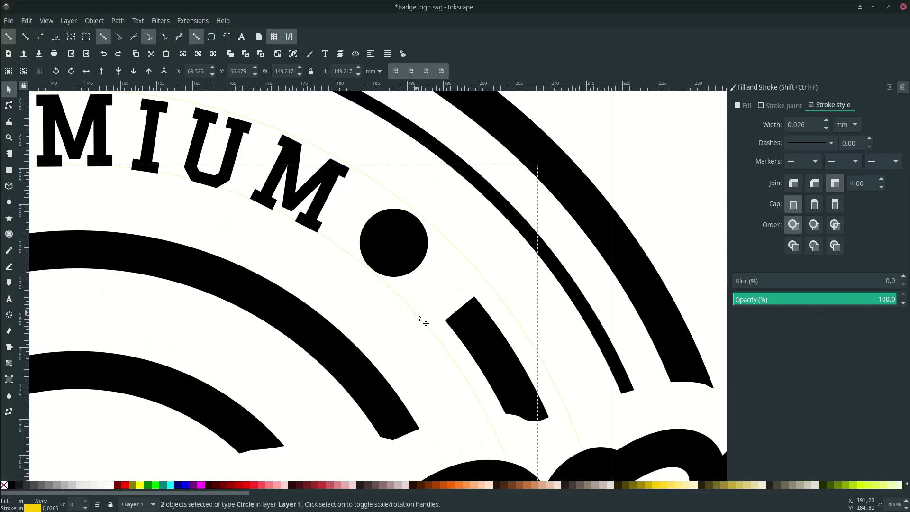
right_click(37, 508)
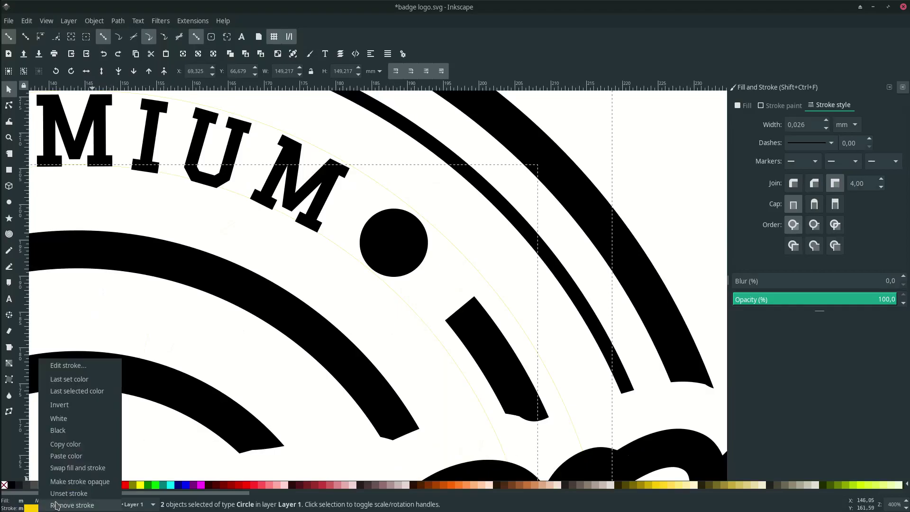
click(55, 505)
scroll(379, 316, down, 2)
click(391, 243)
key(Escape)
scroll(421, 207, down, 3)
scroll(420, 207, up, 1)
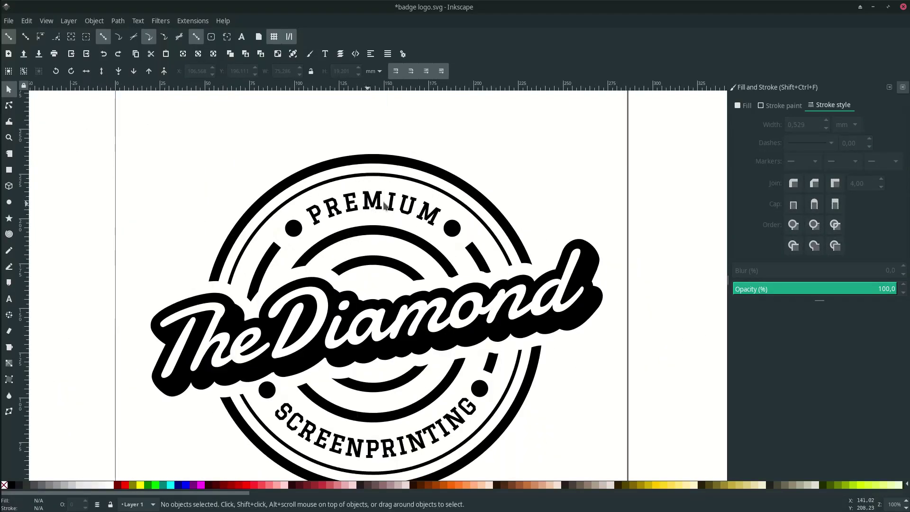
Convert the curved PREMIUM text to paths, including its strokes.
scroll(384, 206, down, 1)
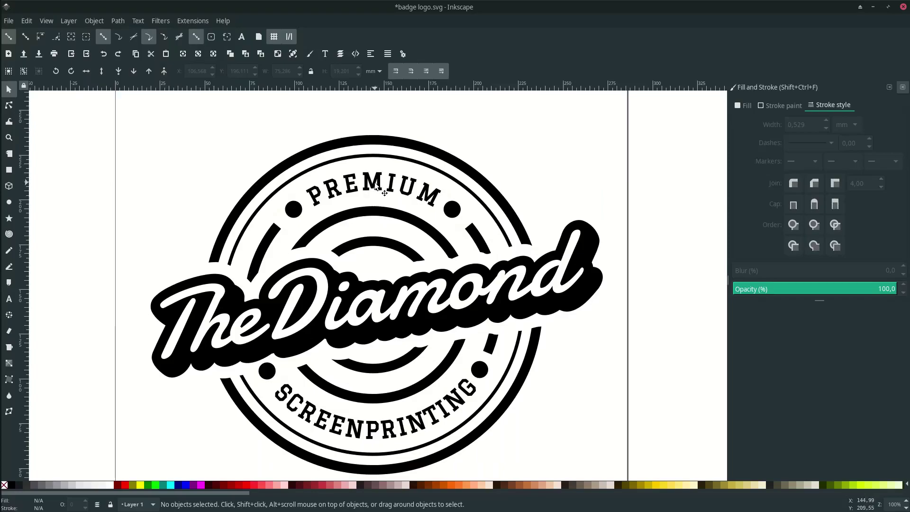
click(377, 189)
click(118, 21)
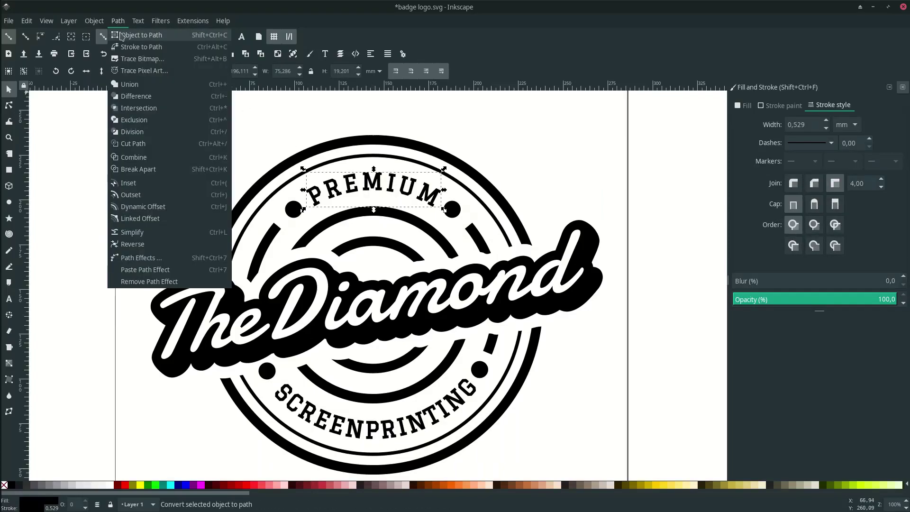
click(122, 38)
scroll(334, 142, up, 1)
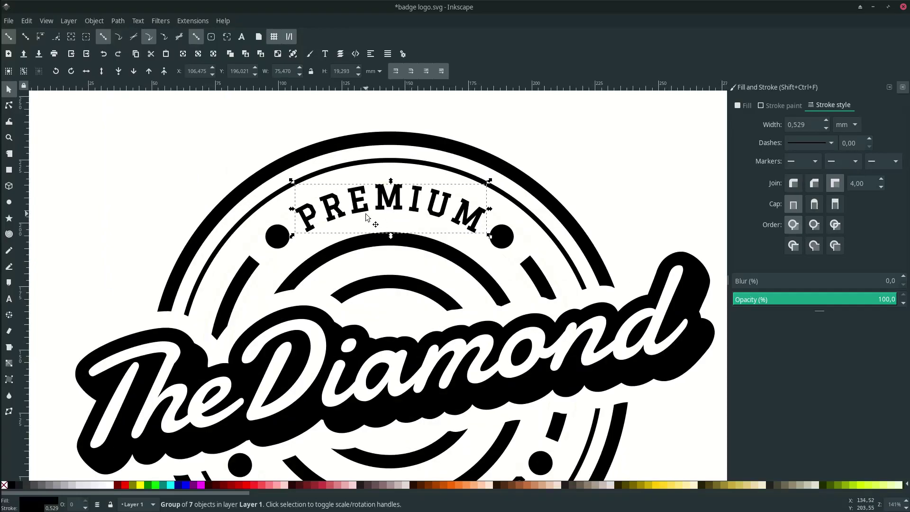
click(118, 21)
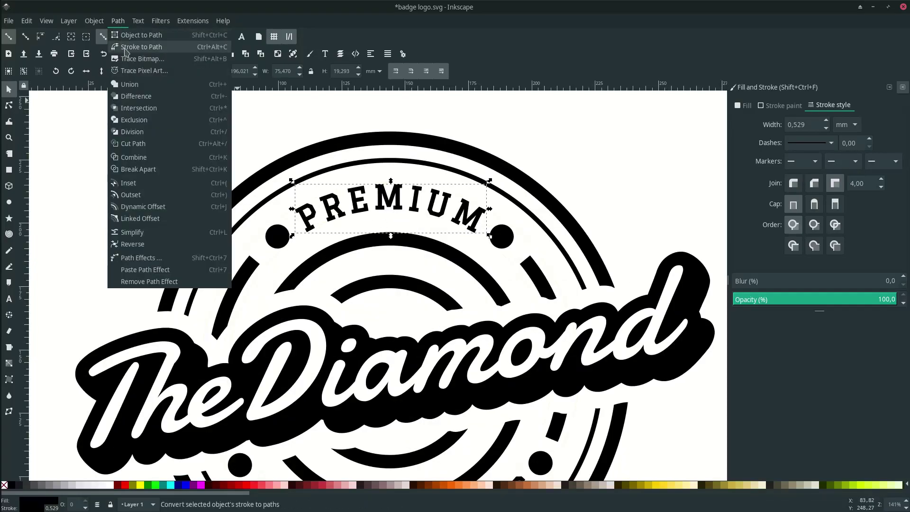
click(125, 49)
Convert the curved SCREENPRINTING text to paths and save the file.
scroll(250, 169, down, 3)
scroll(303, 300, up, 2)
click(304, 242)
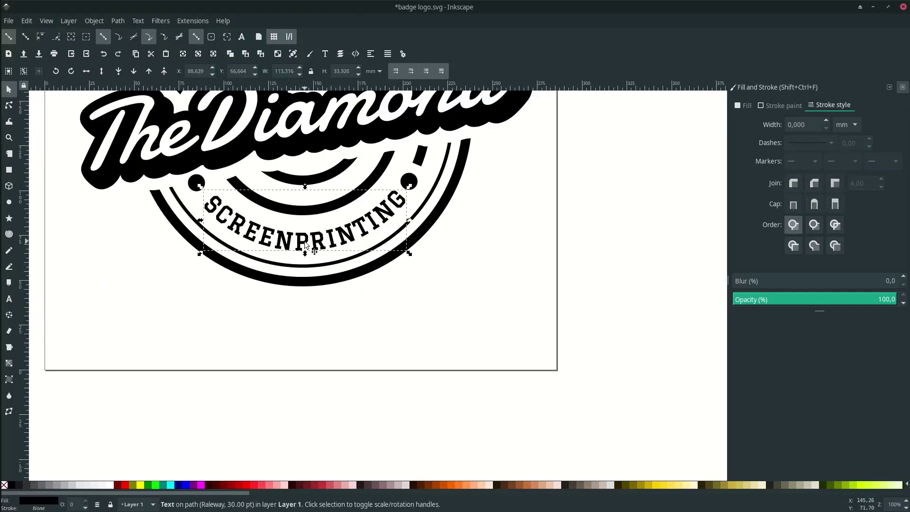
scroll(306, 245, up, 2)
click(118, 21)
click(122, 38)
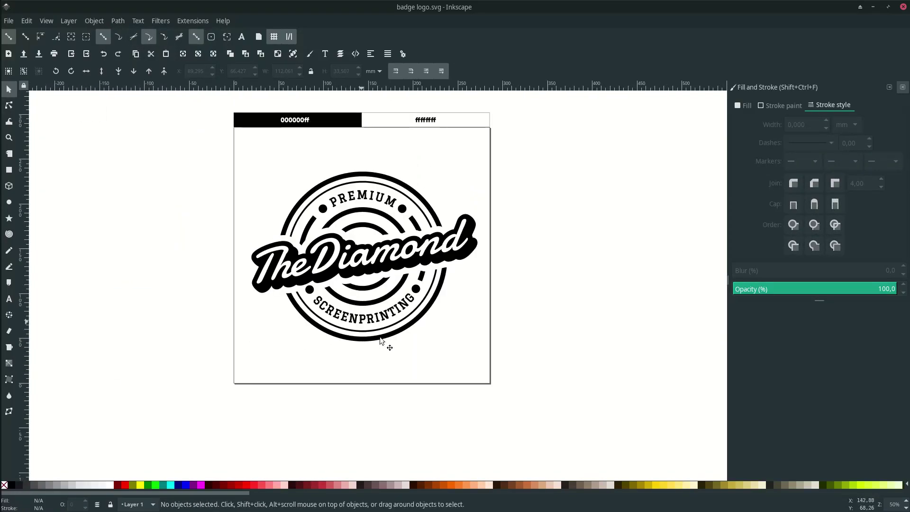